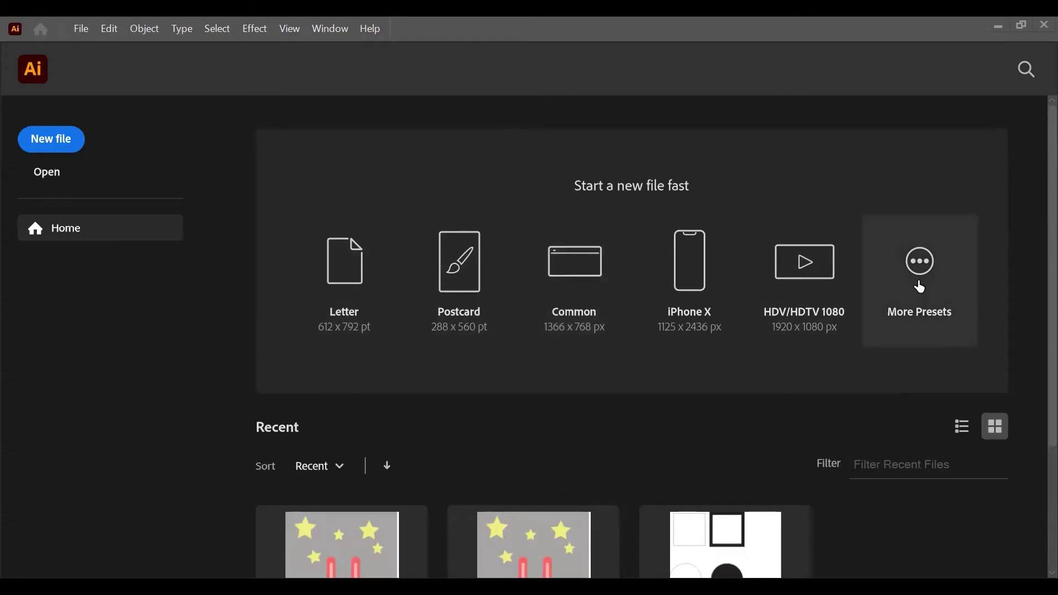
Step: Create a new A4 21 × 29.7 cm document in centimetres named 'Latihan1'
click(919, 286)
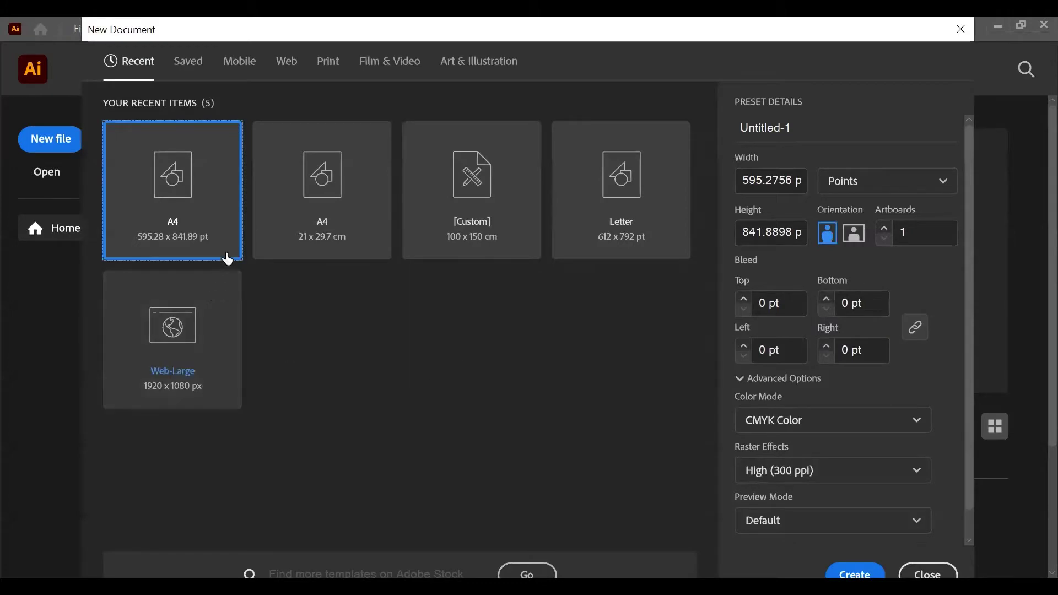
click(330, 234)
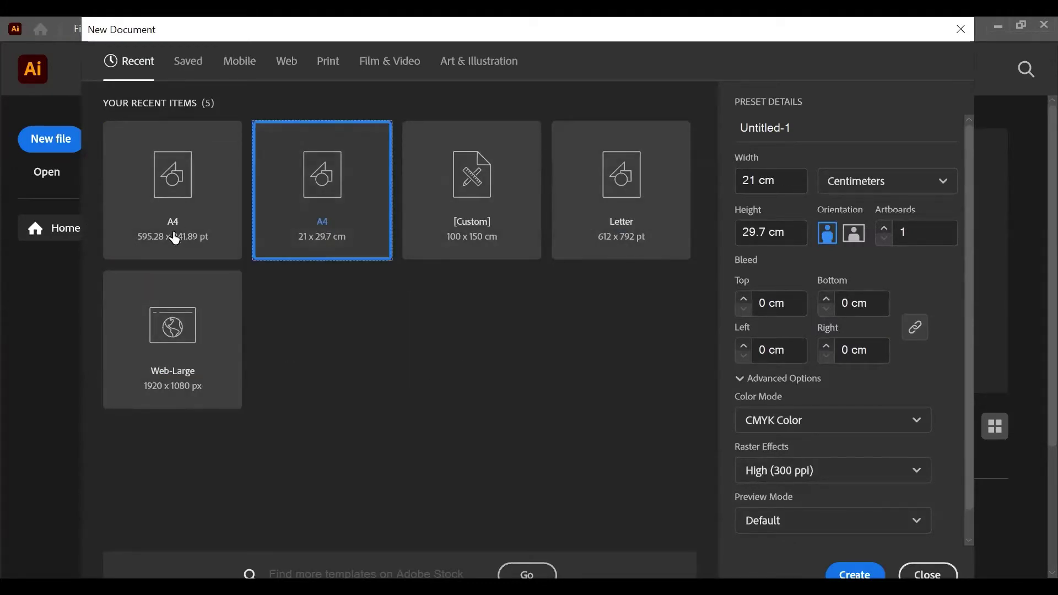
click(871, 189)
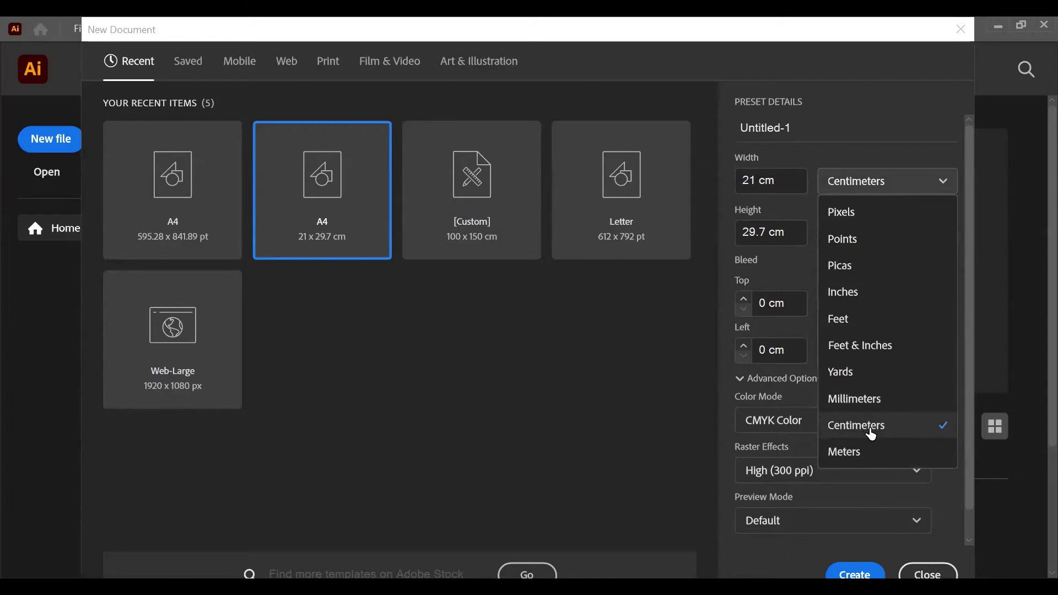
click(801, 160)
drag(797, 129, 741, 135)
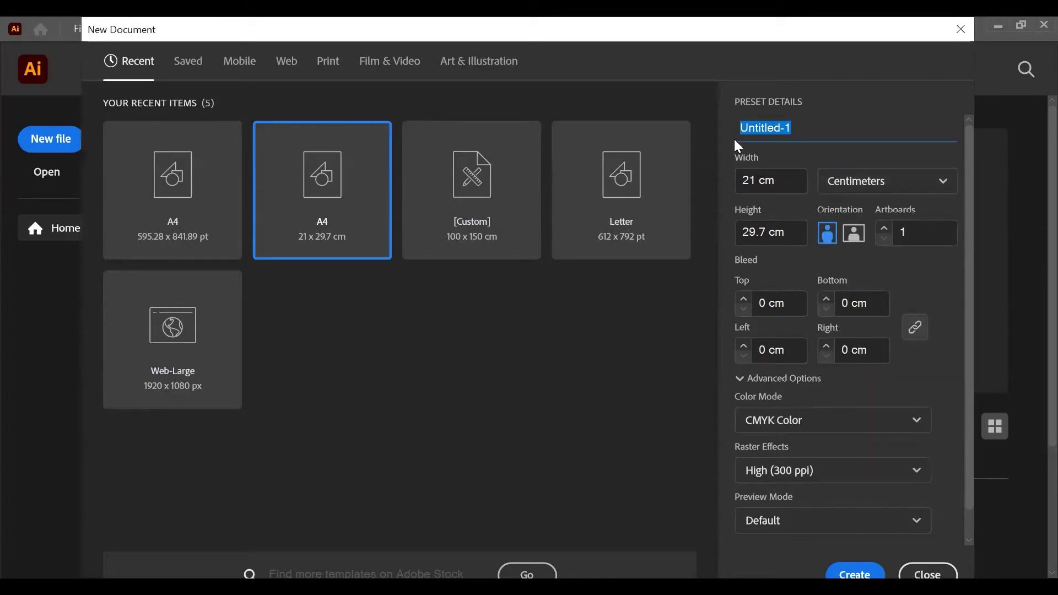
text(Latihan1)
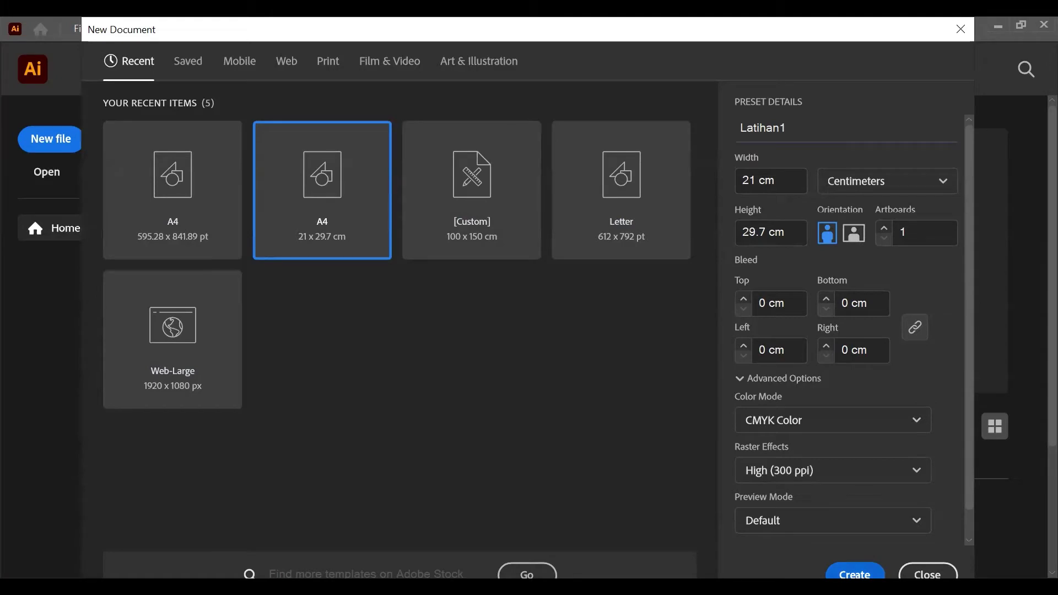
click(854, 573)
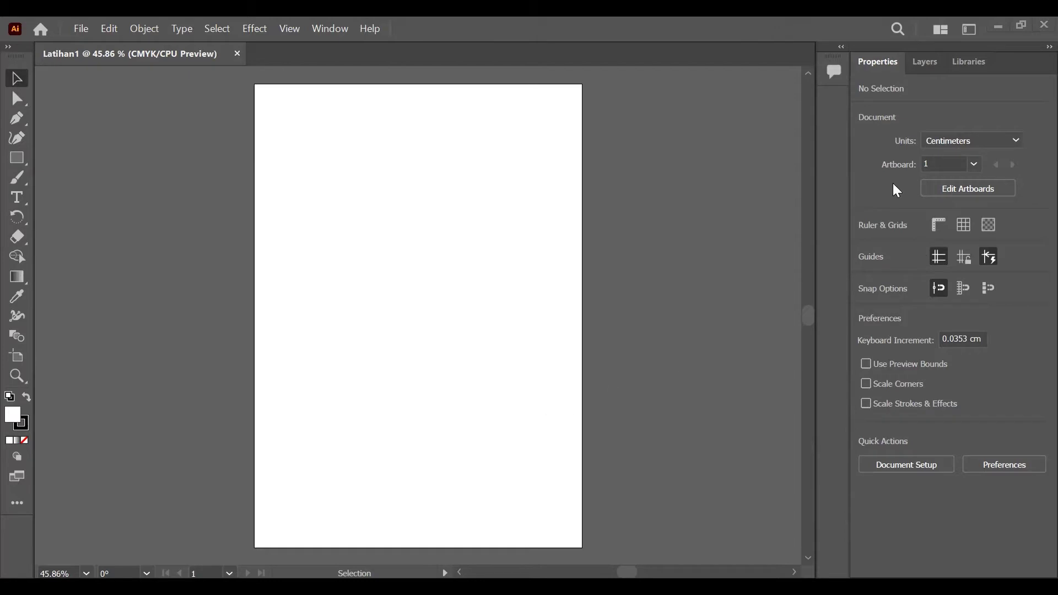
Step: Try the Essentials Classic workspace, then switch back to Essentials
click(968, 31)
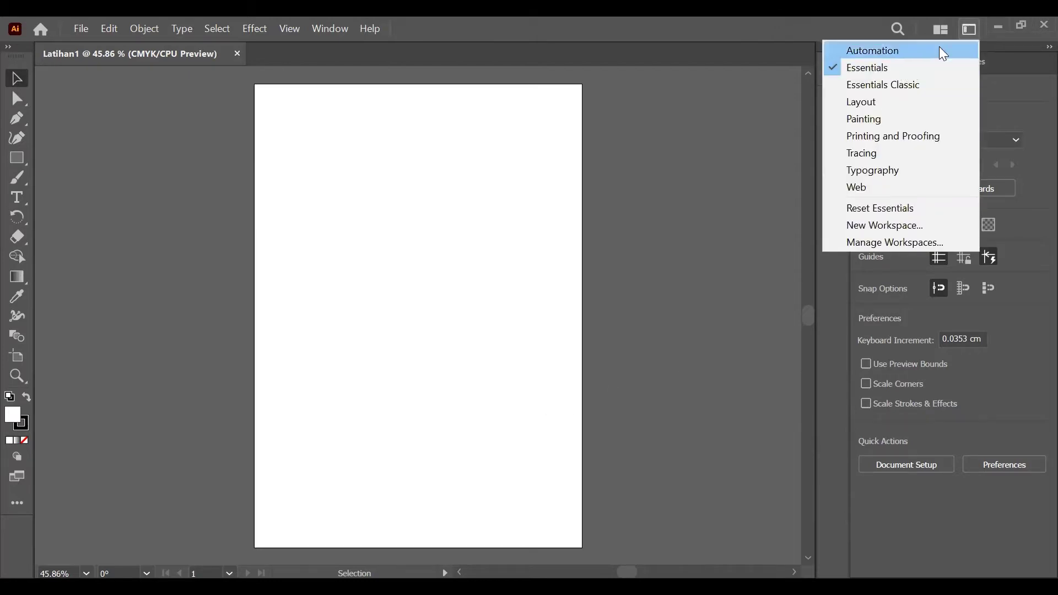
click(935, 86)
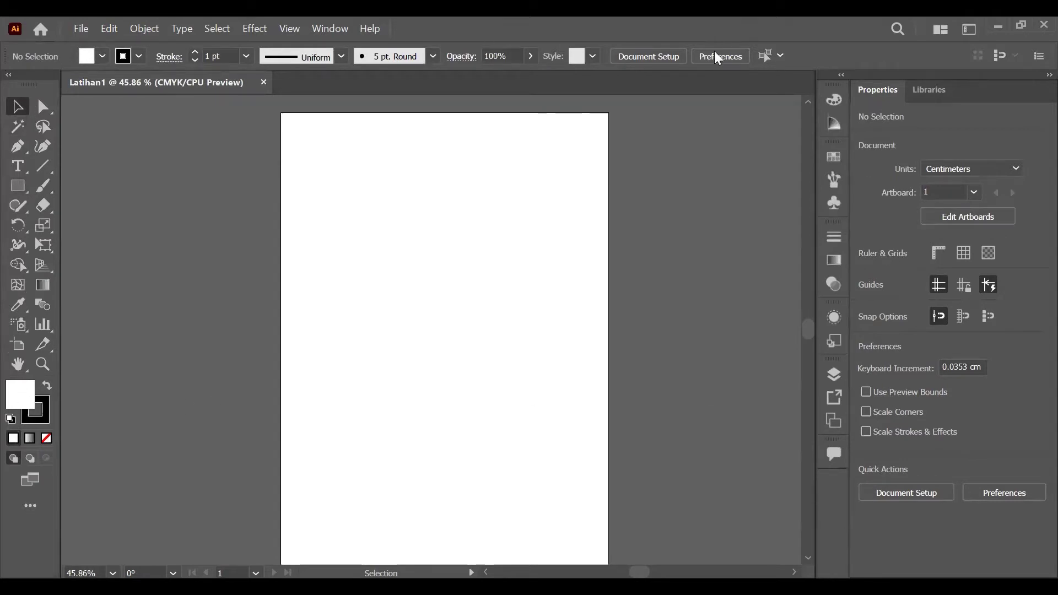
click(972, 32)
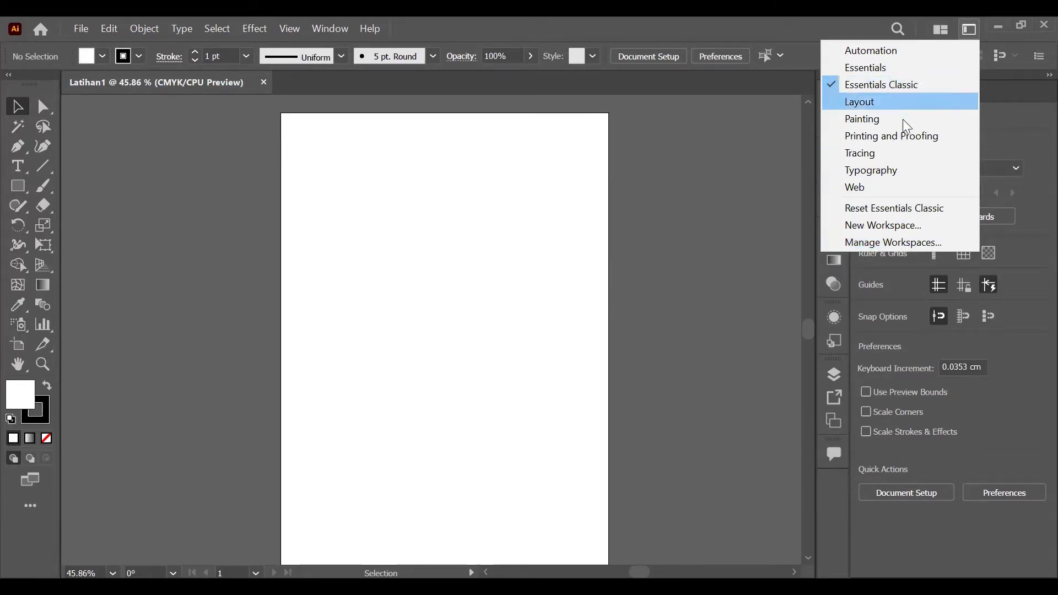
click(904, 74)
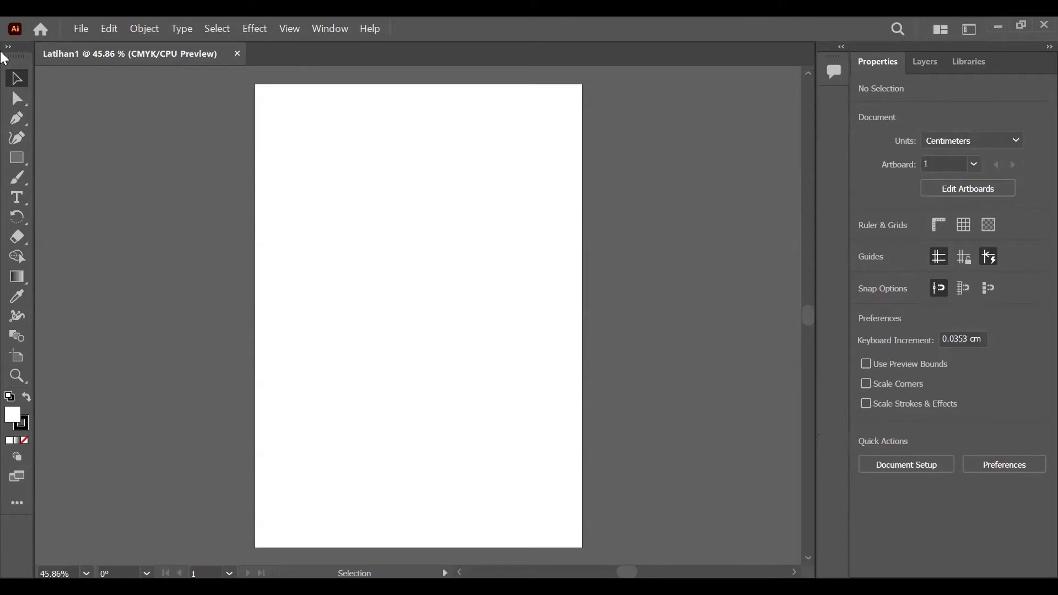
Step: Toggle the toolbar between one and two columns, leaving it in two columns
click(8, 48)
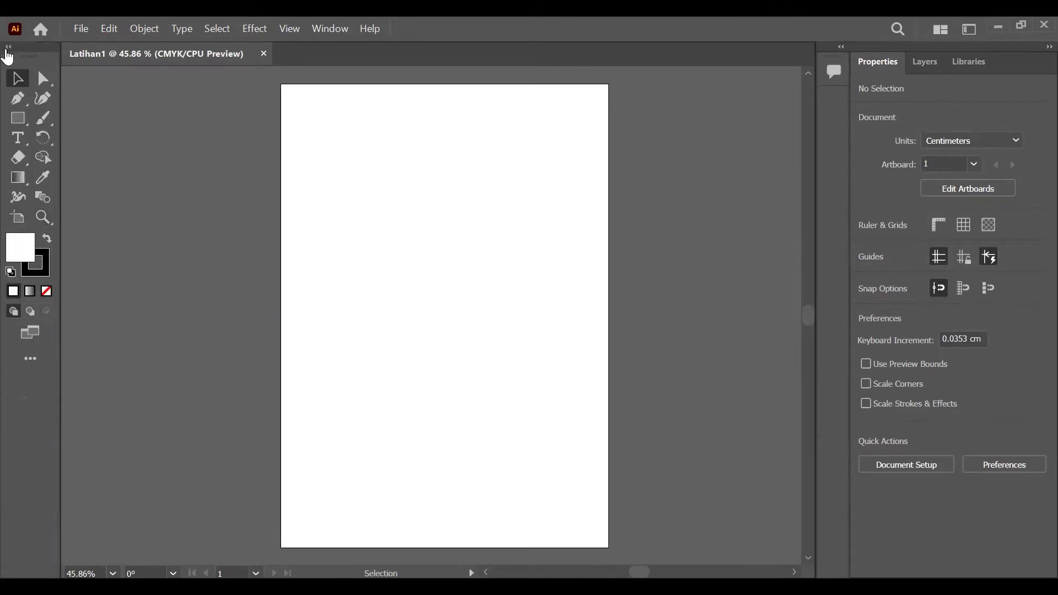
click(8, 47)
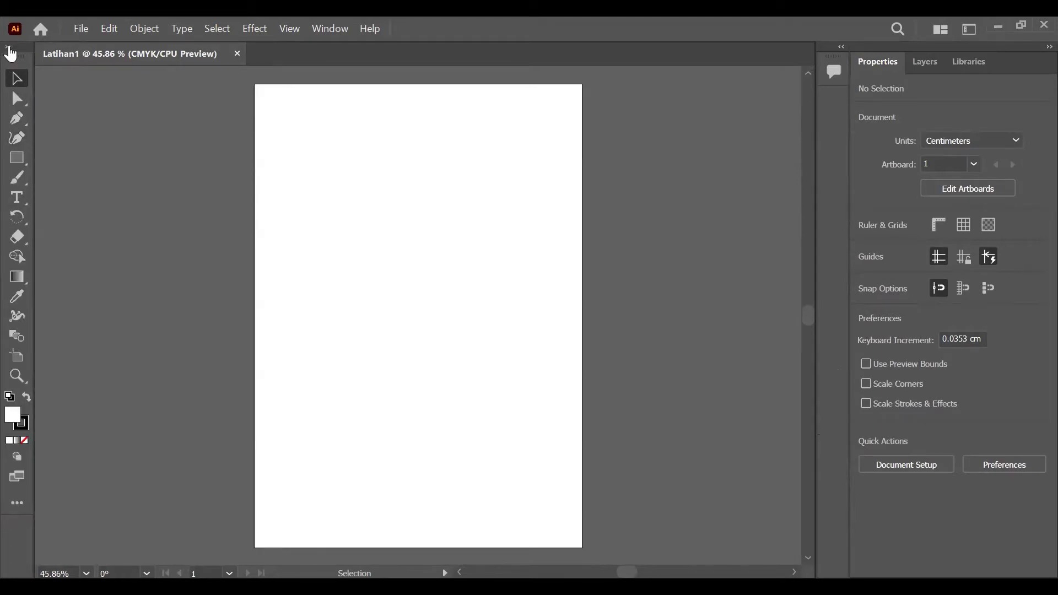
click(8, 47)
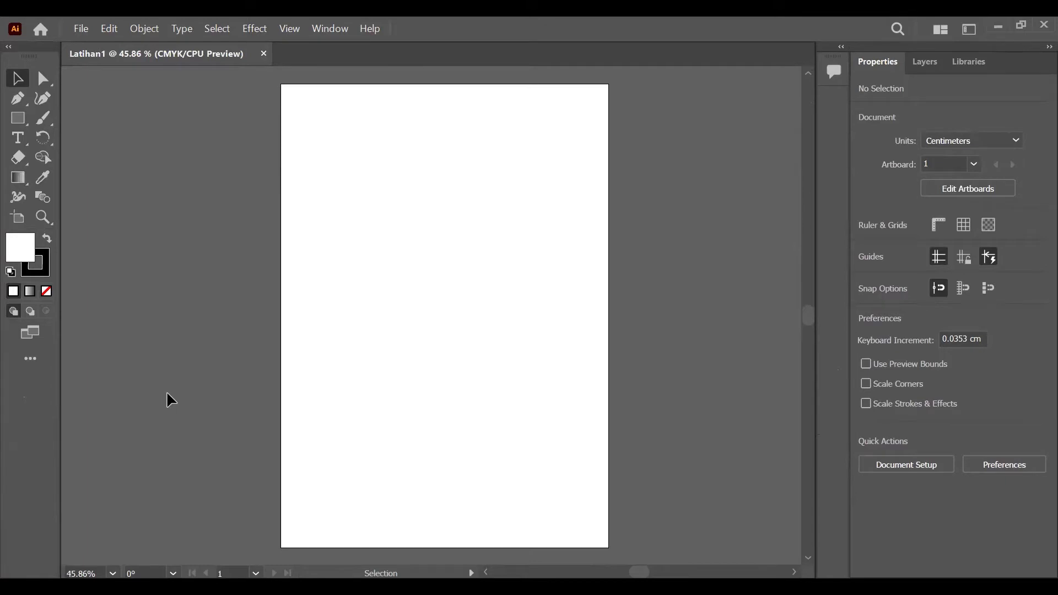
click(8, 46)
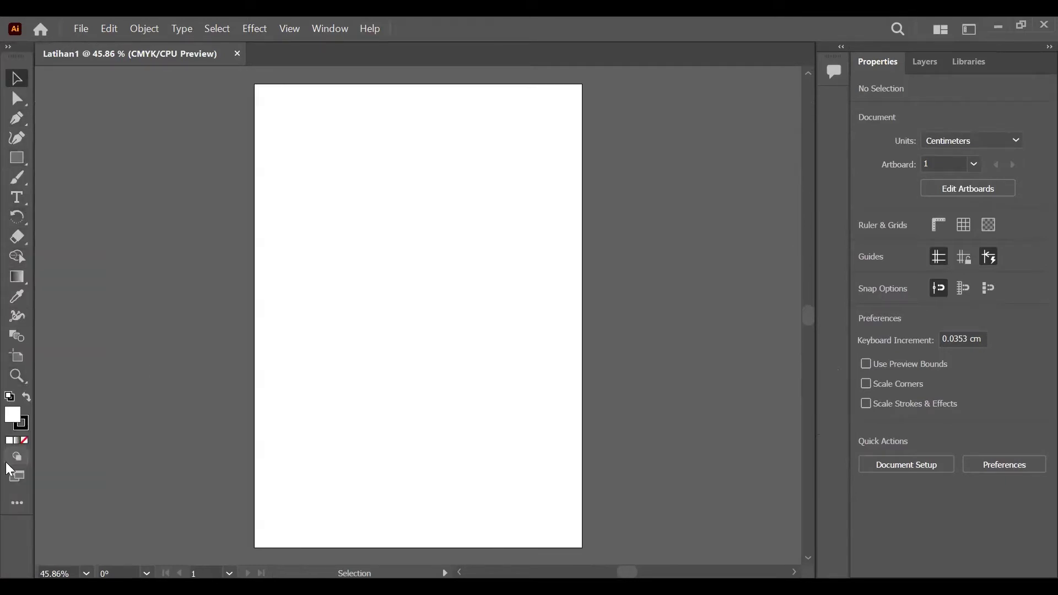
click(9, 47)
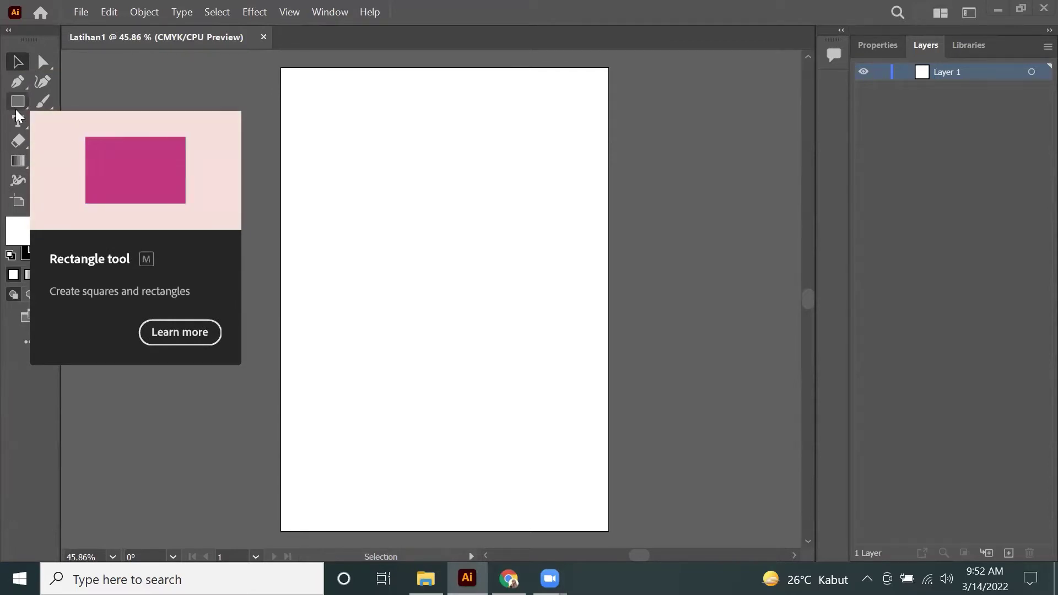
Step: With the Rectangle tool, draw a wide rectangle near the page top and a square below it
click(17, 108)
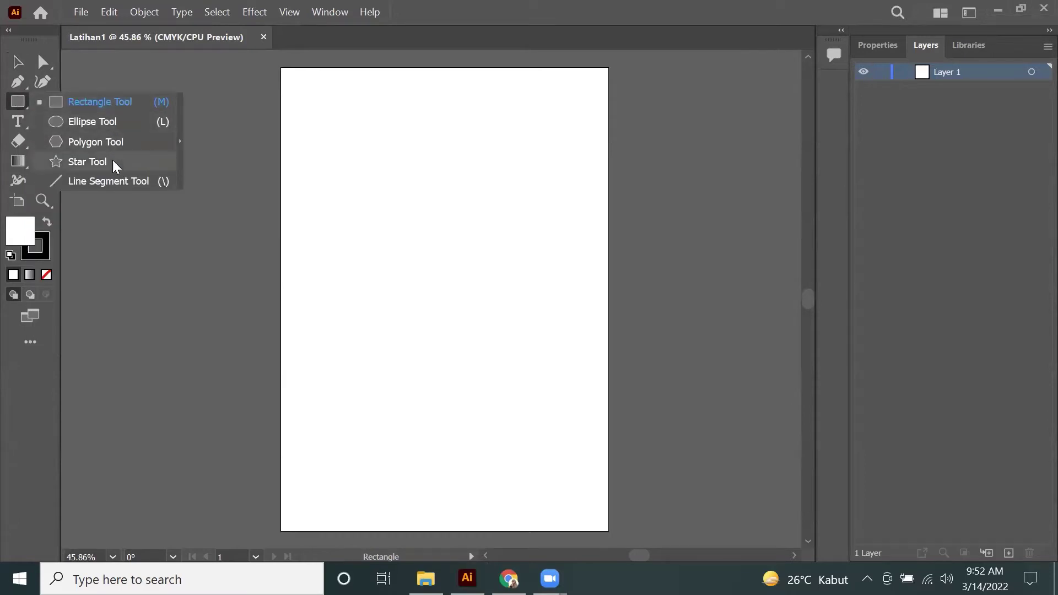
click(19, 103)
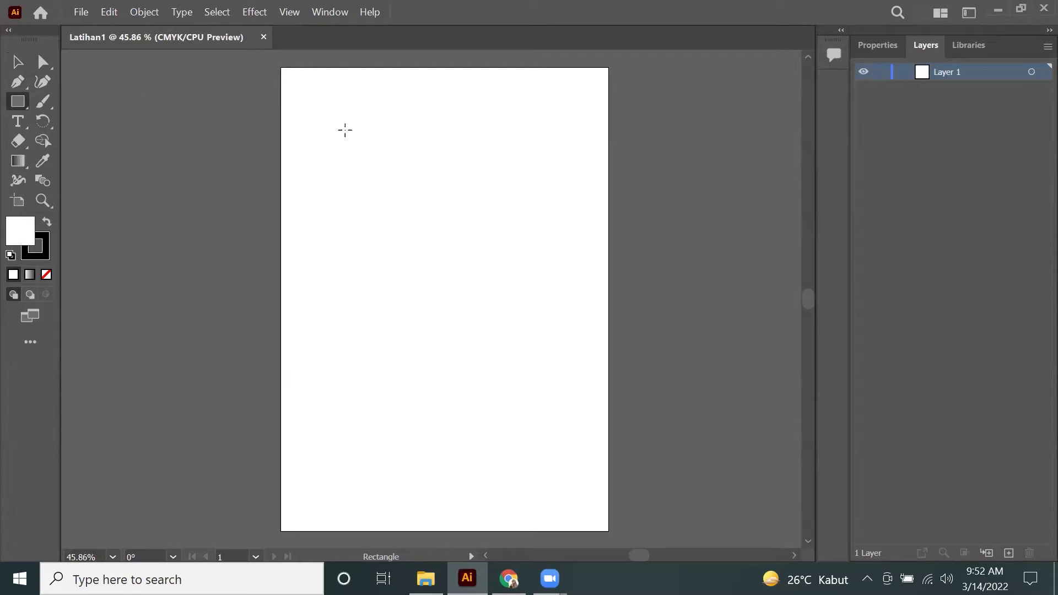
drag(346, 118, 440, 213)
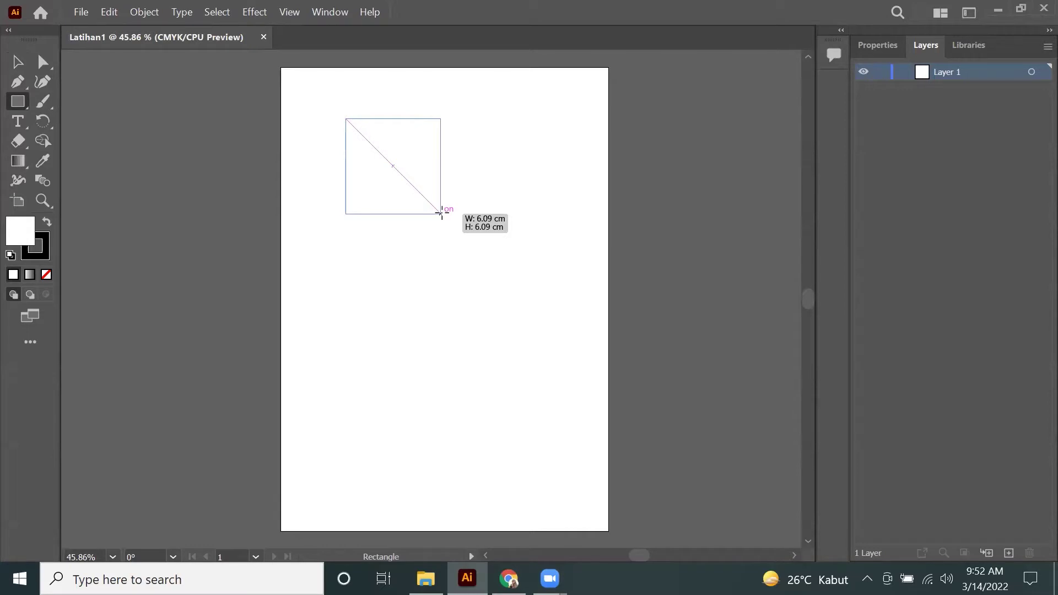
mouse_move(491, 217)
mouse_down()
mouse_move(408, 224)
mouse_move(529, 220)
mouse_move(384, 225)
mouse_move(384, 314)
mouse_move(385, 216)
mouse_move(504, 193)
mouse_move(376, 242)
mouse_move(430, 182)
mouse_move(479, 184)
mouse_up()
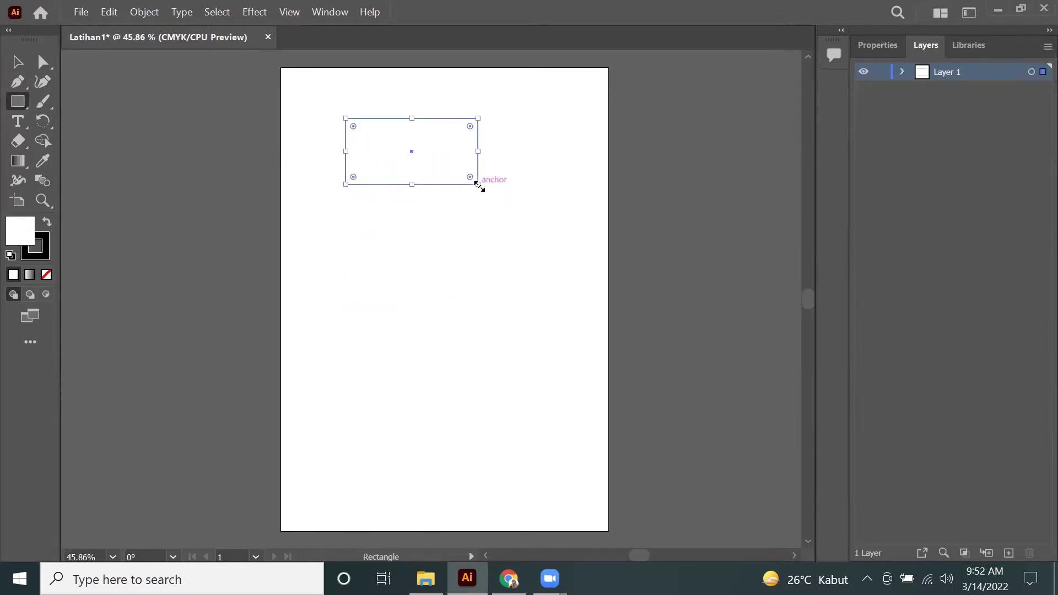
mouse_move(354, 213)
mouse_down()
mouse_move(449, 320)
mouse_move(439, 303)
mouse_move(446, 309)
mouse_move(451, 319)
mouse_move(410, 269)
mouse_move(445, 321)
mouse_move(432, 288)
mouse_move(448, 307)
mouse_up()
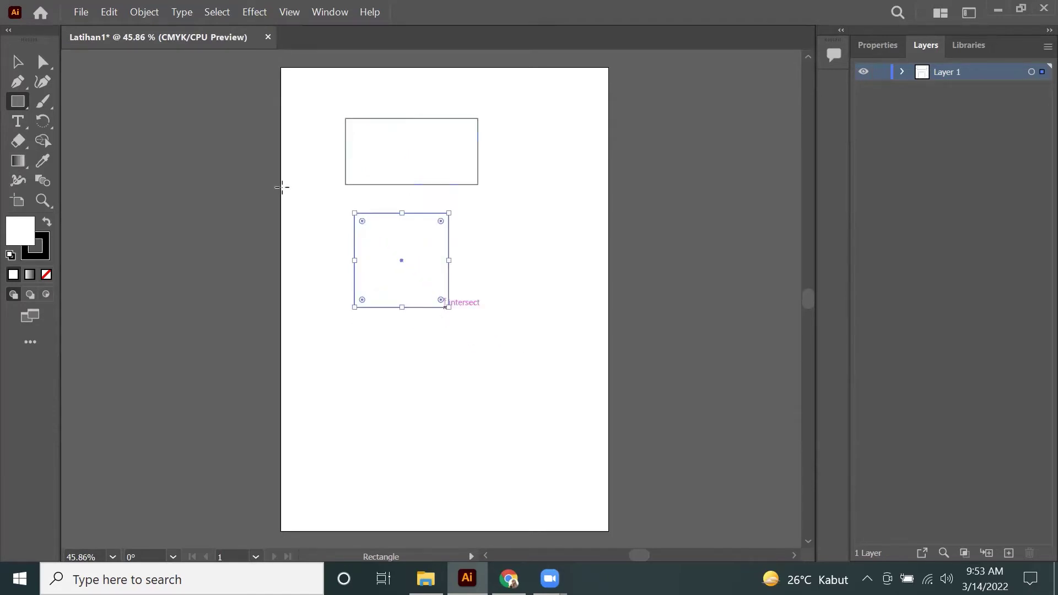
click(17, 62)
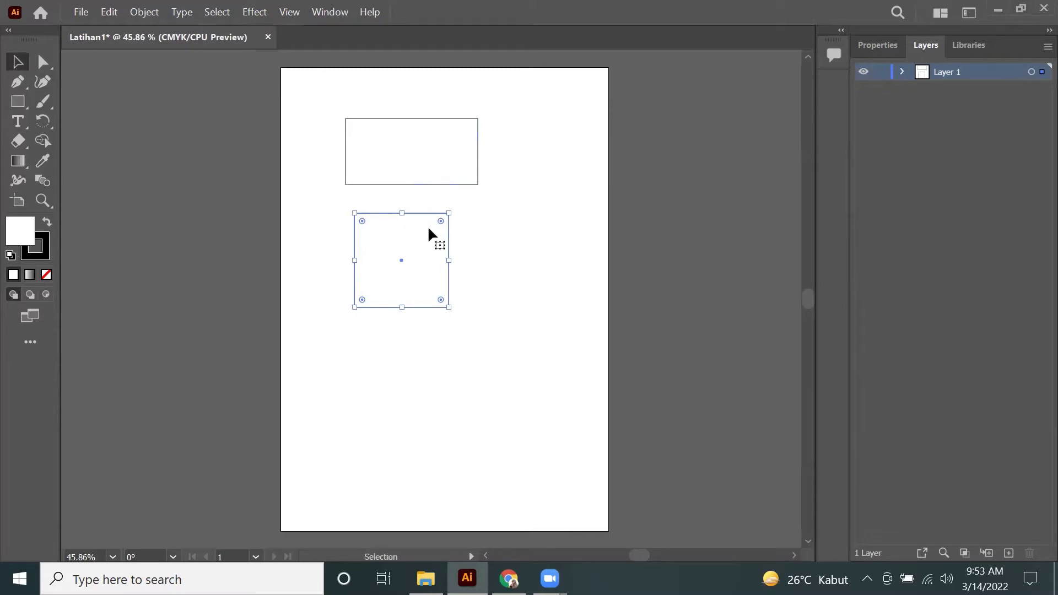
mouse_move(436, 236)
mouse_down()
mouse_move(424, 233)
mouse_move(494, 169)
mouse_move(408, 205)
mouse_move(439, 209)
mouse_up()
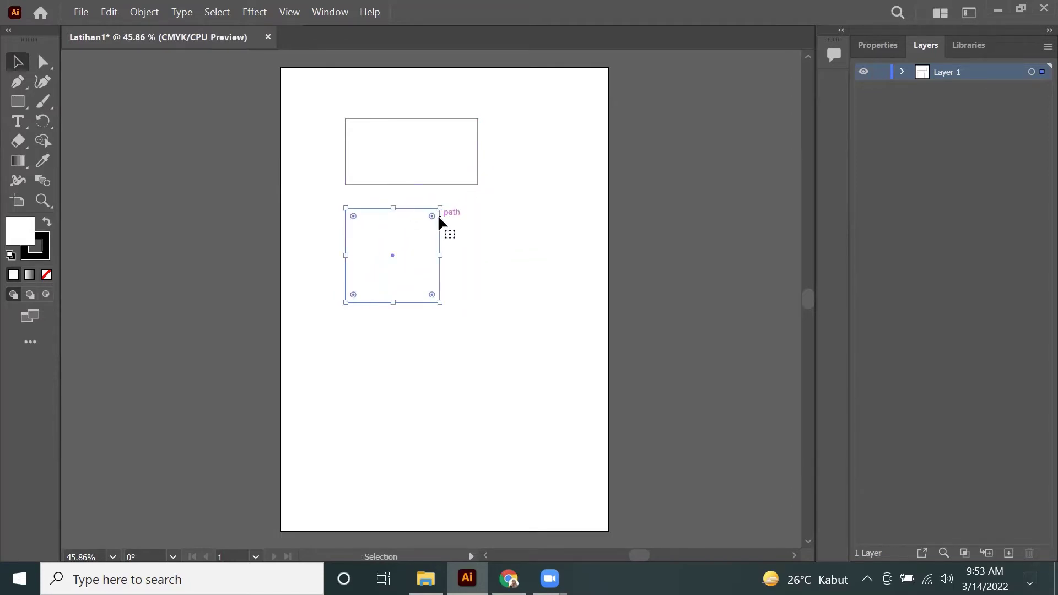
click(41, 65)
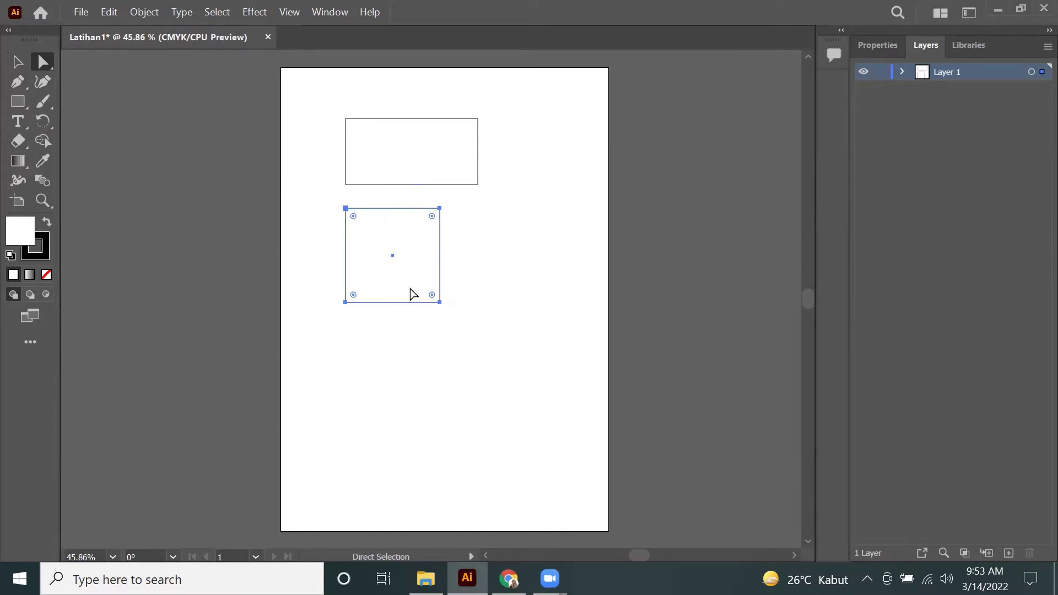
drag(439, 209, 436, 230)
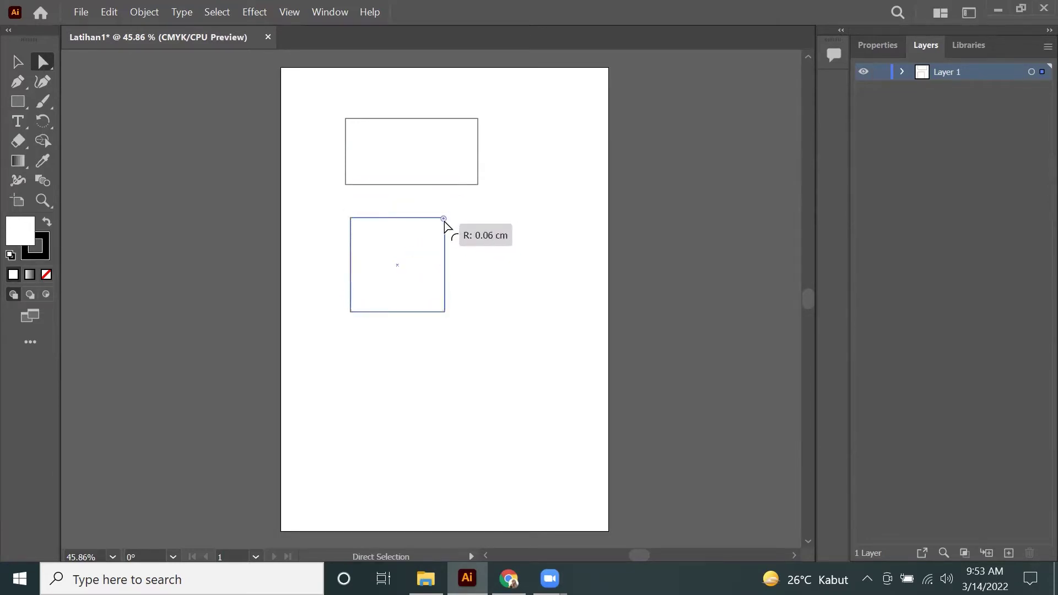
drag(436, 234, 451, 234)
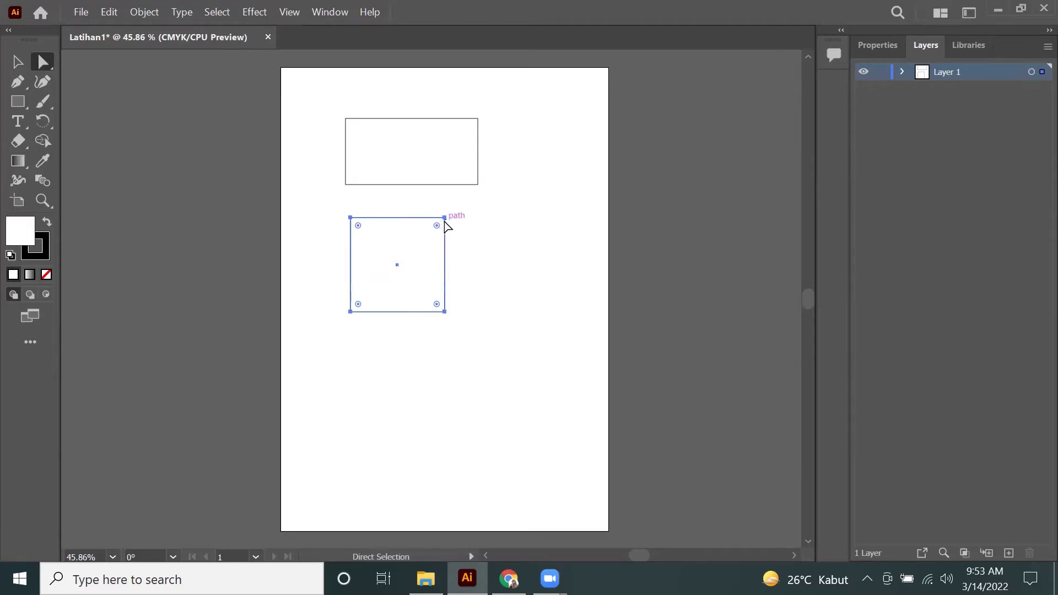
click(445, 218)
drag(445, 219, 494, 275)
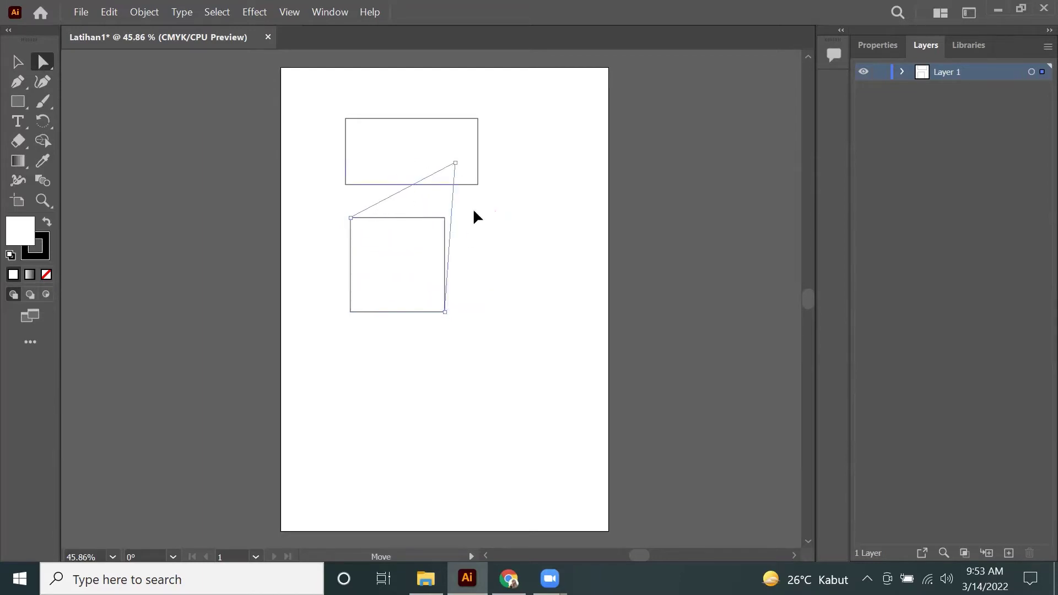
drag(494, 275, 508, 246)
key(ctrl+z)
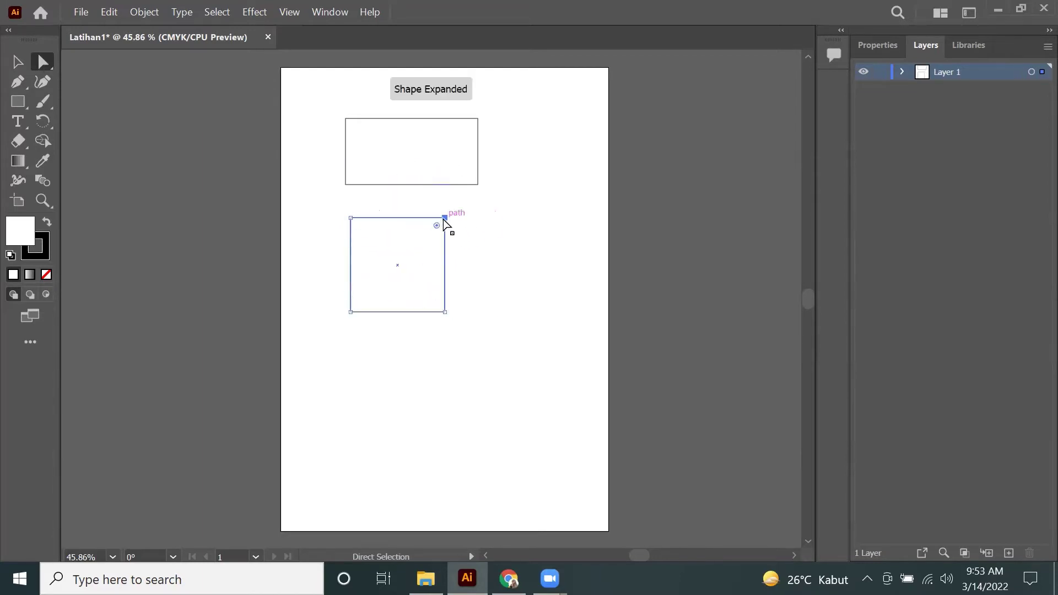
mouse_move(446, 220)
mouse_down()
mouse_move(458, 194)
mouse_move(439, 154)
mouse_up()
key(ctrl+z)
click(17, 63)
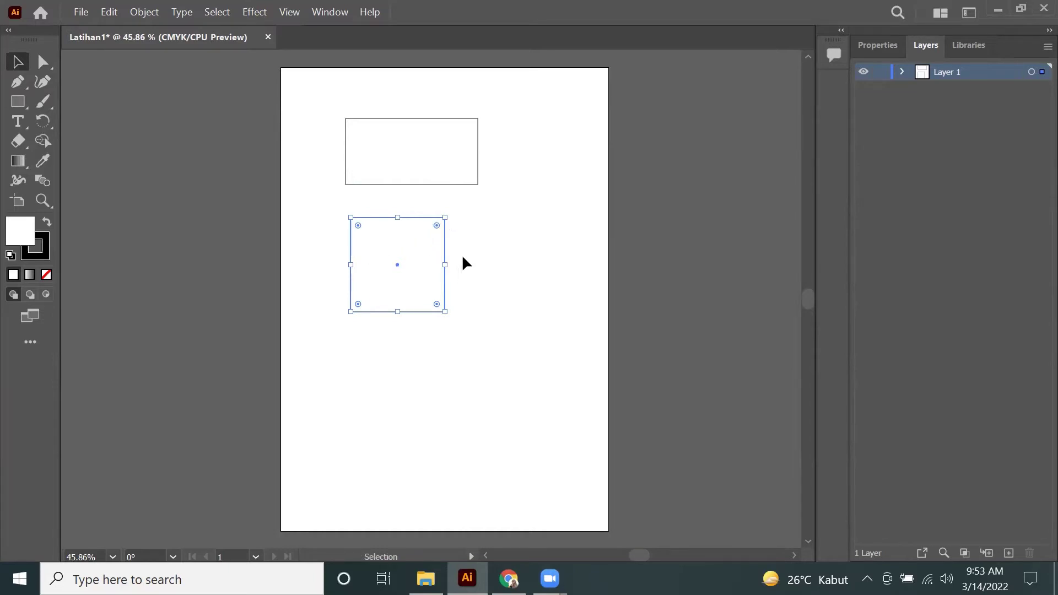
click(466, 161)
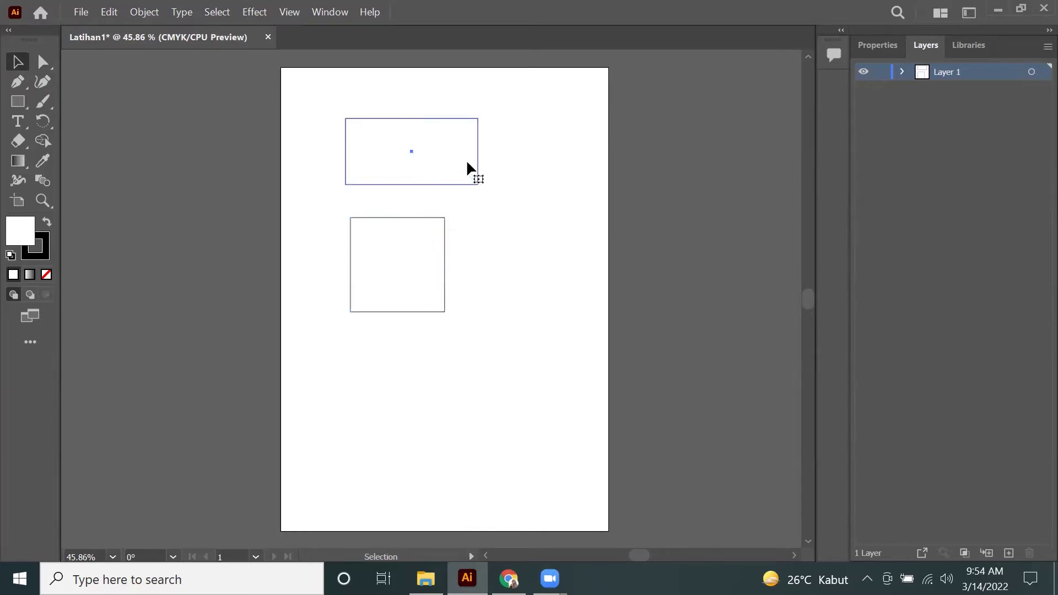
key(Delete)
click(442, 229)
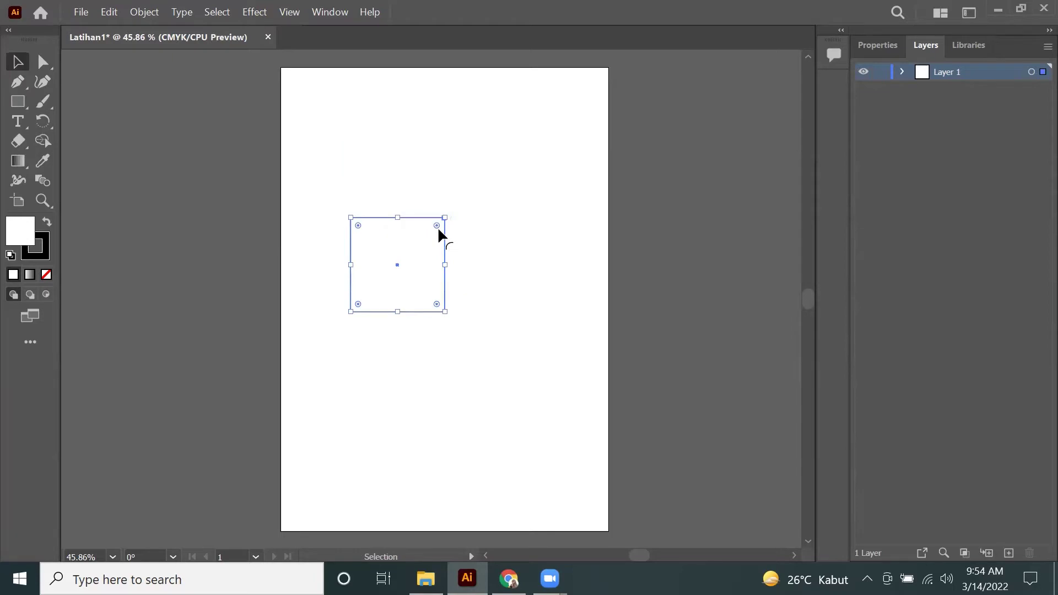
key(Delete)
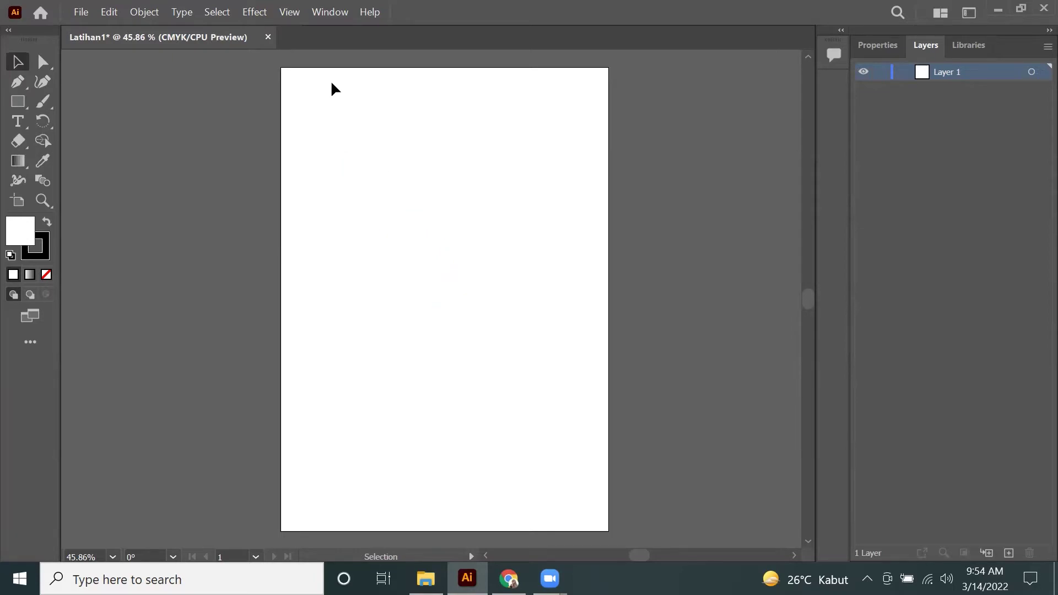
click(78, 12)
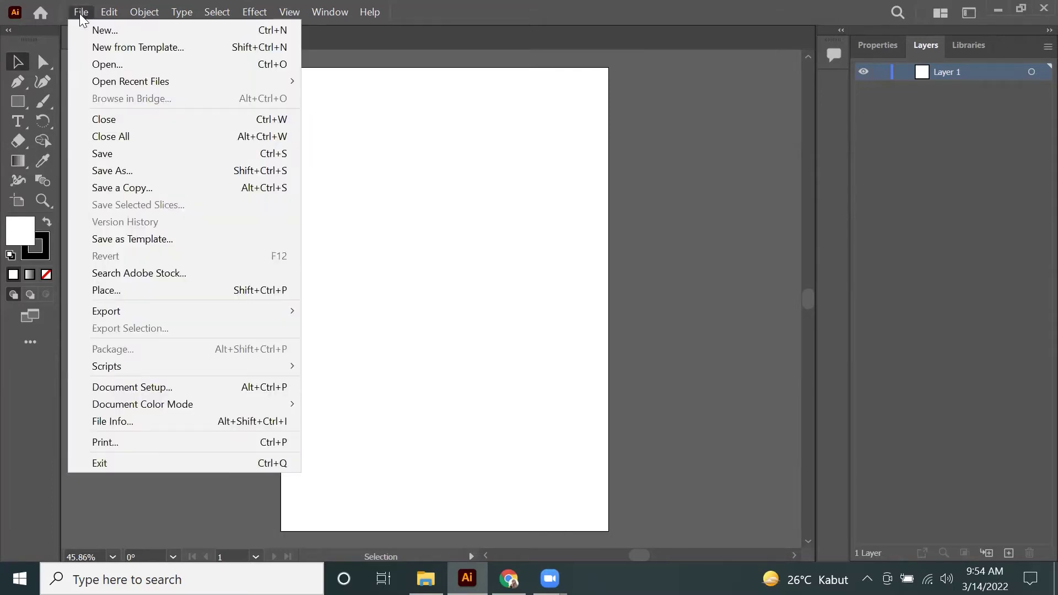
click(198, 291)
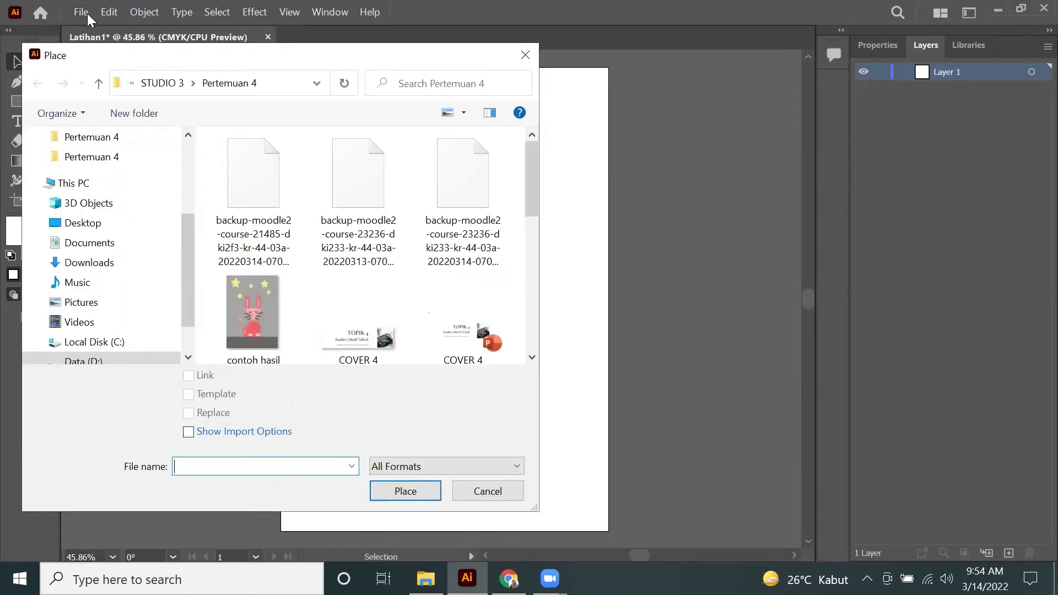
scroll(326, 299, down, 2)
scroll(326, 300, down, 3)
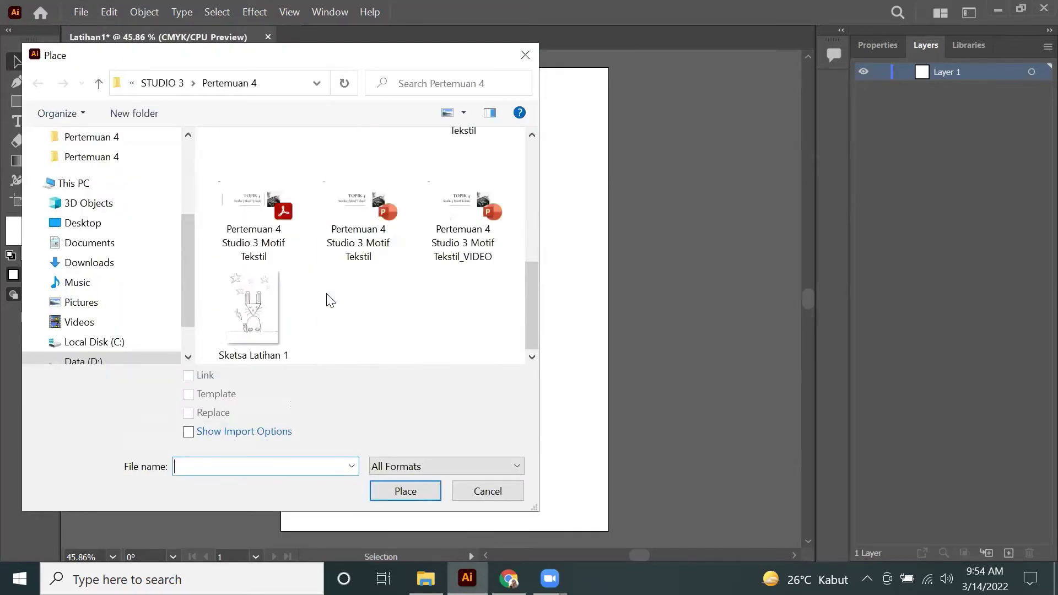
double_click(263, 327)
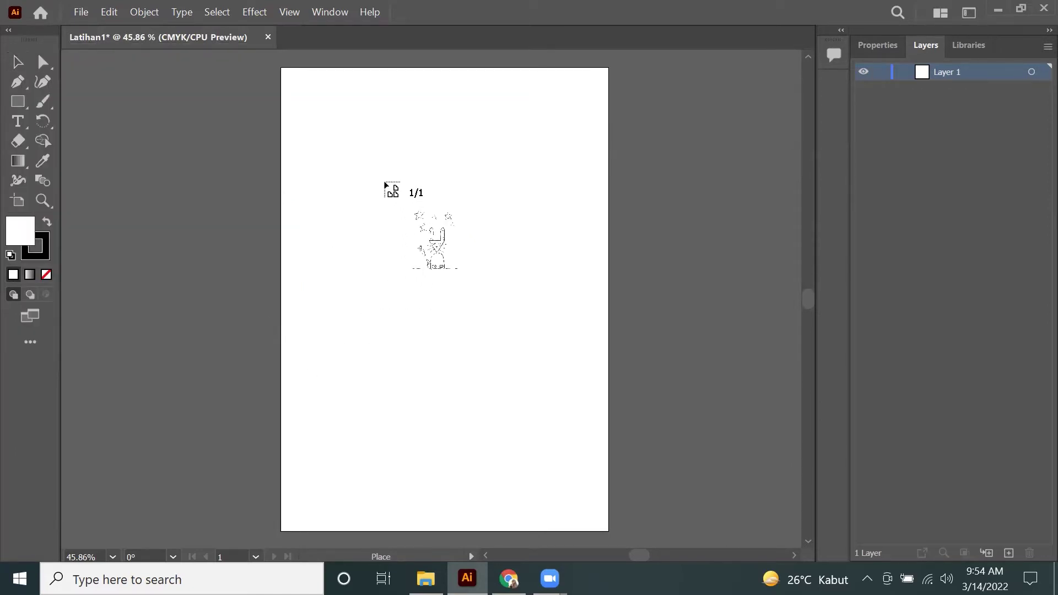
click(346, 136)
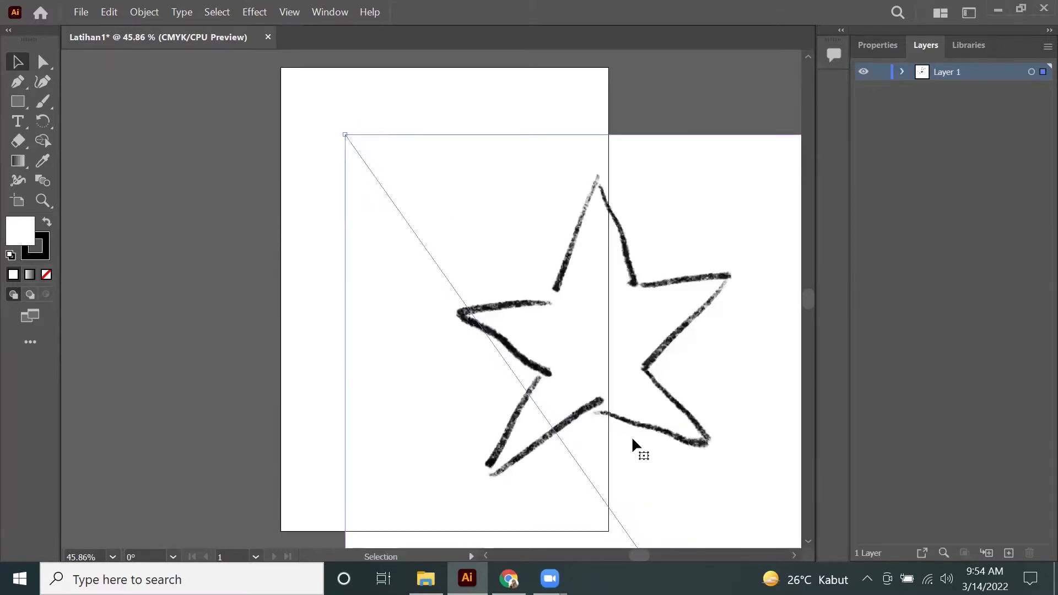
key(Delete)
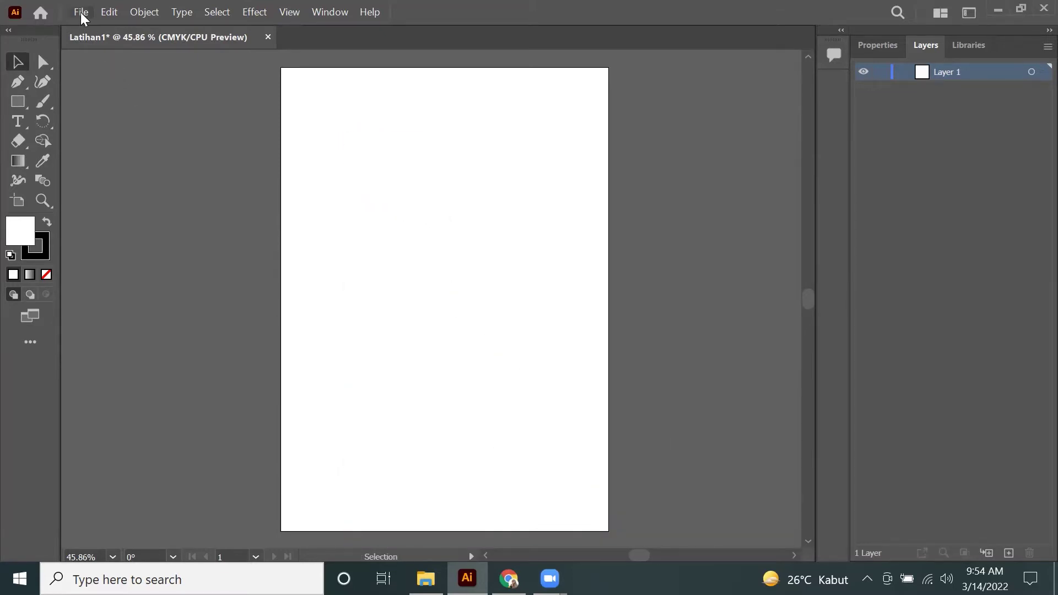
Step: Place the 'Sketsa Latihan 1' sketch on the artboard, then delete it again
click(80, 12)
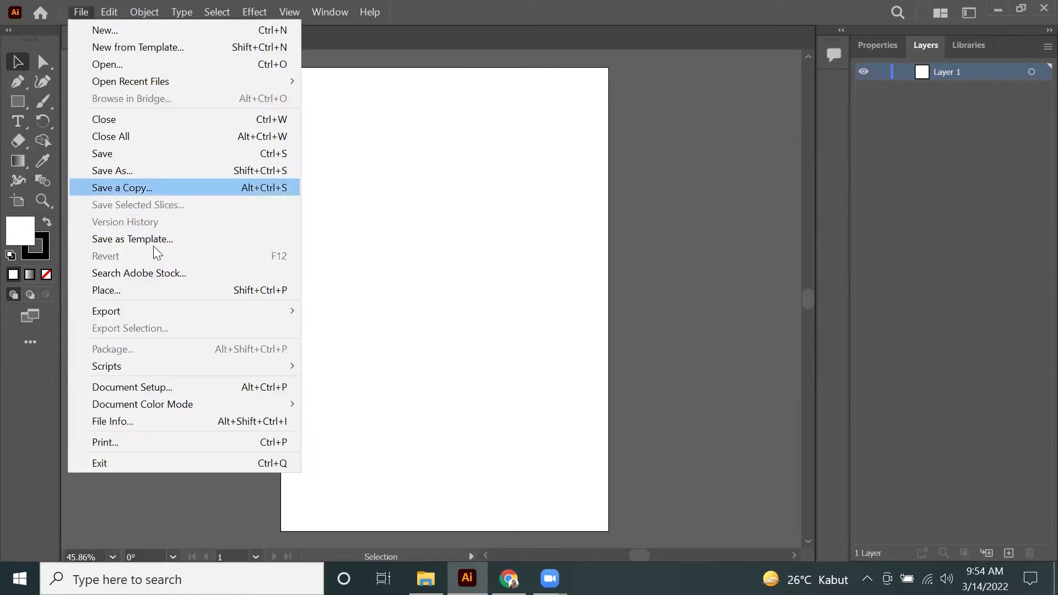
click(188, 290)
scroll(276, 308, down, 5)
double_click(255, 312)
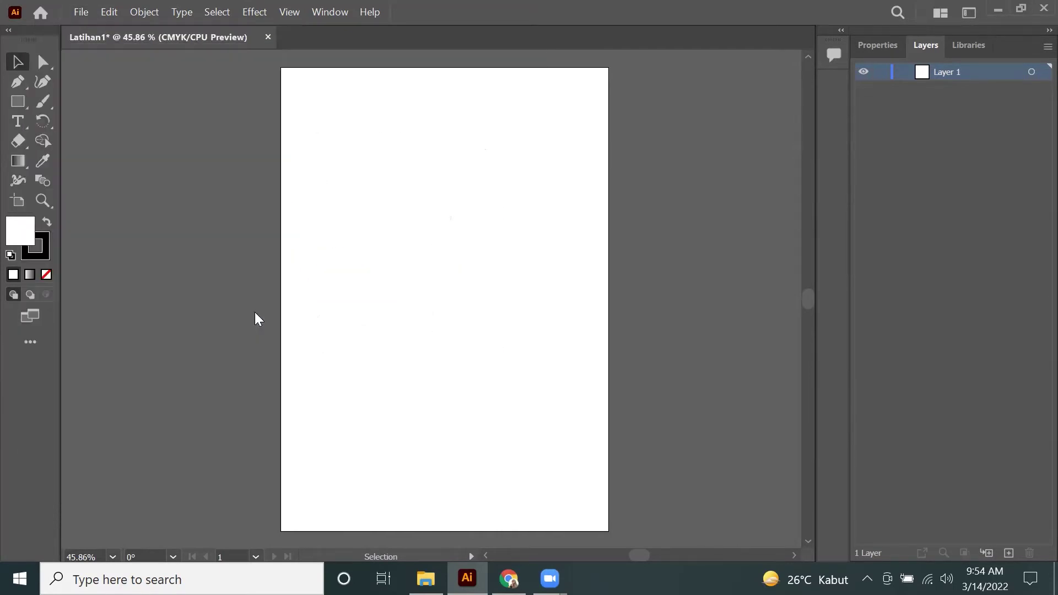
drag(319, 110, 571, 494)
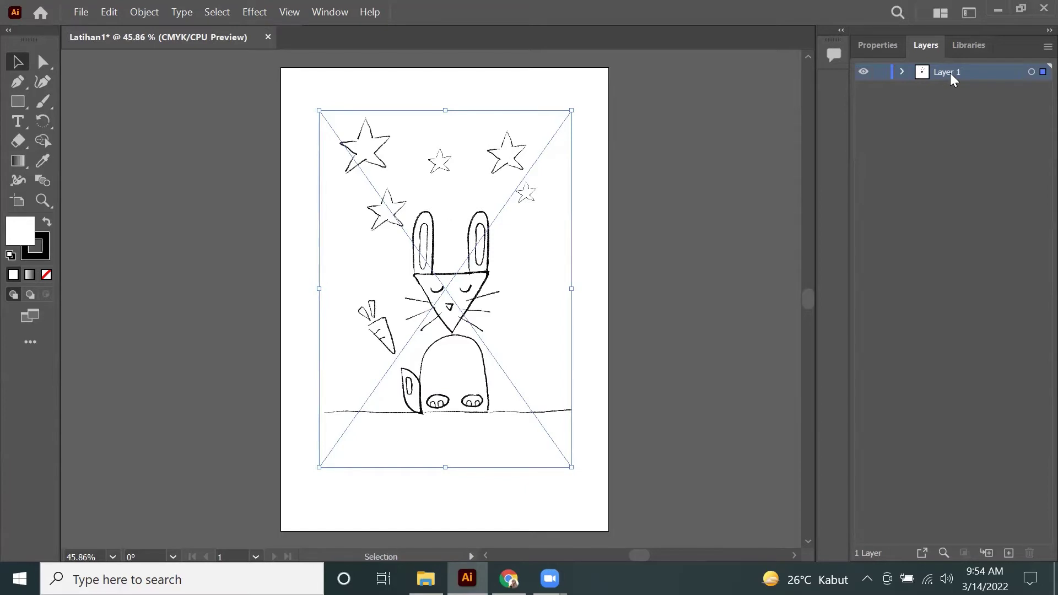
key(Delete)
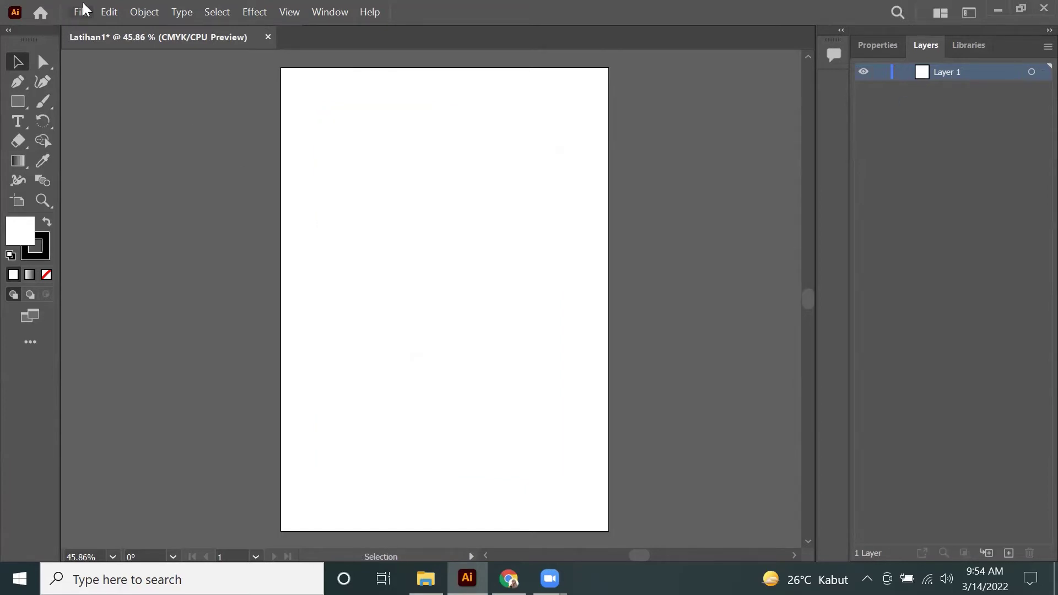
click(84, 11)
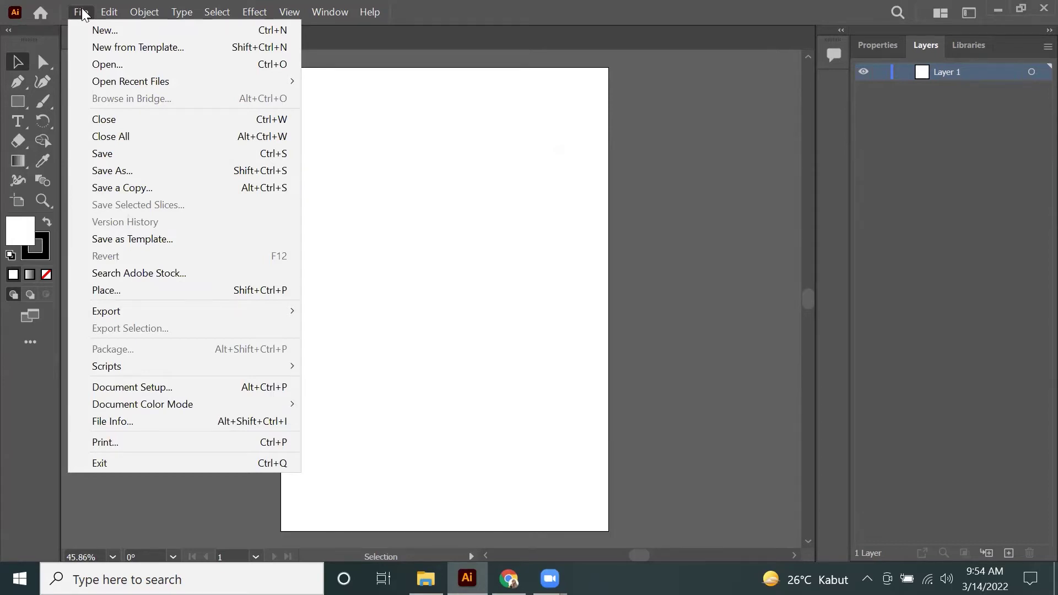
Step: Place 'Sketsa Latihan 1' as a template layer and unlock that layer
click(180, 289)
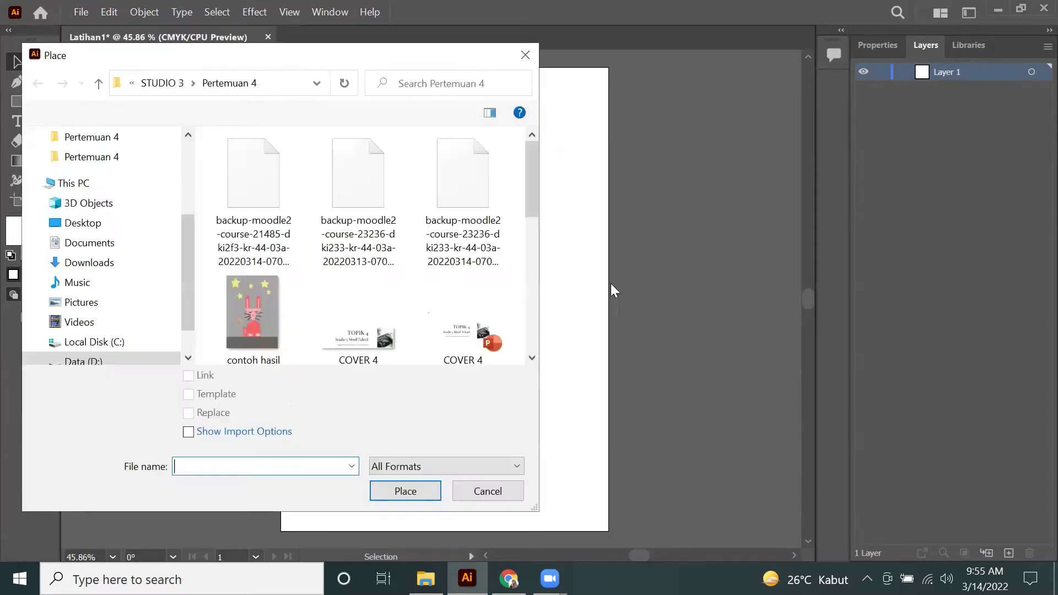
scroll(278, 332, down, 3)
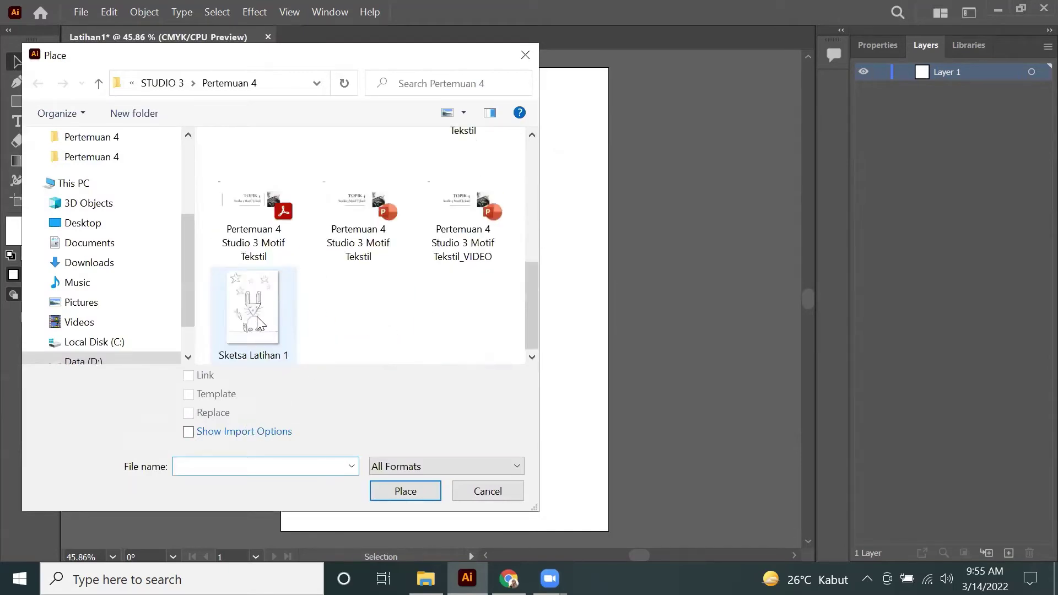
click(259, 314)
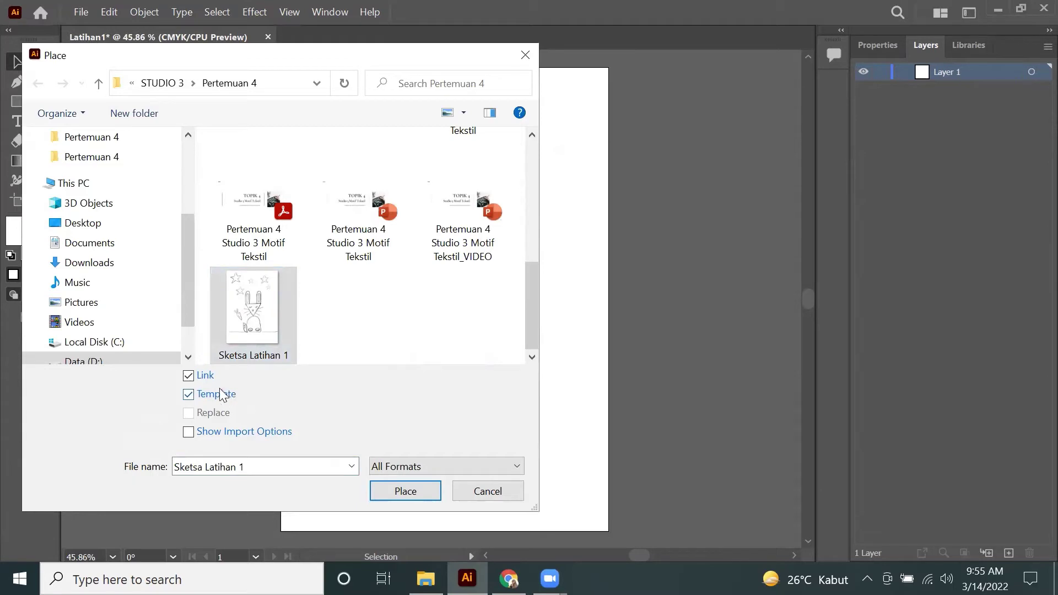
click(398, 494)
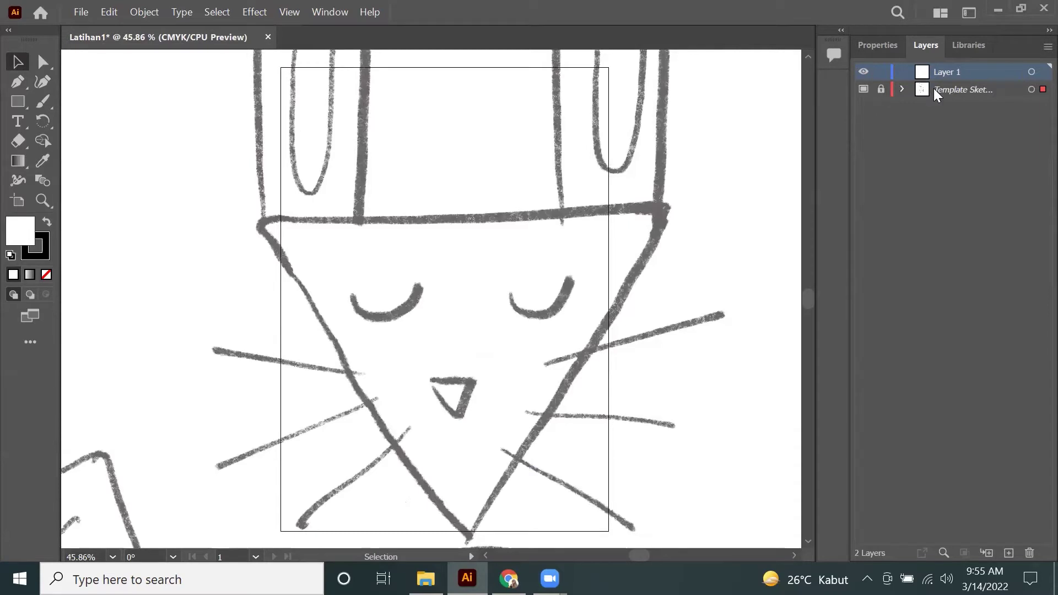
click(880, 89)
Step: Align the sketch to the artboard's top-left corner and scale it to fill the page, then lock its layer
click(881, 90)
click(881, 90)
drag(267, 198, 315, 165)
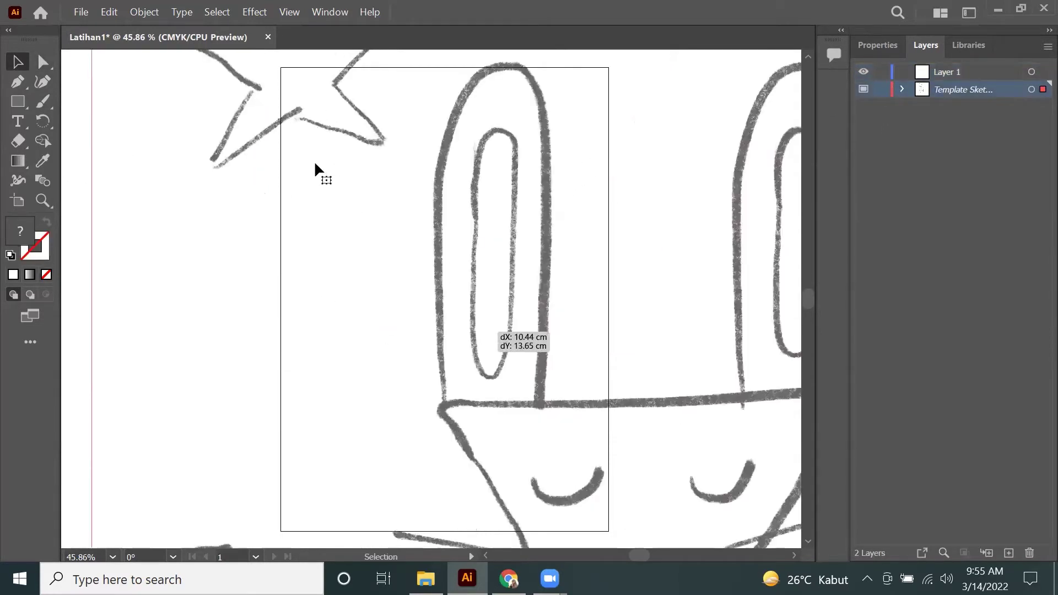
mouse_move(315, 165)
mouse_down()
mouse_move(202, 90)
mouse_move(661, 433)
mouse_move(523, 368)
mouse_up()
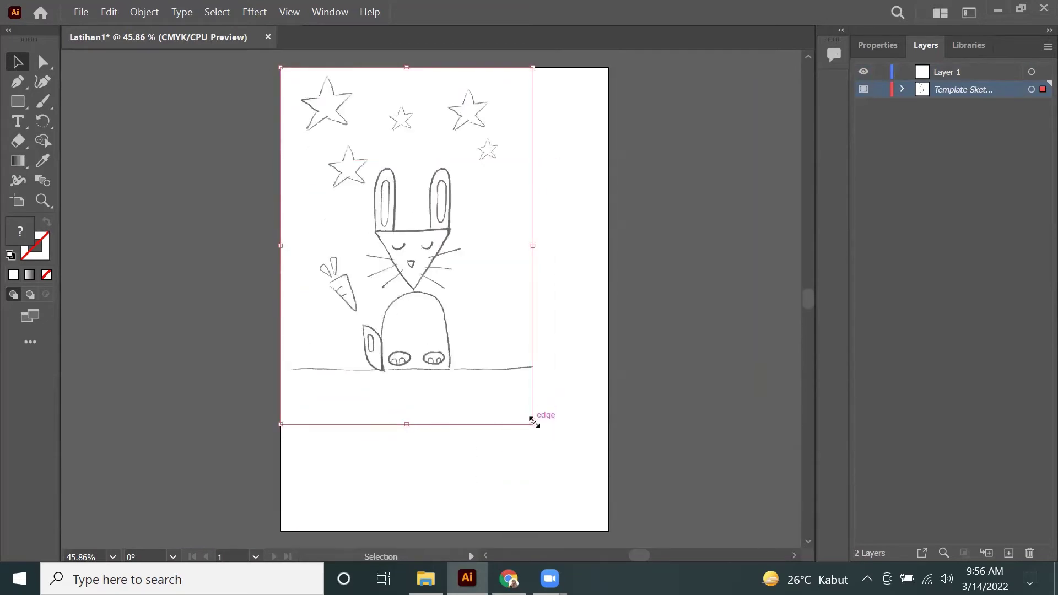
drag(523, 368, 608, 531)
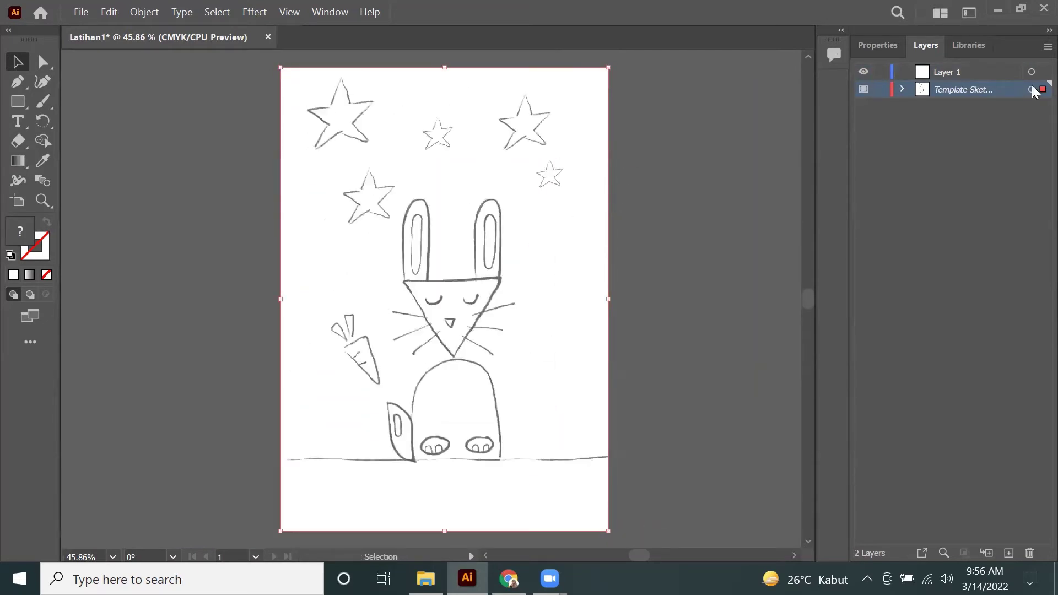
click(880, 89)
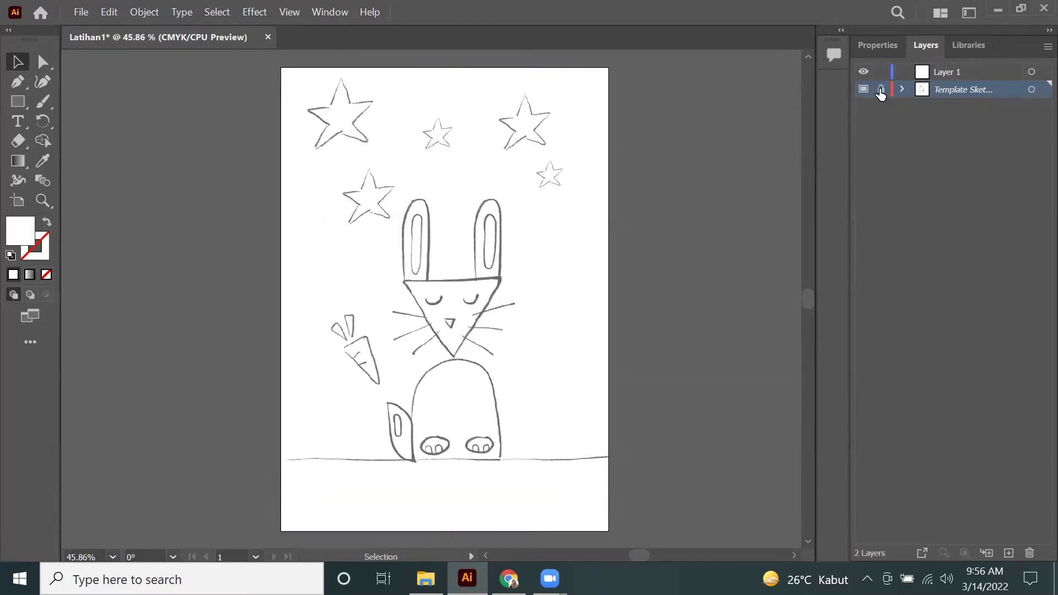
Step: On Layer 1, draw a rectangle over the rabbit's body and narrow it to the body's width
click(952, 72)
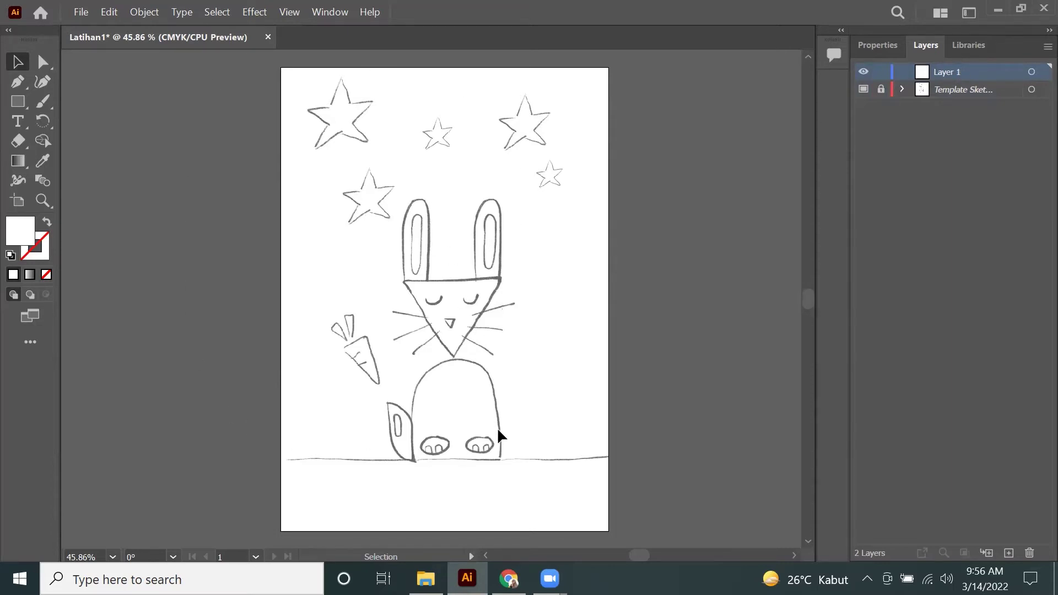
click(12, 101)
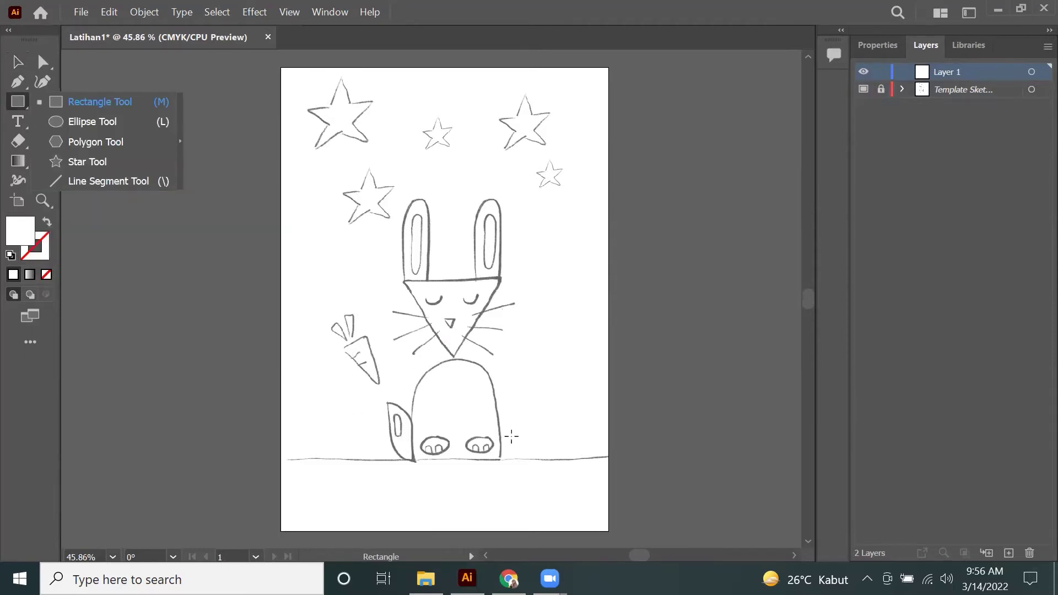
click(109, 106)
drag(409, 359, 500, 458)
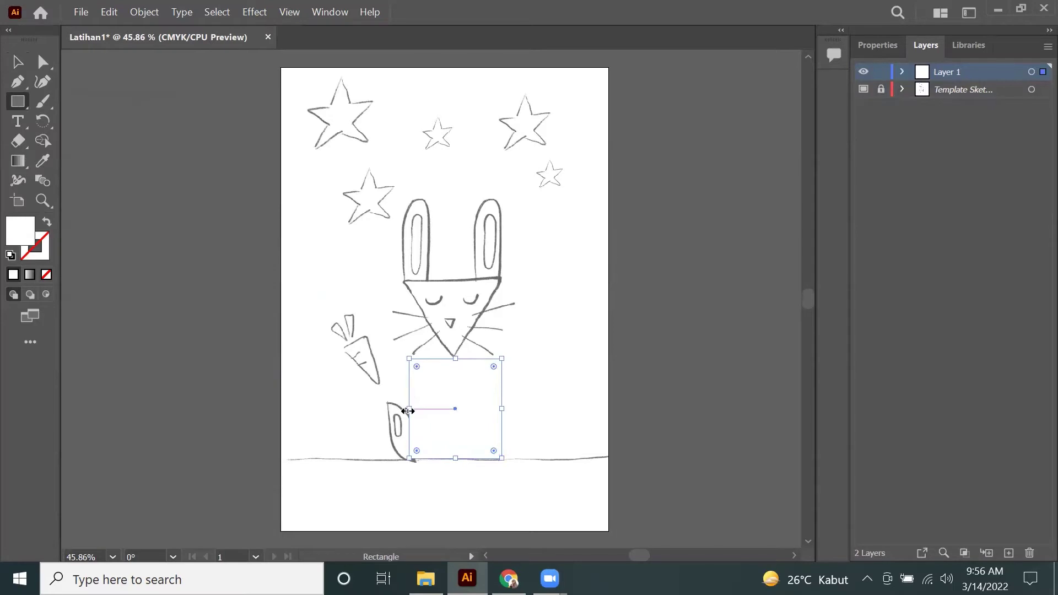
mouse_move(409, 408)
mouse_down()
mouse_move(451, 414)
mouse_move(411, 410)
mouse_up()
click(18, 63)
Step: Select the body rectangle and remove its fill
click(536, 370)
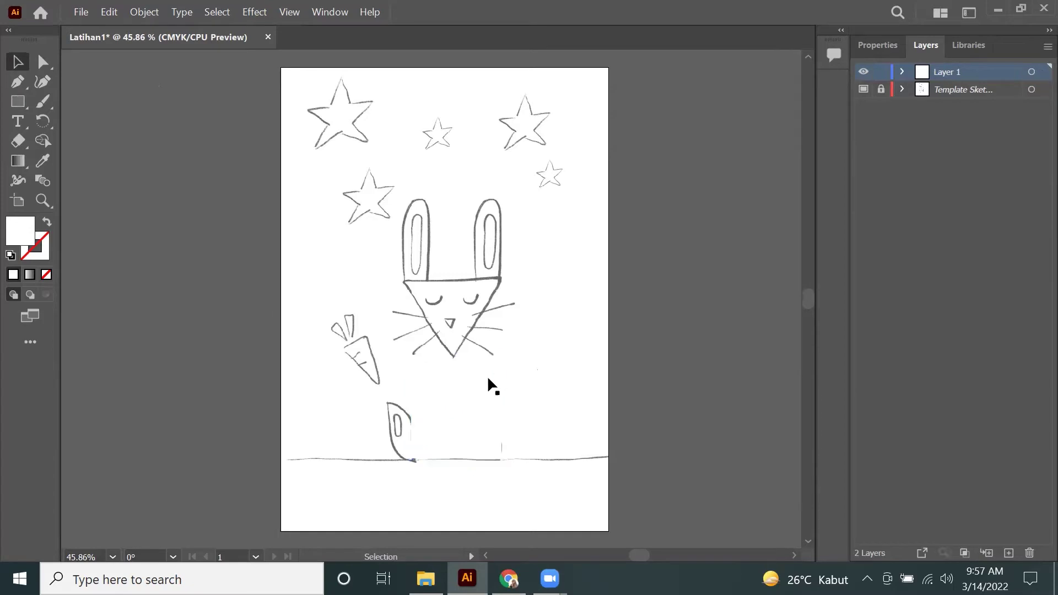
click(459, 386)
click(516, 374)
click(473, 397)
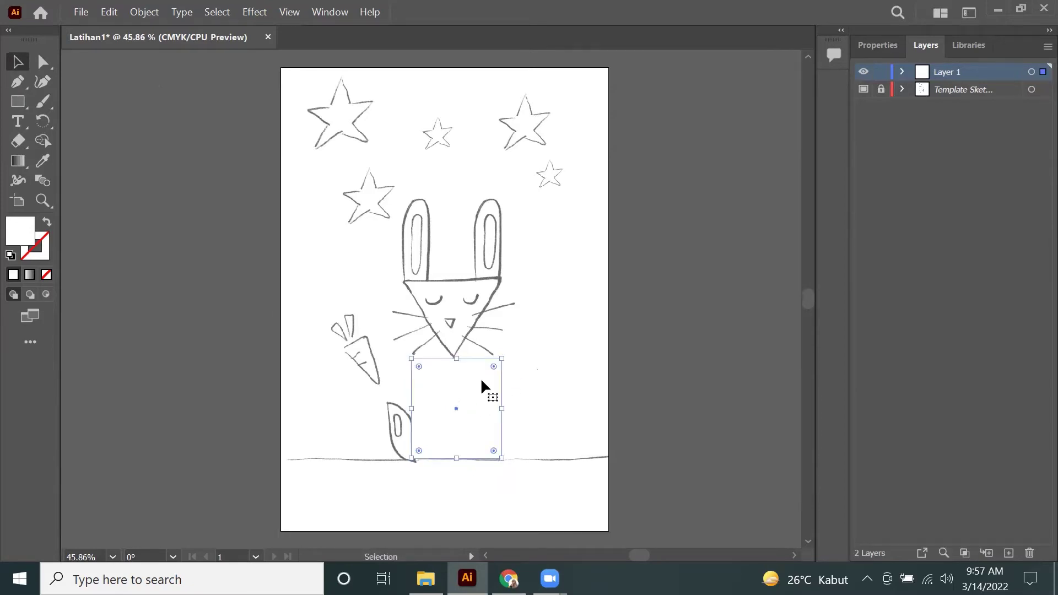
double_click(20, 236)
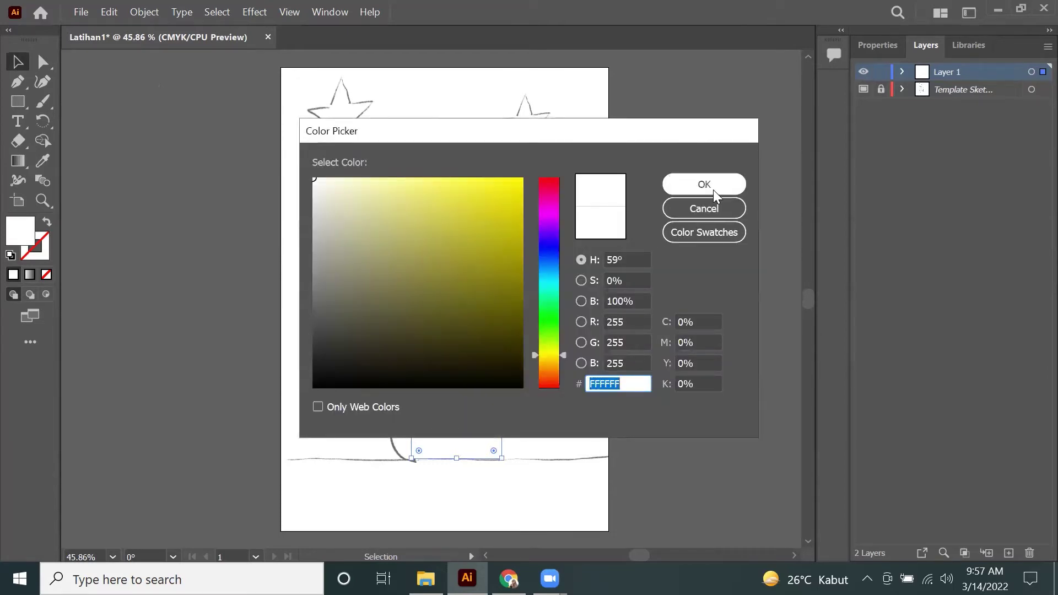
click(716, 207)
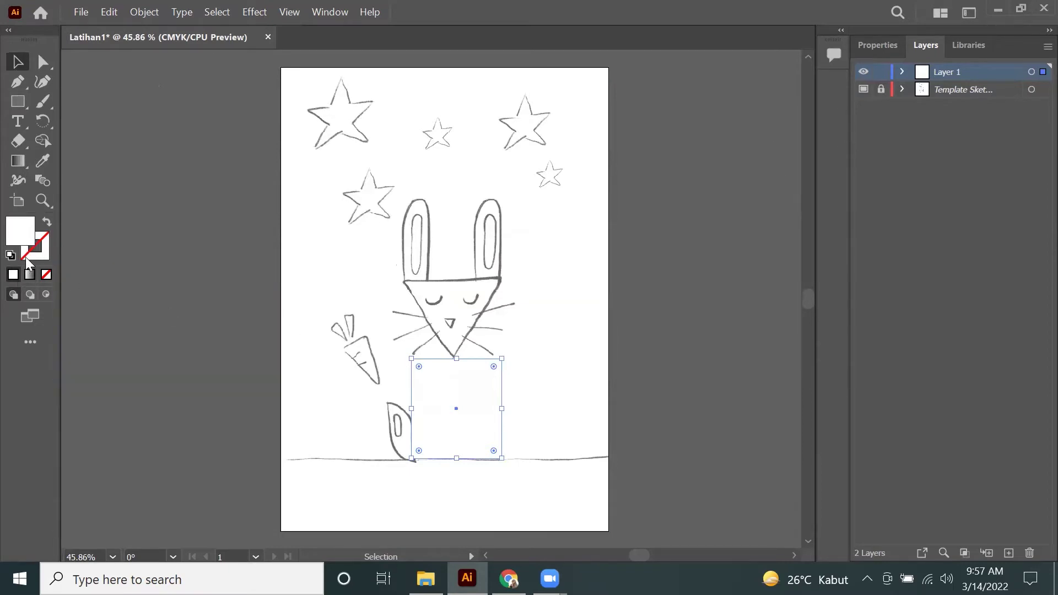
click(48, 274)
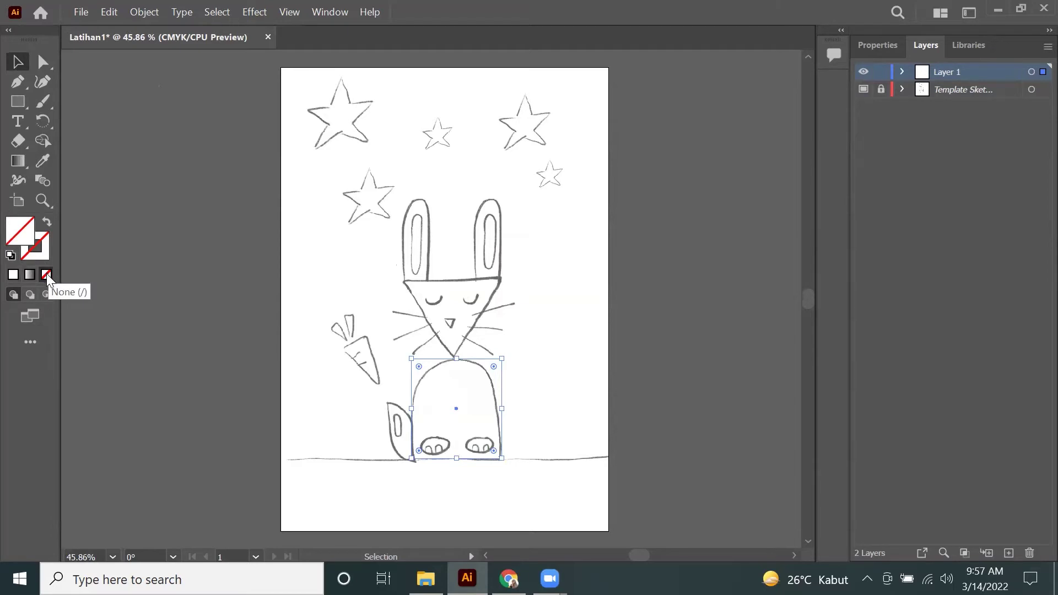
Step: Undo an accidental move of the body rectangle and give it a 1 pt stroke
drag(488, 372, 582, 324)
drag(499, 438, 592, 376)
key(ctrl+z)
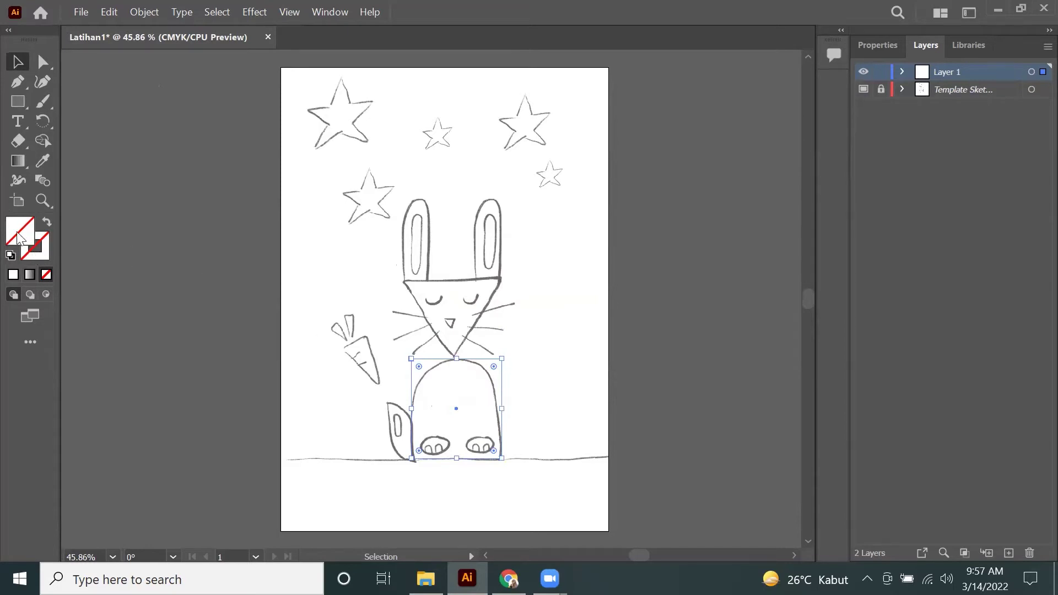
click(894, 252)
click(843, 274)
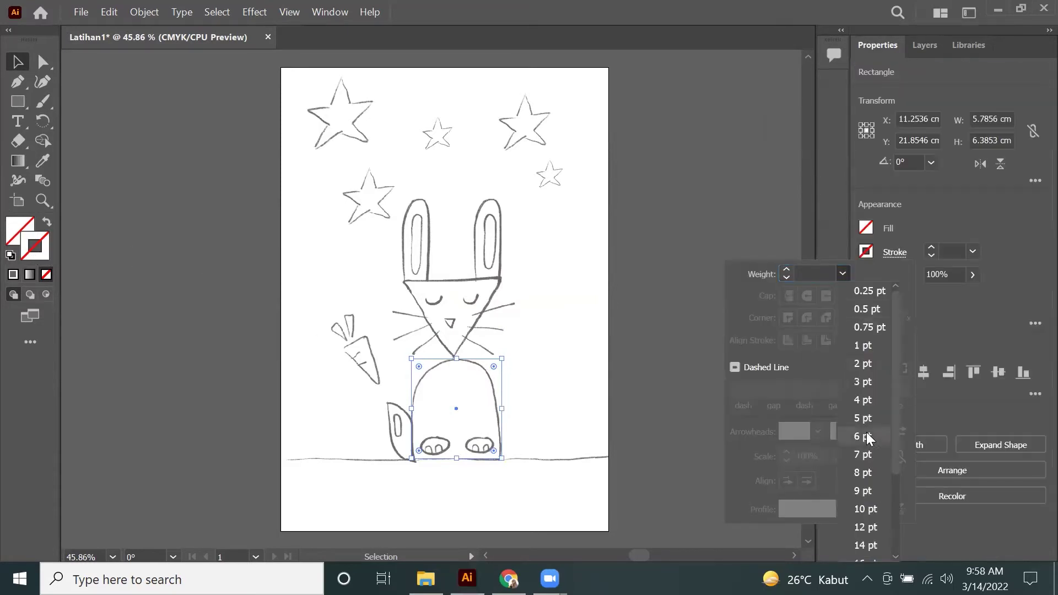
click(868, 353)
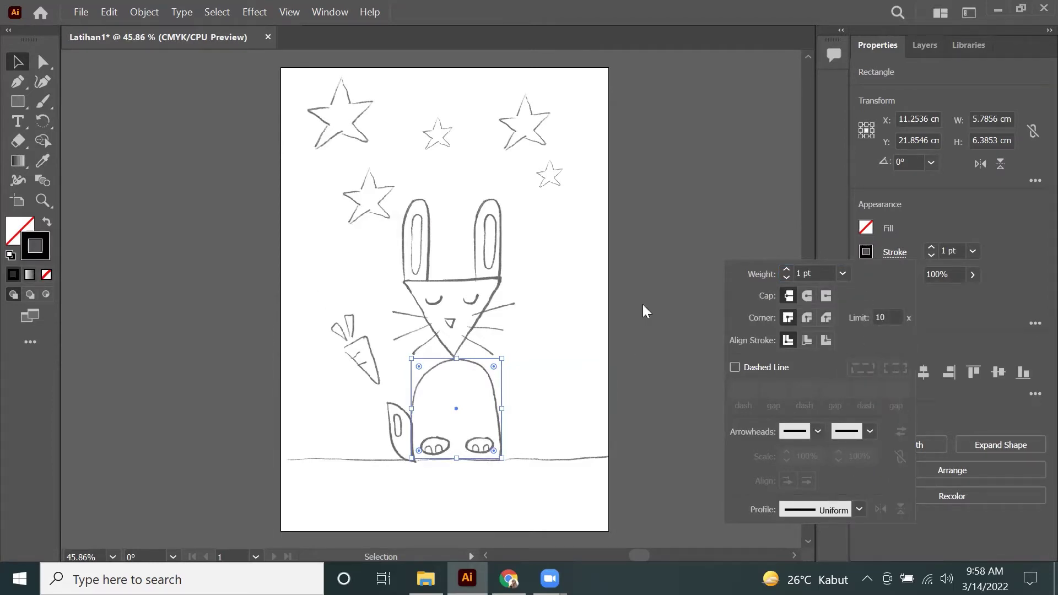
Step: Reselect the body rectangle and undo its accidental shift to the right
click(559, 376)
drag(493, 395, 565, 355)
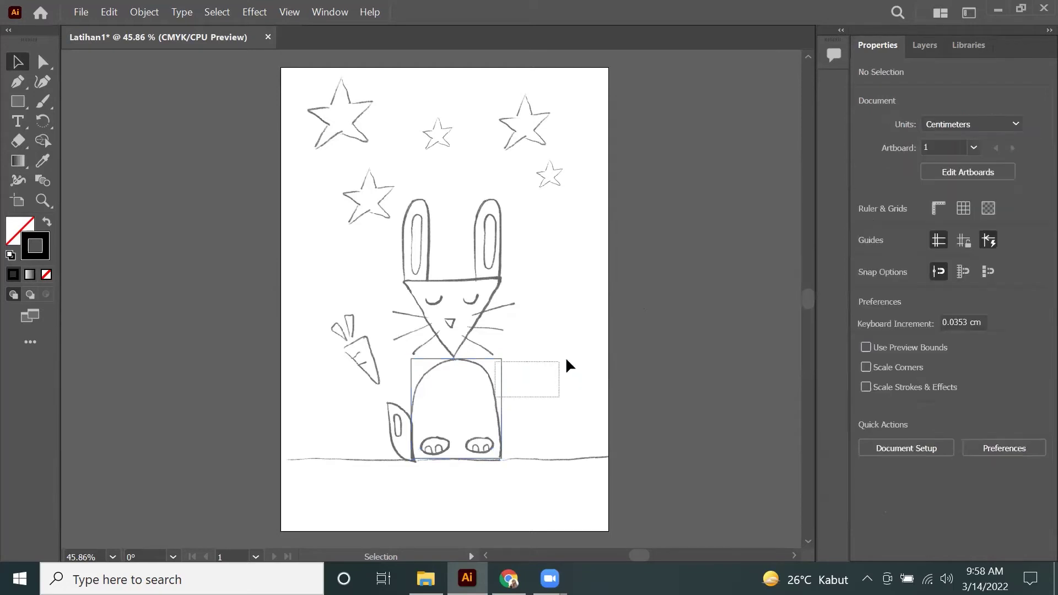
mouse_move(502, 366)
mouse_down()
mouse_move(597, 323)
mouse_move(502, 398)
mouse_move(503, 413)
mouse_move(603, 382)
mouse_up()
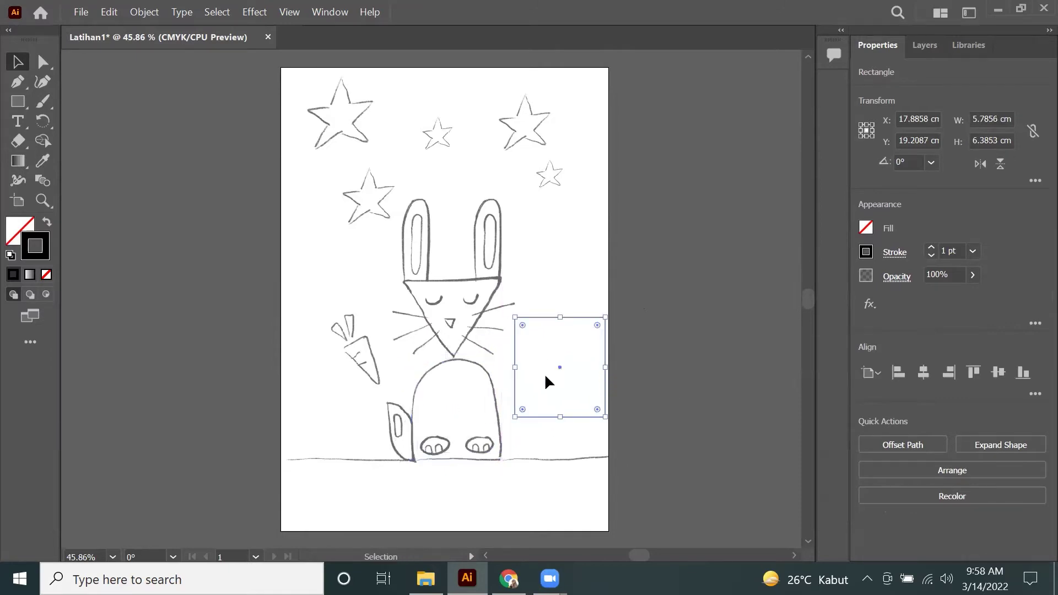
key(ctrl+z)
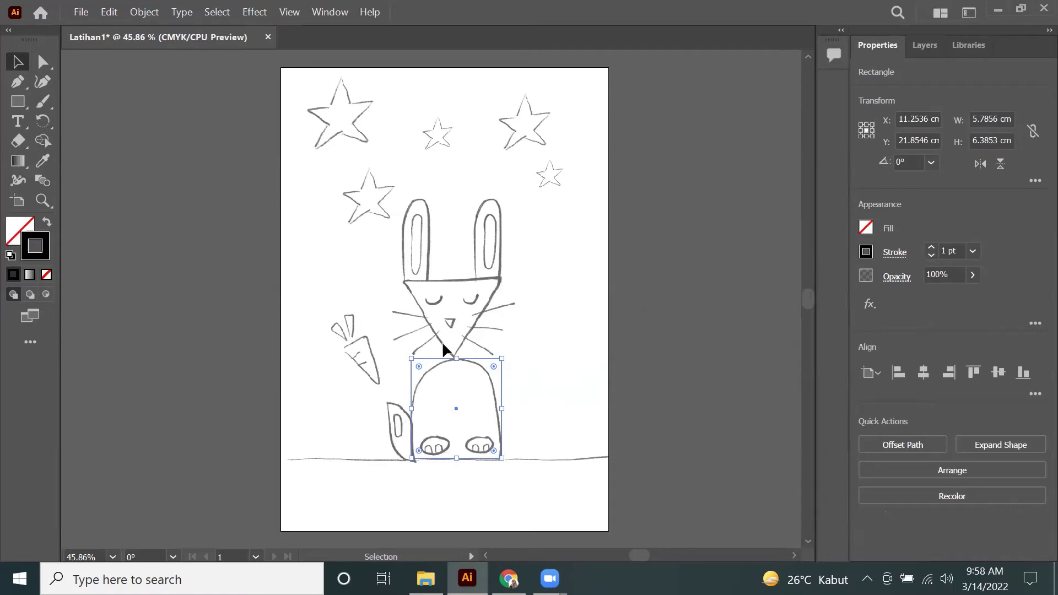
Step: Round the body's top corners into a dome, trying a light pink fill before setting fill to None
click(42, 62)
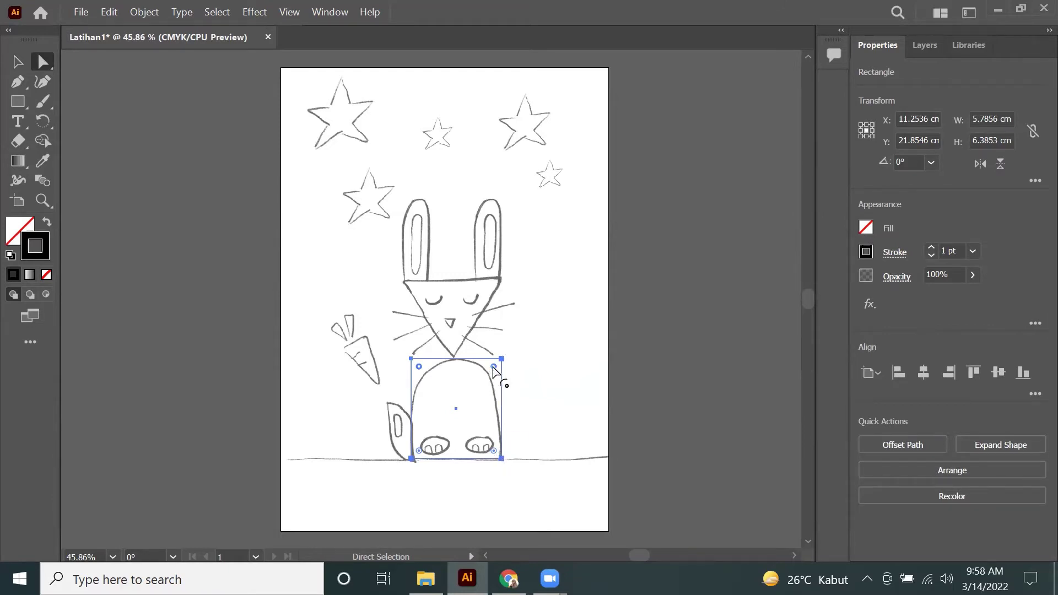
drag(493, 367, 450, 408)
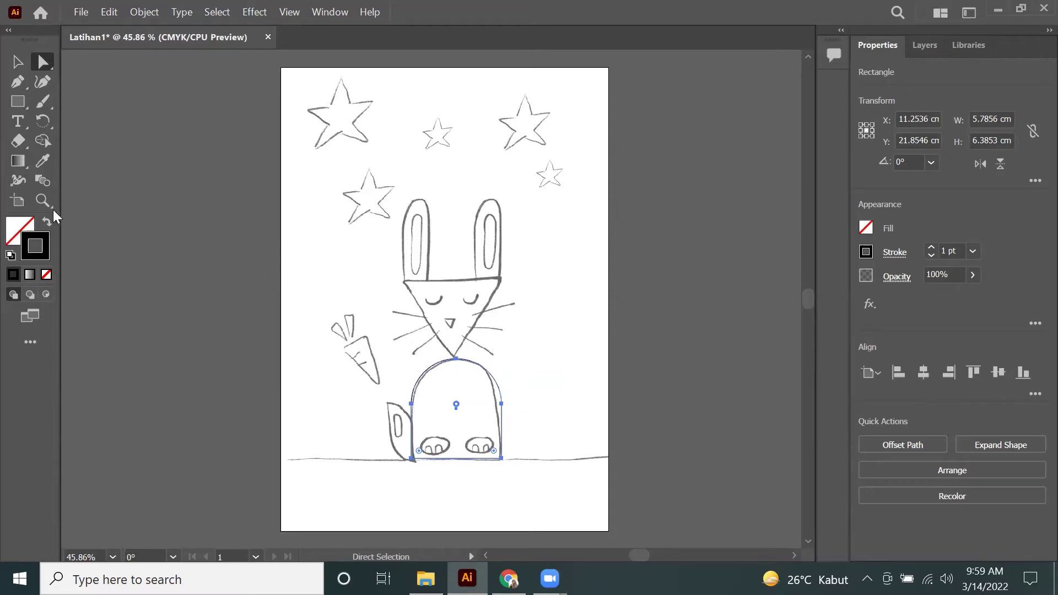
double_click(25, 226)
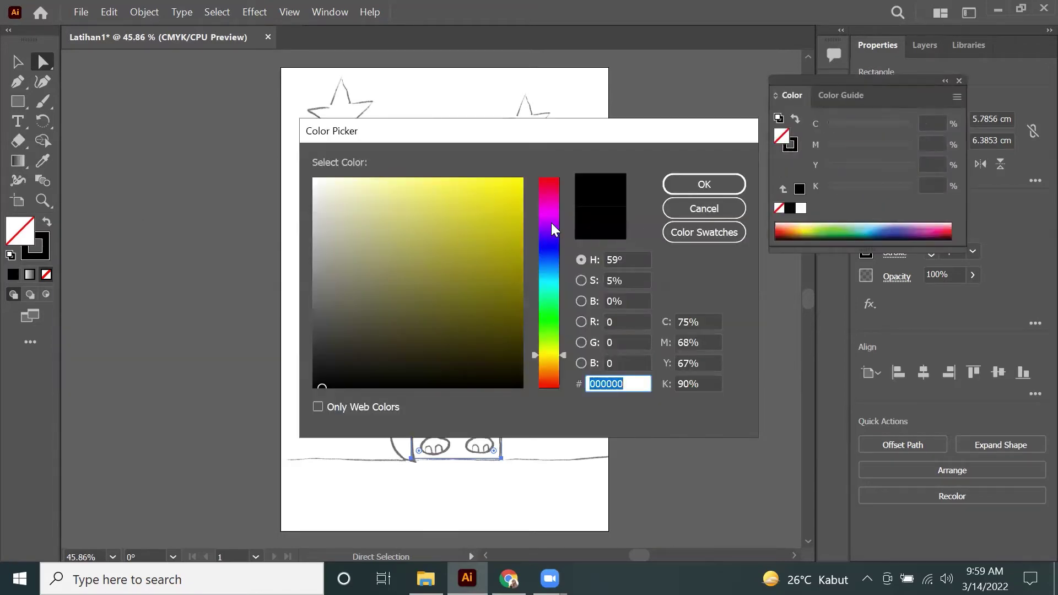
click(551, 211)
drag(466, 179, 406, 180)
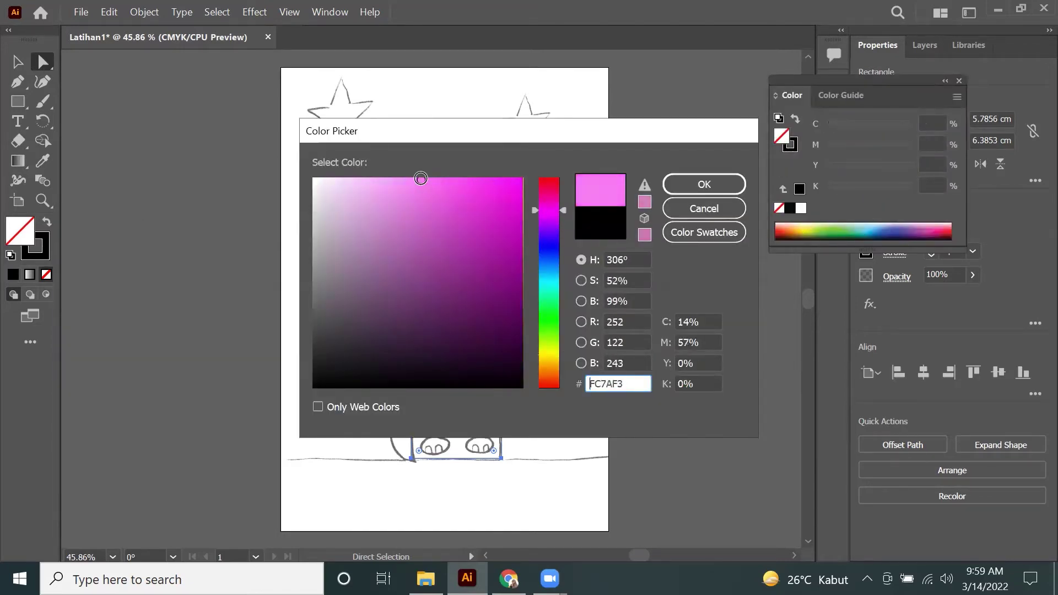
click(684, 185)
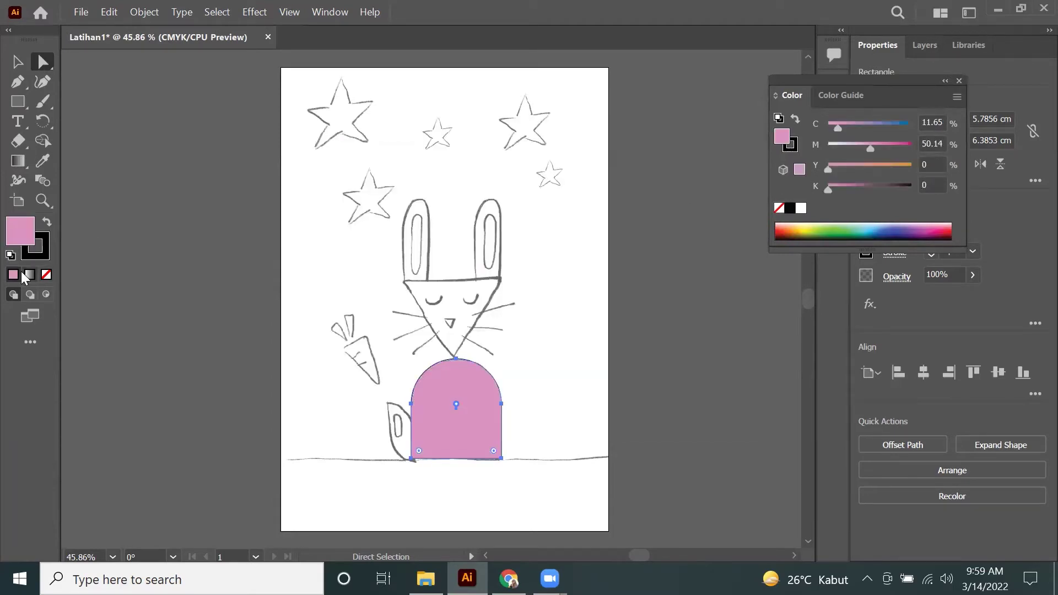
double_click(21, 236)
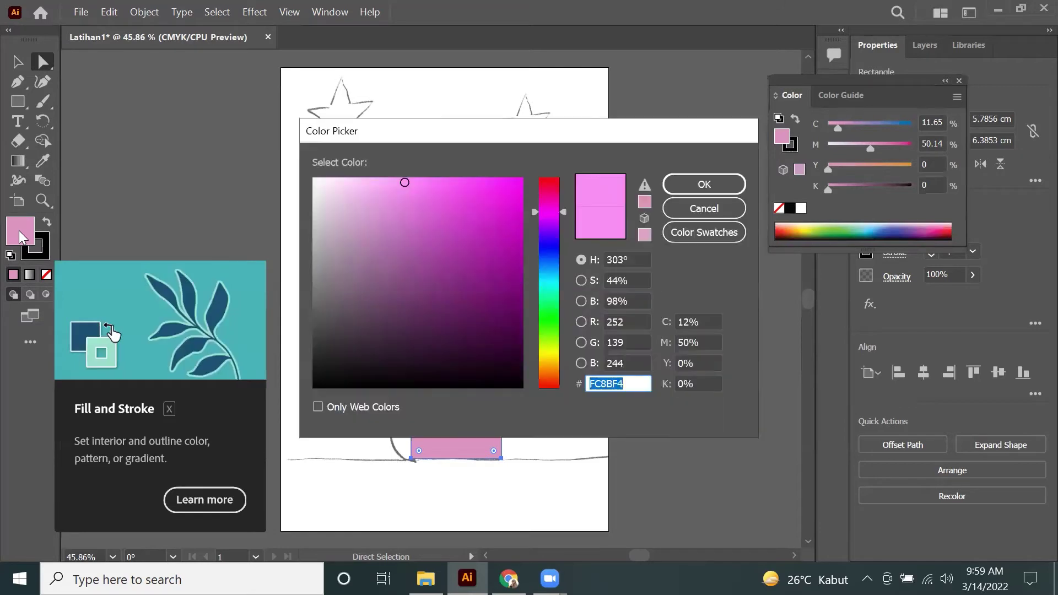
click(704, 208)
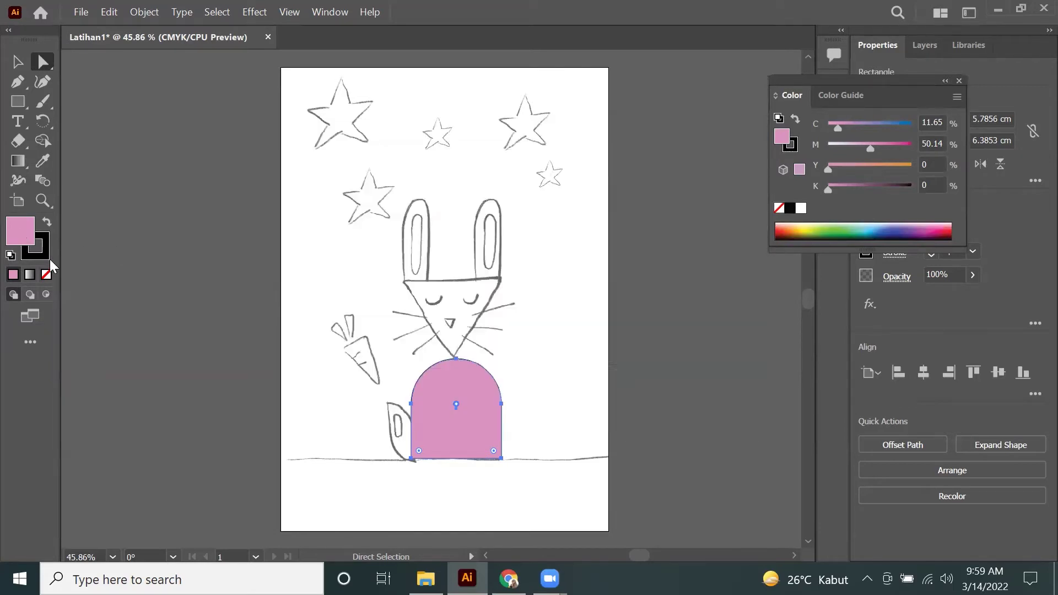
click(47, 273)
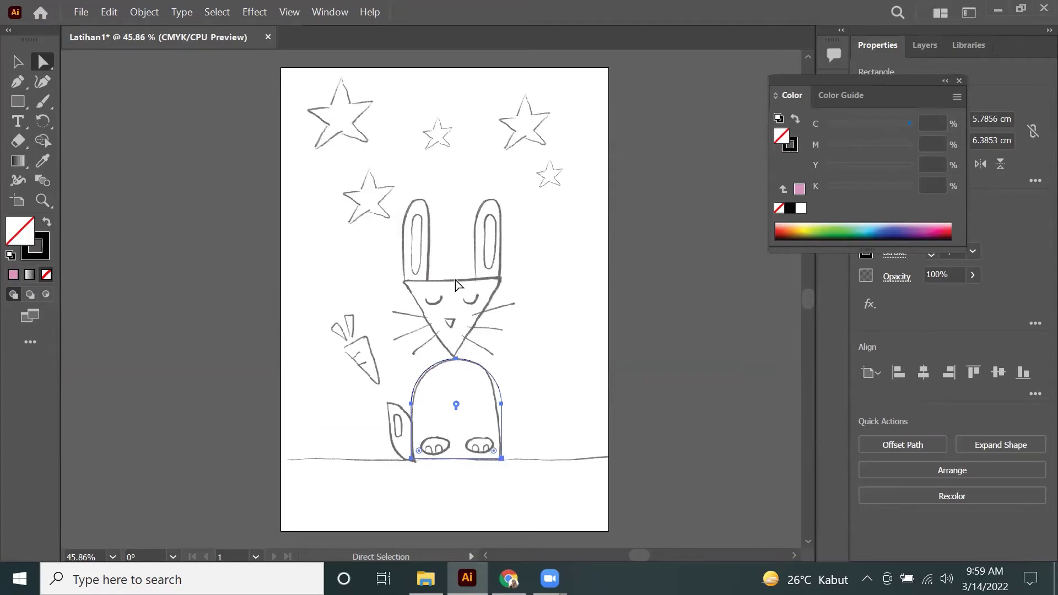
Step: Choose the Polygon tool and start a trial triangle near the stars, then cancel it
click(22, 96)
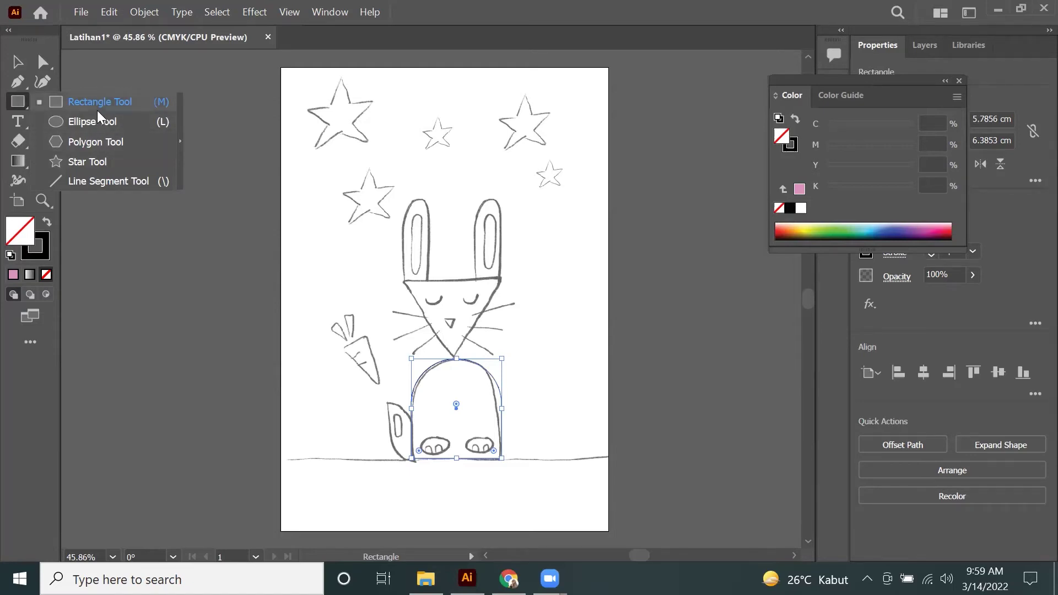
click(107, 143)
mouse_move(312, 175)
mouse_down()
mouse_move(374, 232)
mouse_move(367, 209)
mouse_up()
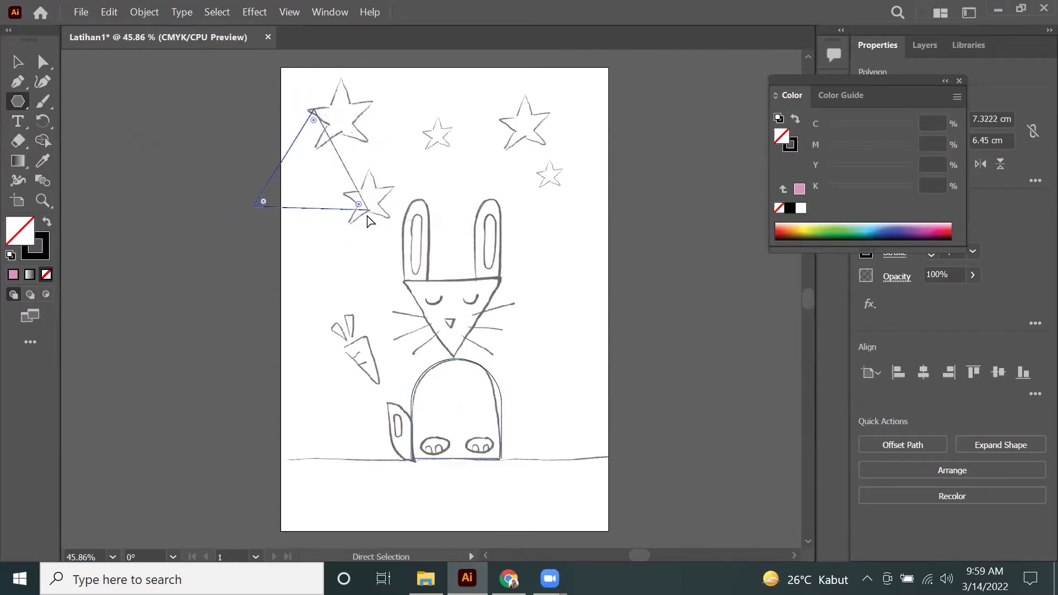
drag(368, 209, 322, 189)
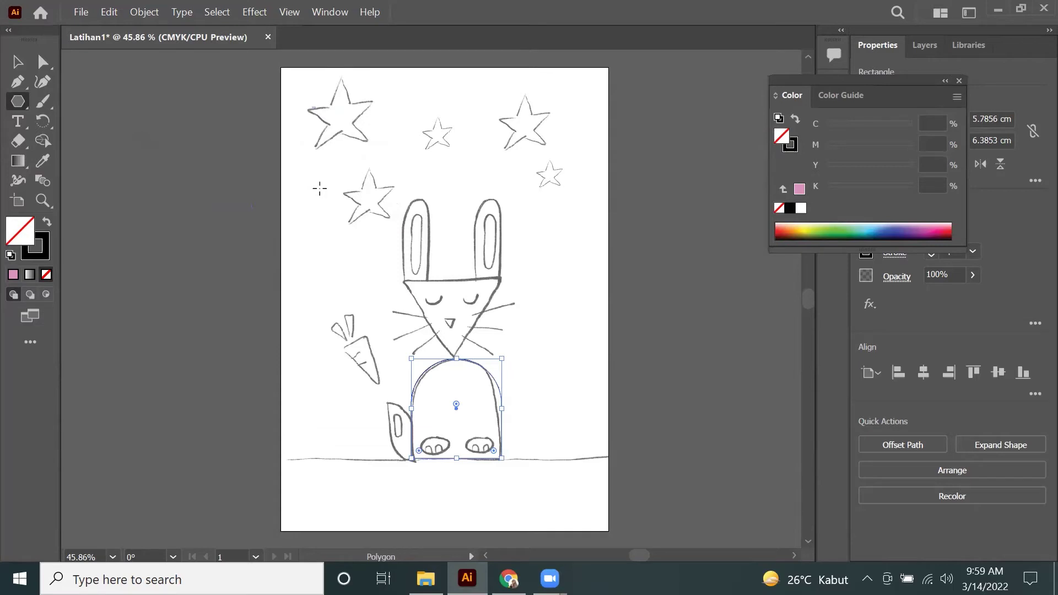
Step: Create a 3-sided polygon, replacing an accidental pentagon, and flip it point-down
click(320, 188)
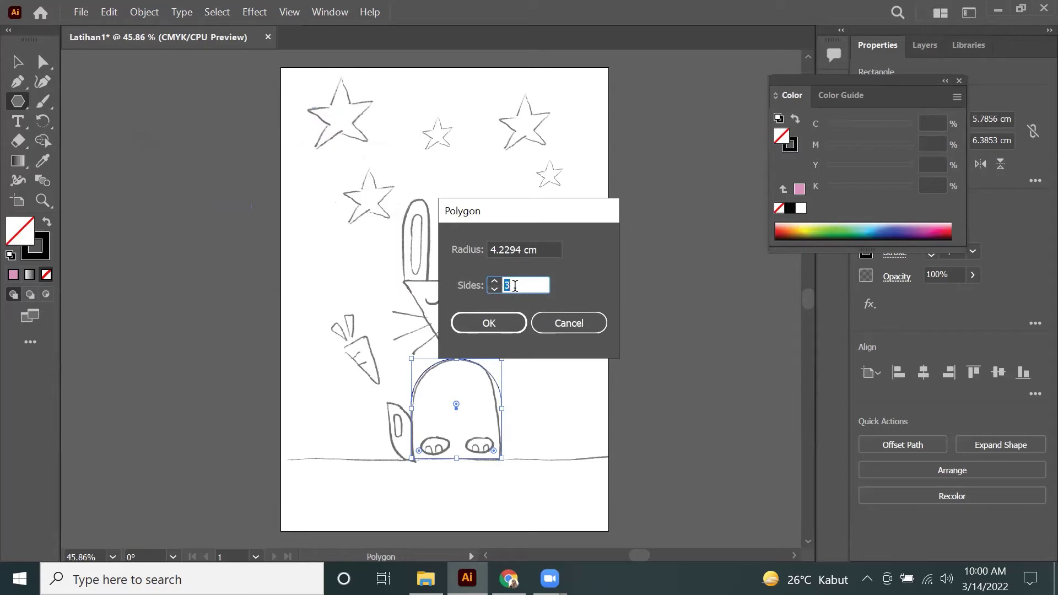
click(487, 324)
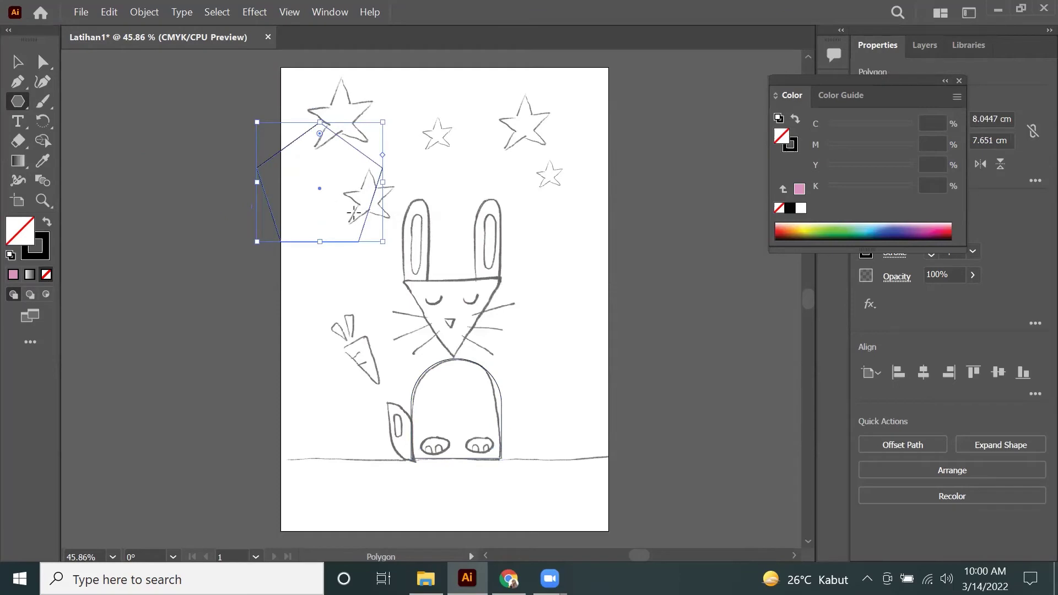
key(ctrl)
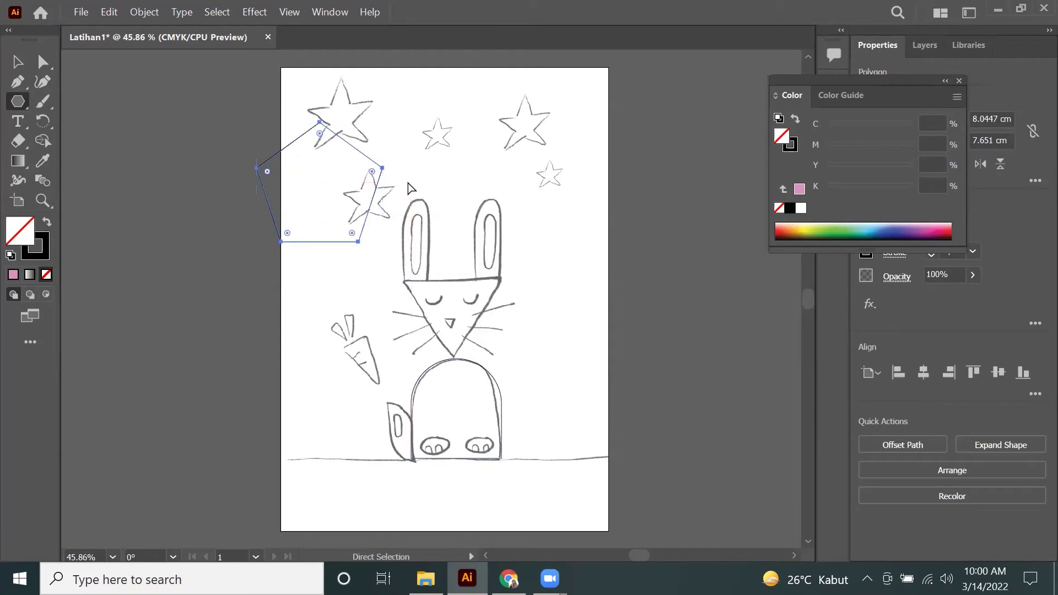
key(ctrl+z)
click(352, 200)
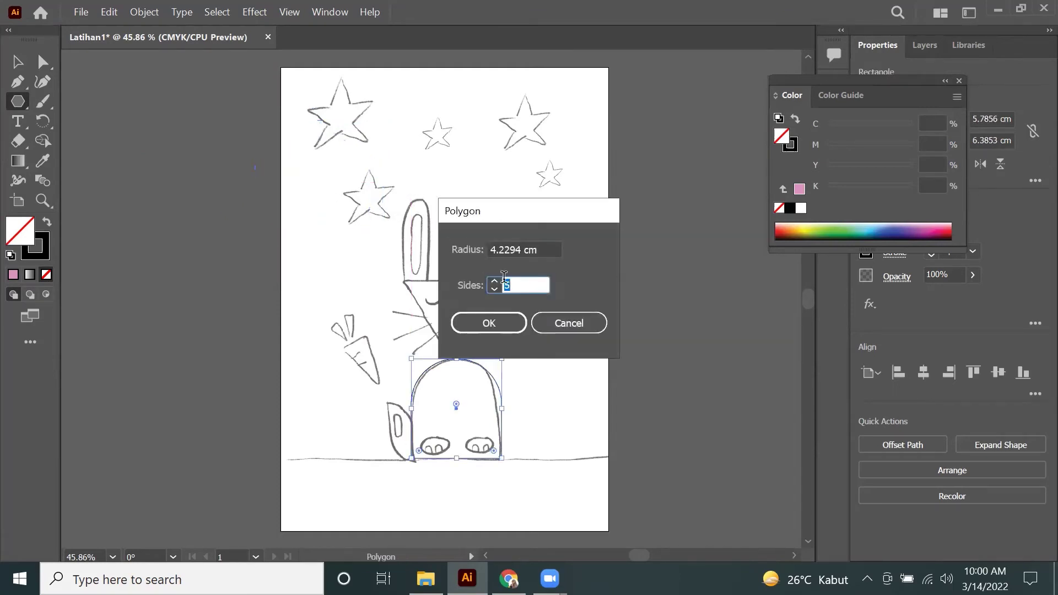
click(490, 320)
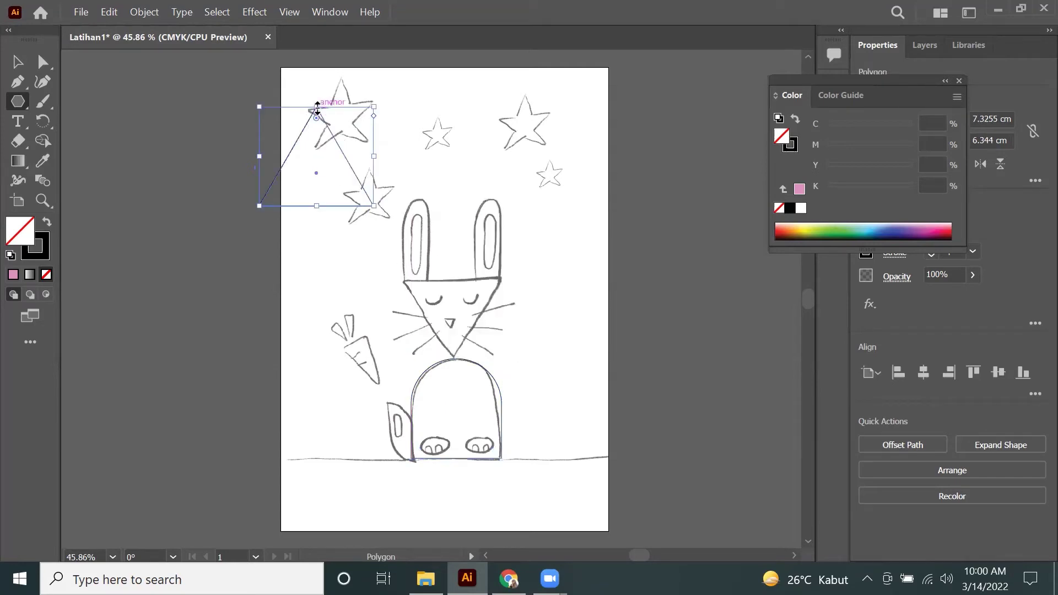
drag(317, 108, 300, 296)
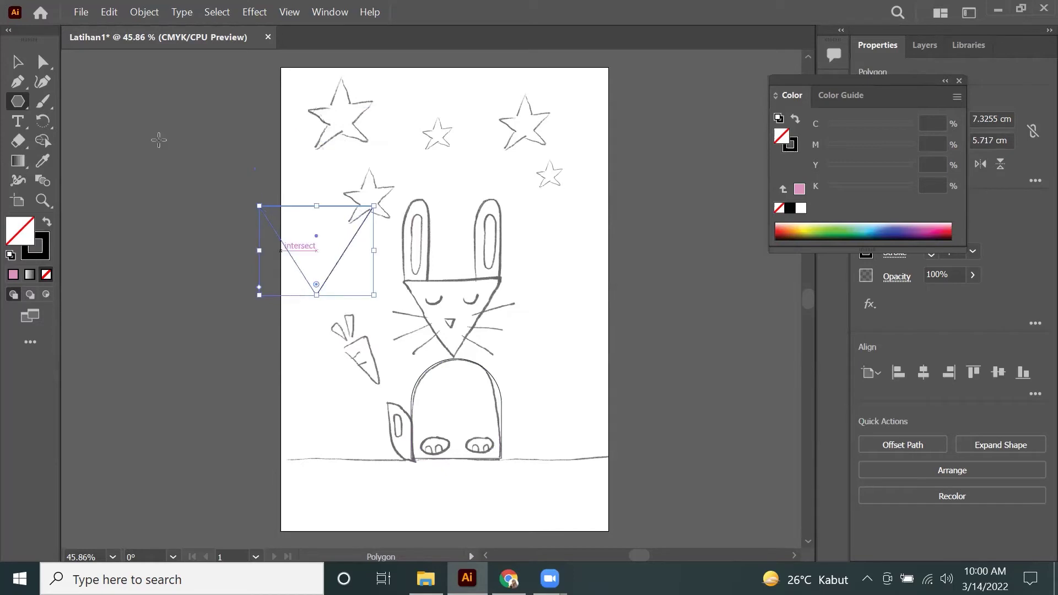
Step: Move the inverted triangle onto the rabbit's head and fine-tune its position
click(10, 66)
mouse_move(333, 265)
mouse_down()
mouse_move(470, 335)
mouse_move(425, 310)
mouse_up()
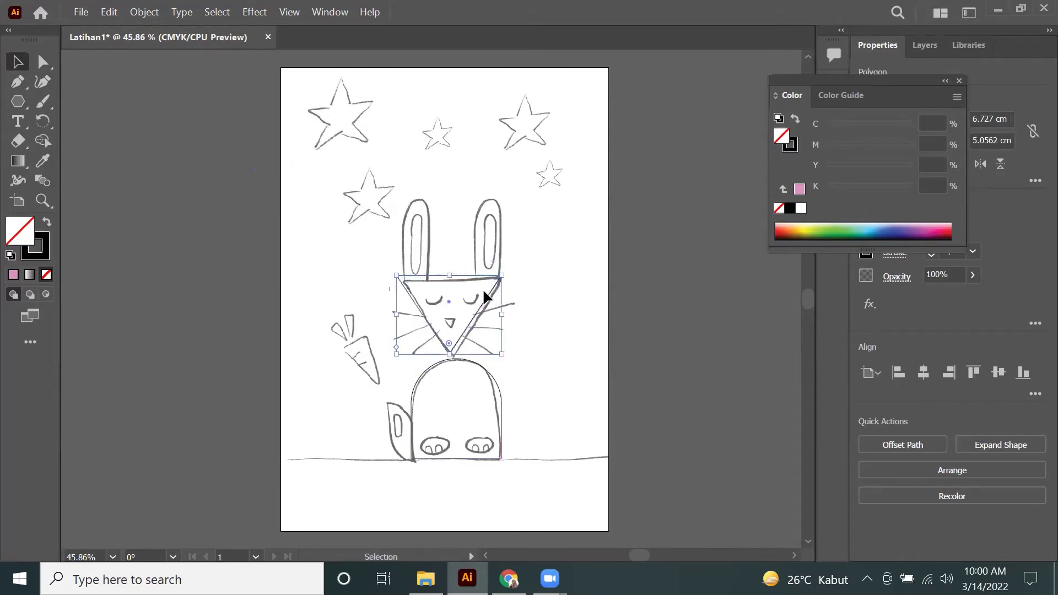
click(499, 326)
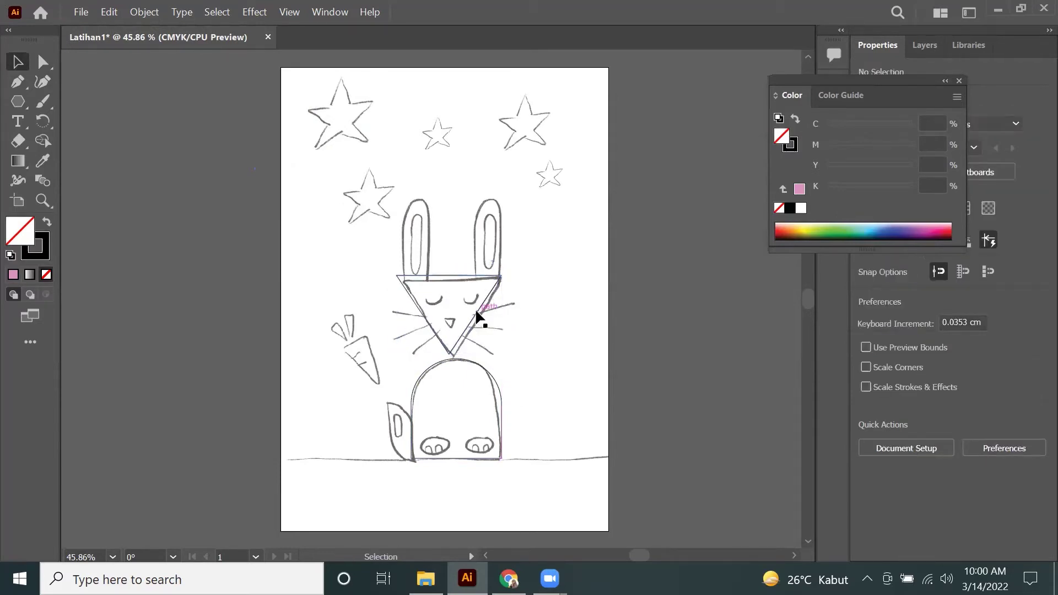
drag(478, 306, 482, 311)
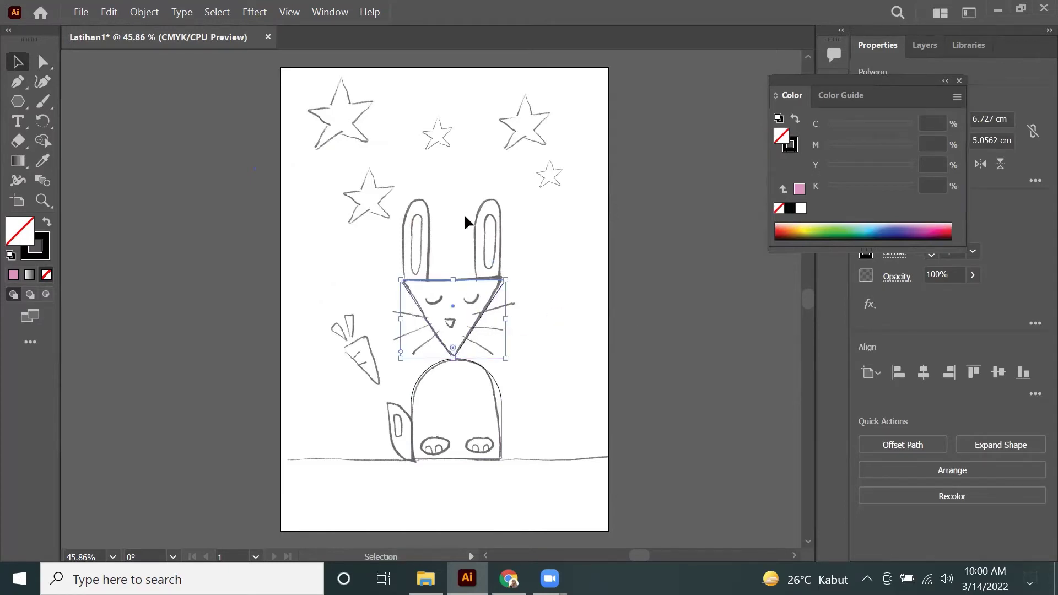
click(450, 201)
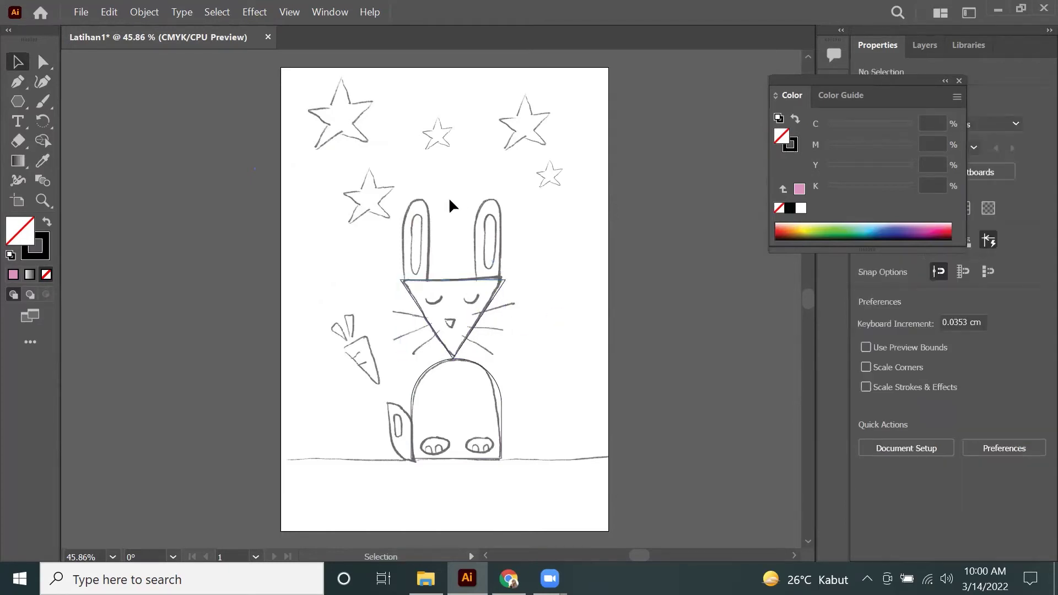
click(472, 277)
click(431, 247)
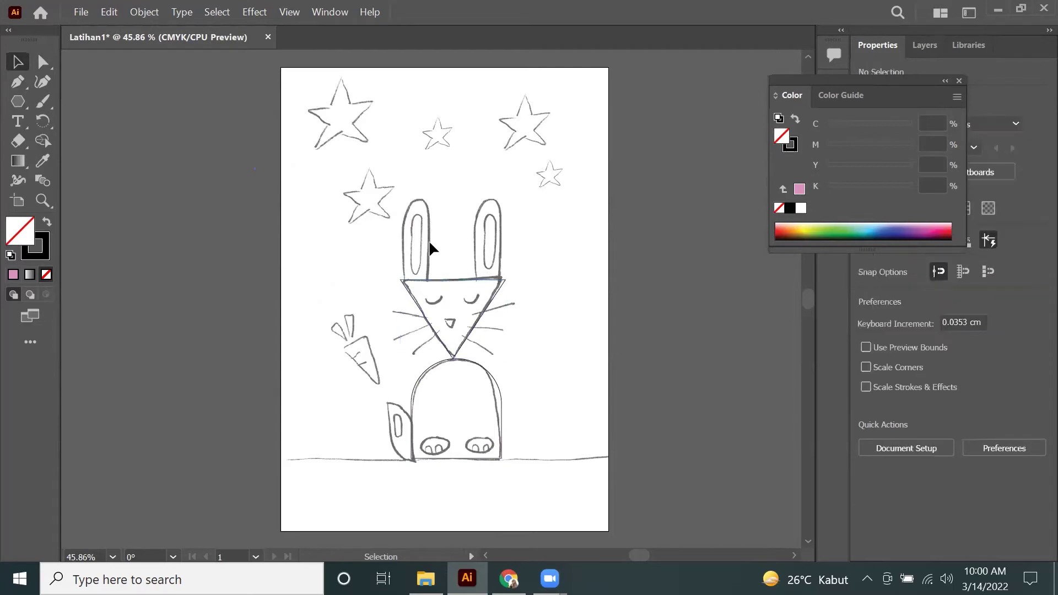
Step: Draw a 1.5169 × 5.0332 cm rectangle over the left ear and round its top corners
click(18, 106)
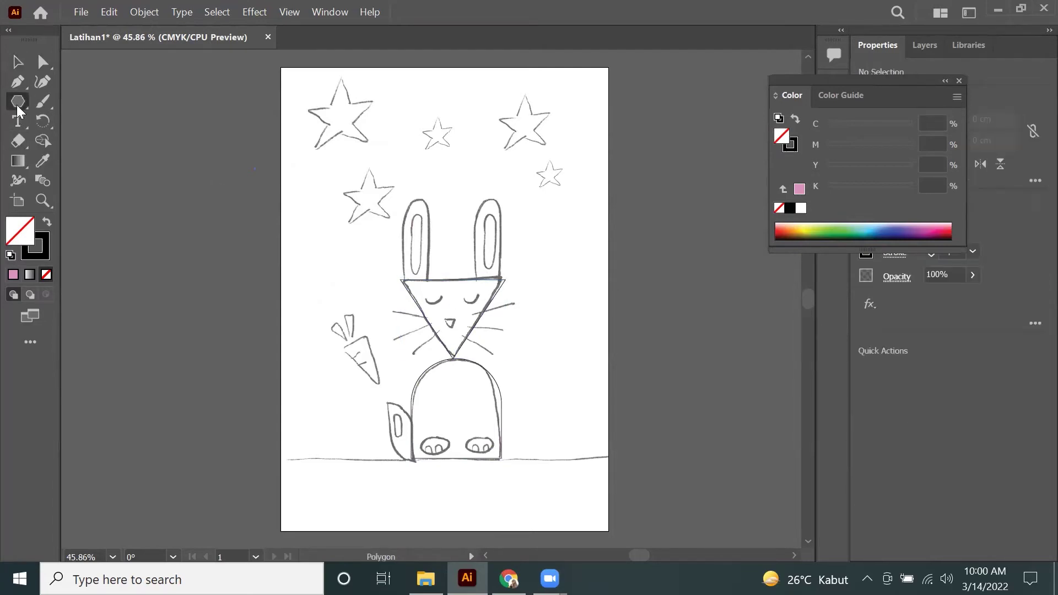
drag(17, 108, 72, 102)
drag(404, 202, 429, 279)
key(a)
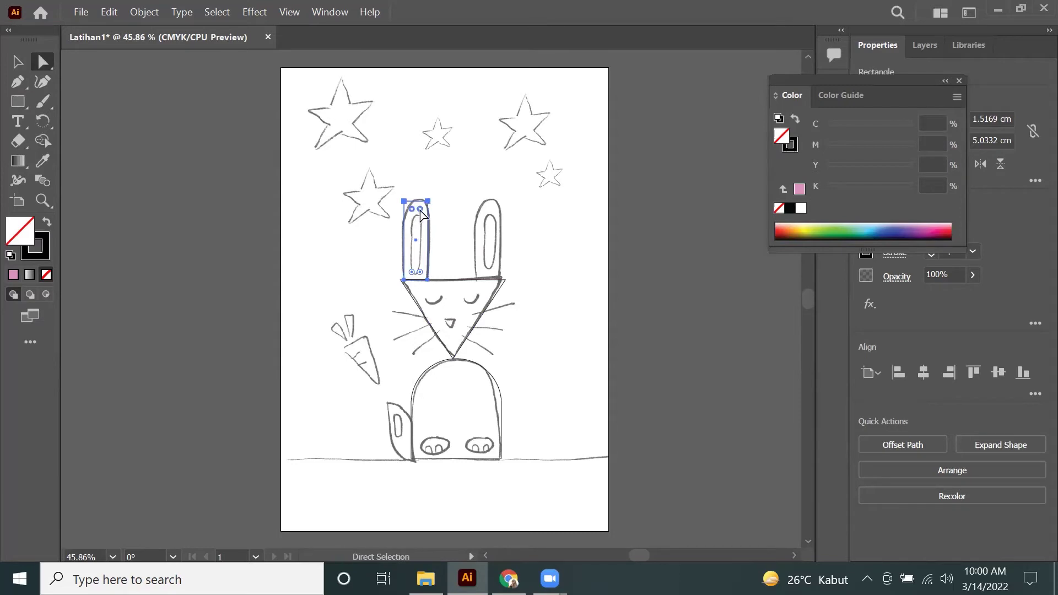
drag(418, 209, 416, 219)
key(z)
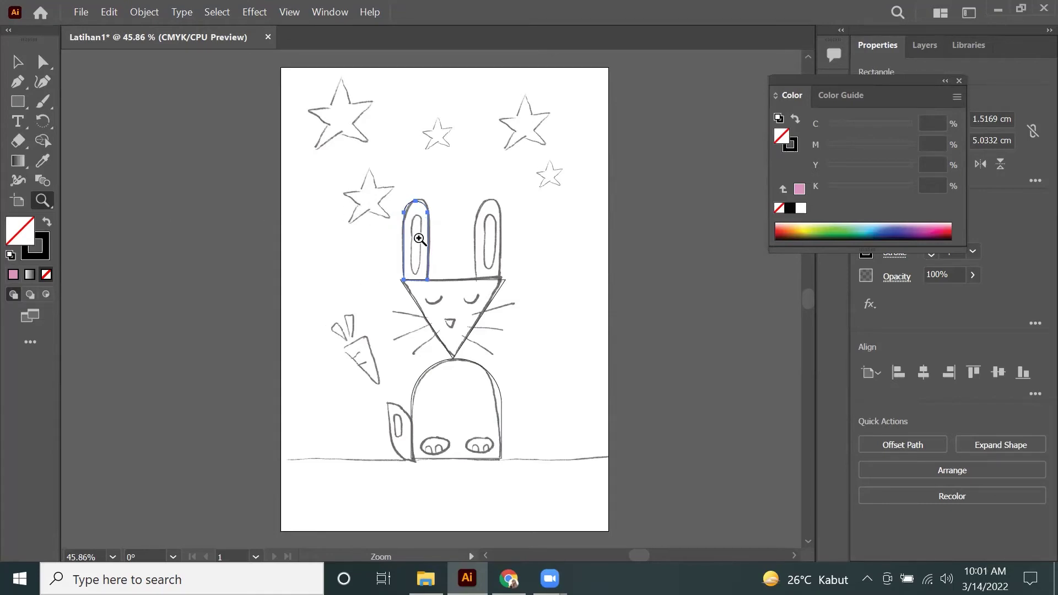
click(416, 234)
click(433, 306)
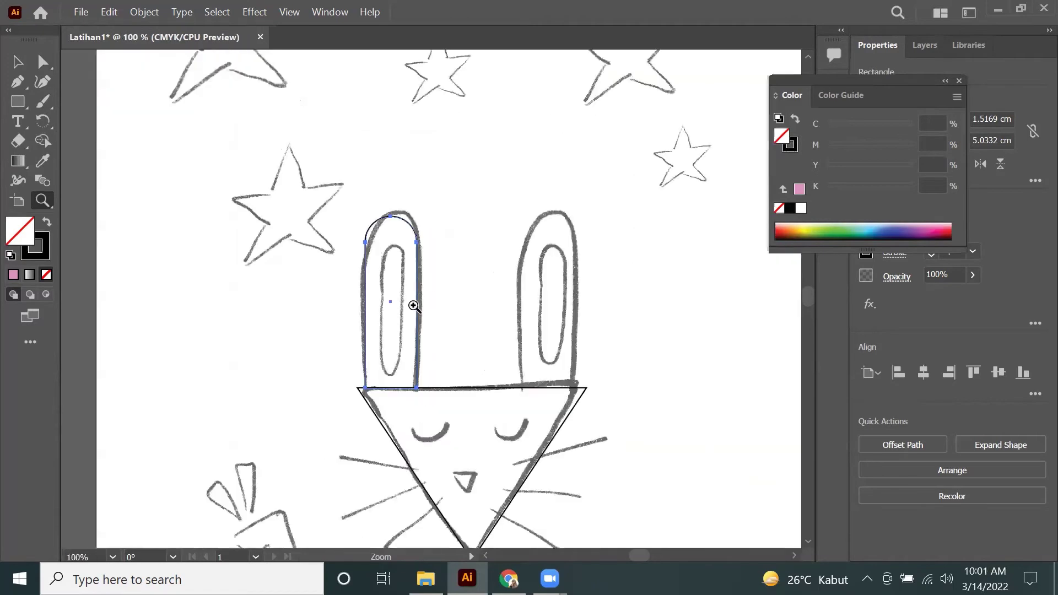
click(415, 305)
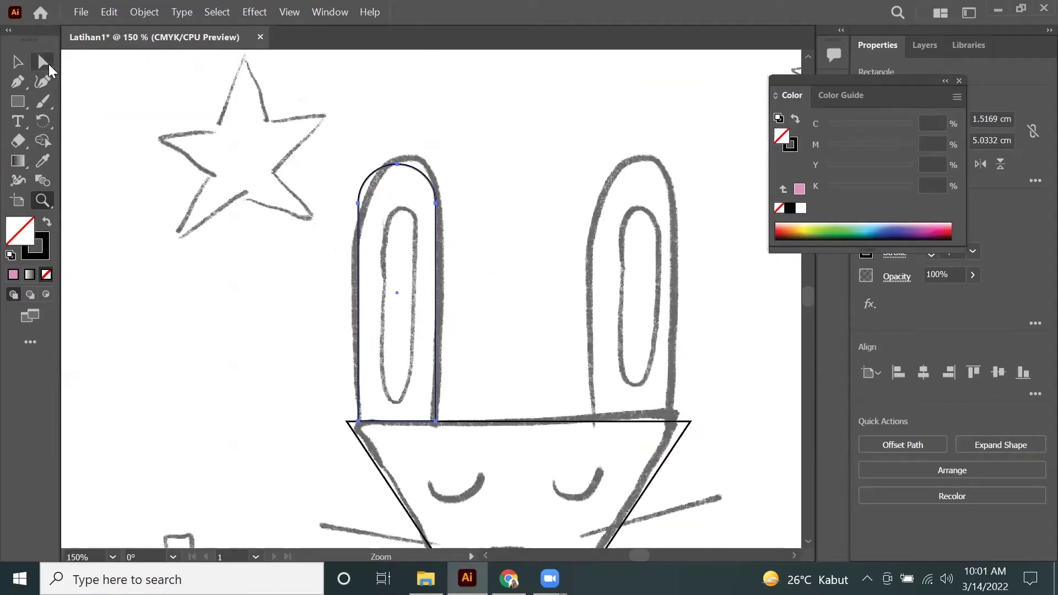
click(17, 64)
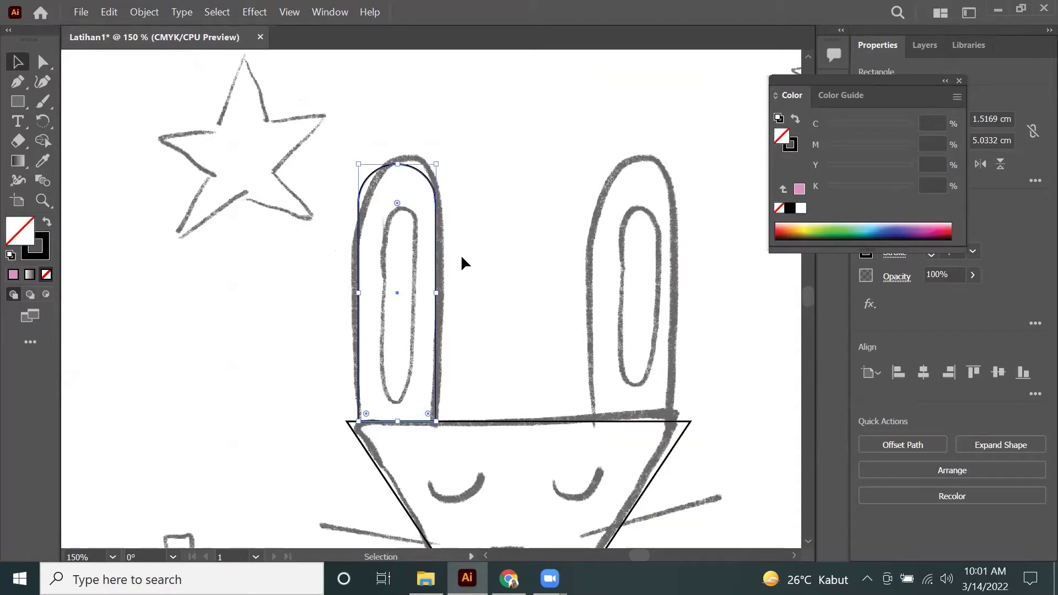
click(299, 248)
key(z)
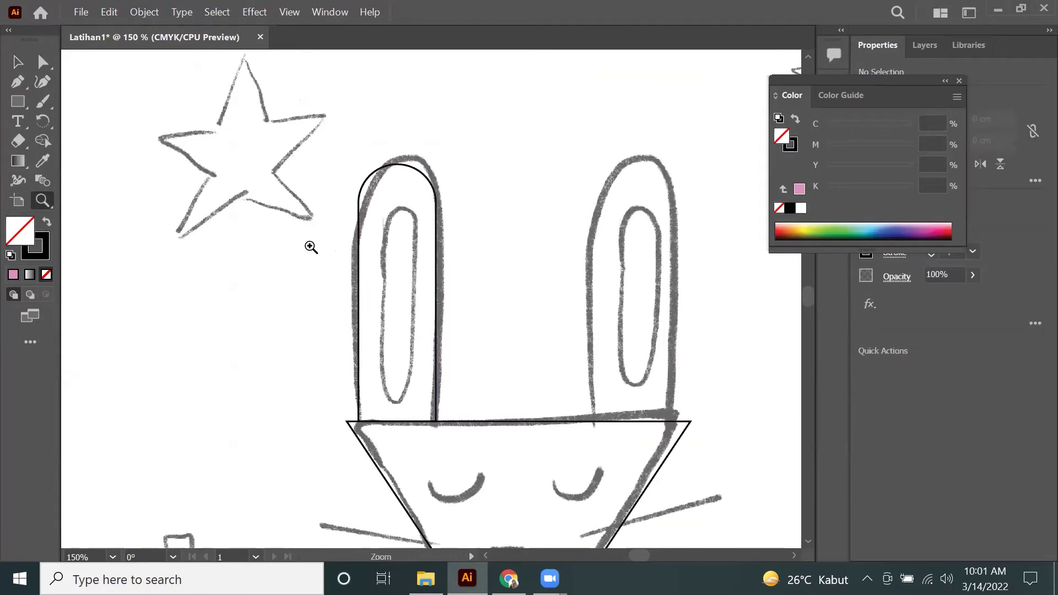
click(313, 248)
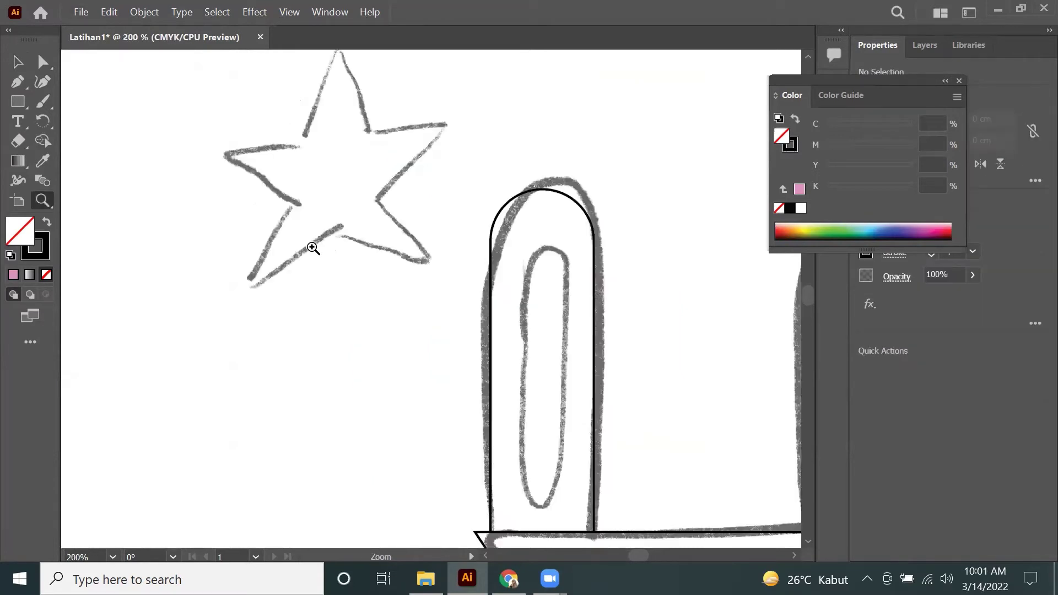
alt+click(349, 271)
alt+click(516, 304)
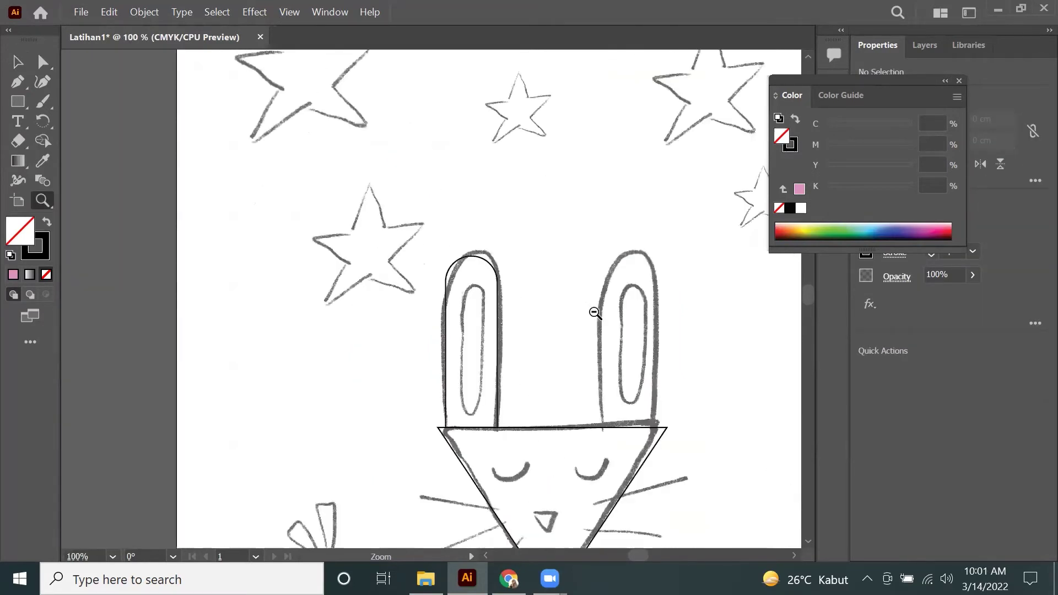
alt+click(590, 324)
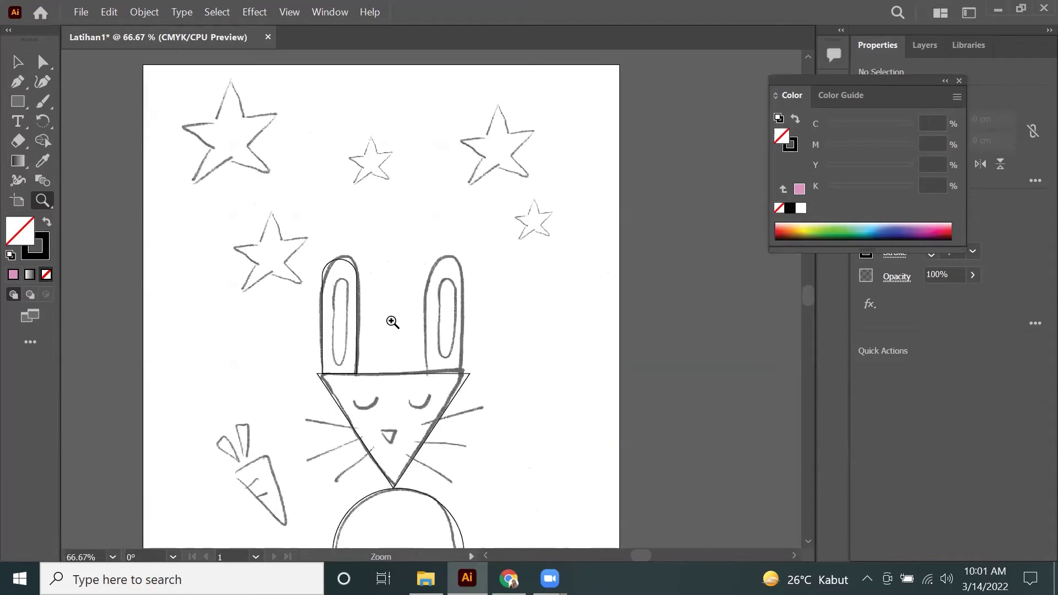
click(366, 314)
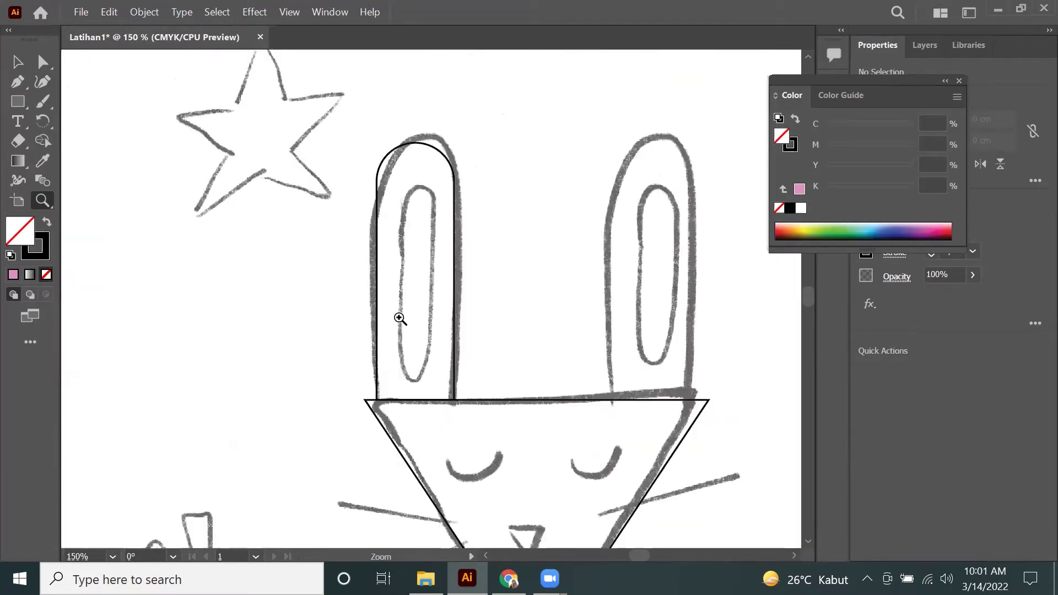
click(434, 285)
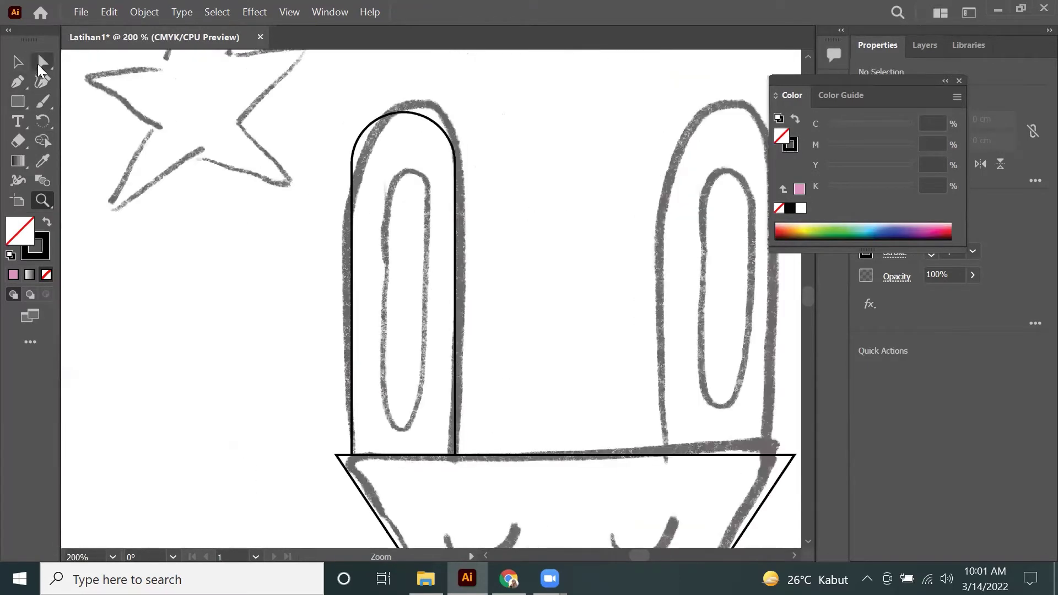
click(16, 63)
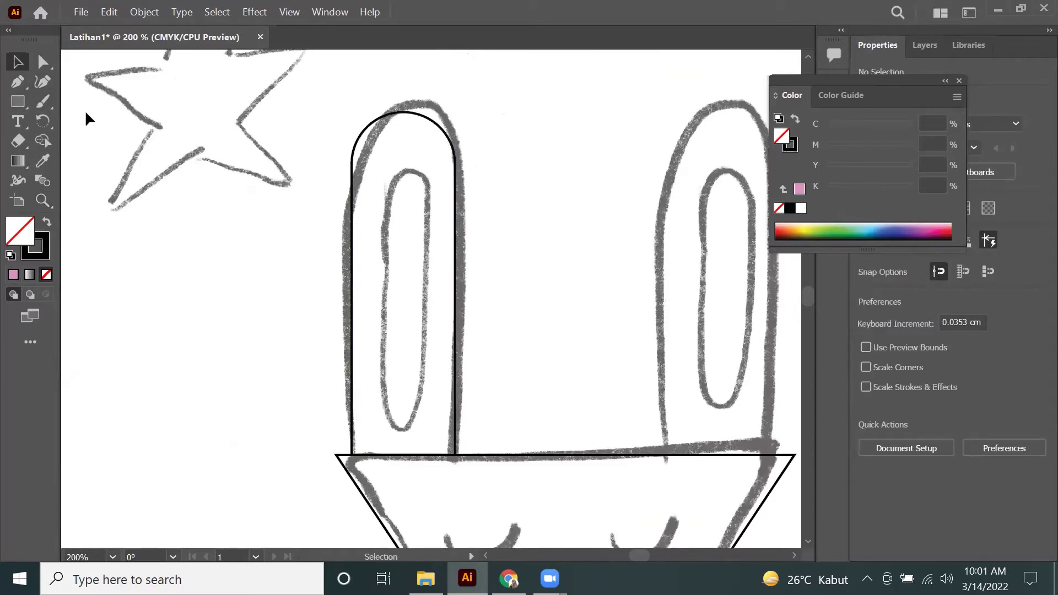
Step: Draw a narrow 0.542 × 3.7372 cm rectangle over the left ear's inner loop
click(20, 101)
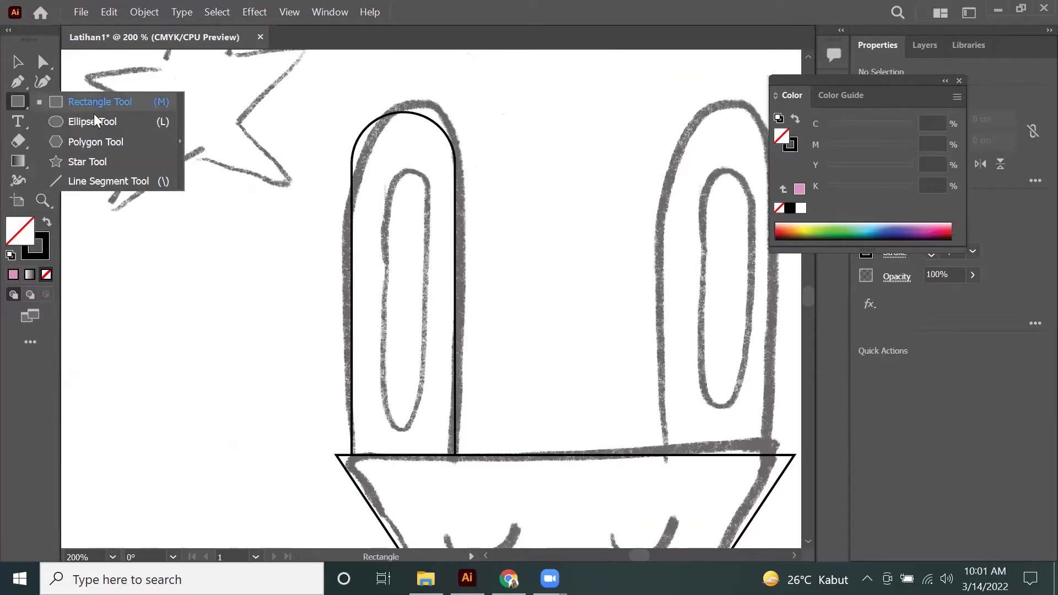
click(103, 101)
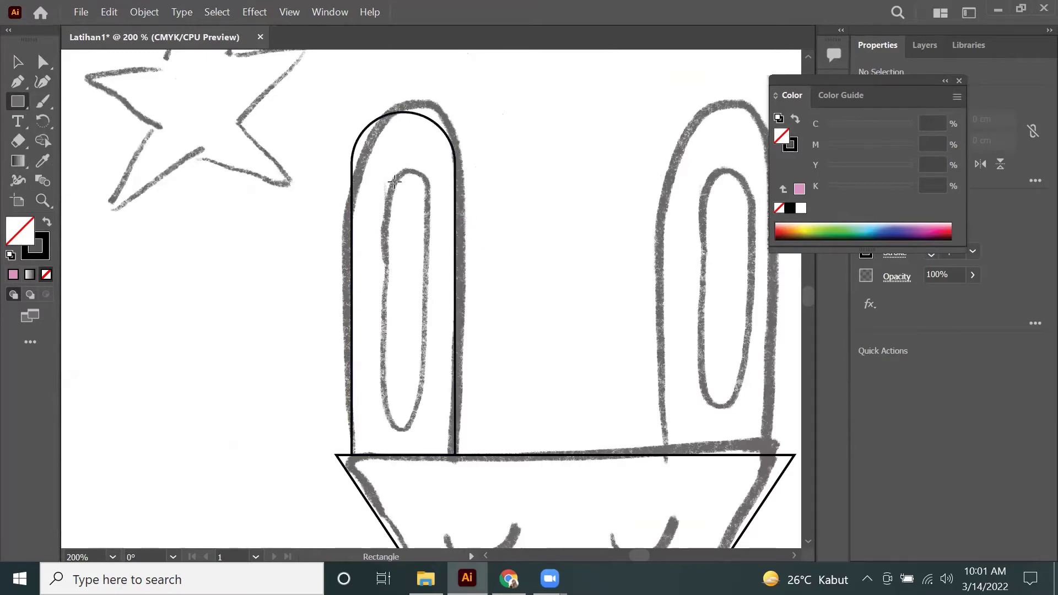
drag(385, 171, 423, 425)
click(43, 62)
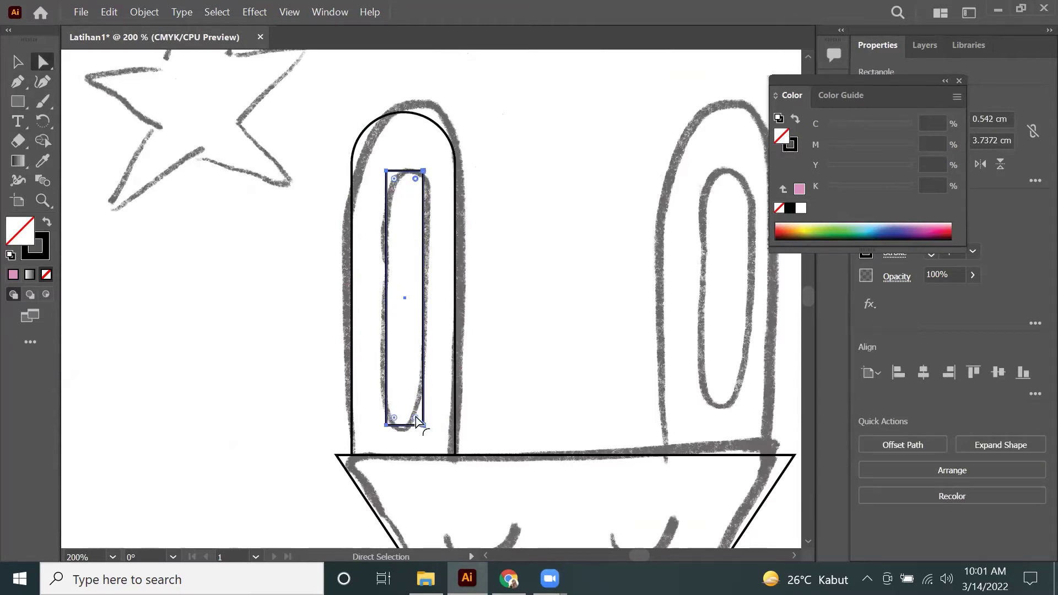
click(434, 167)
click(417, 174)
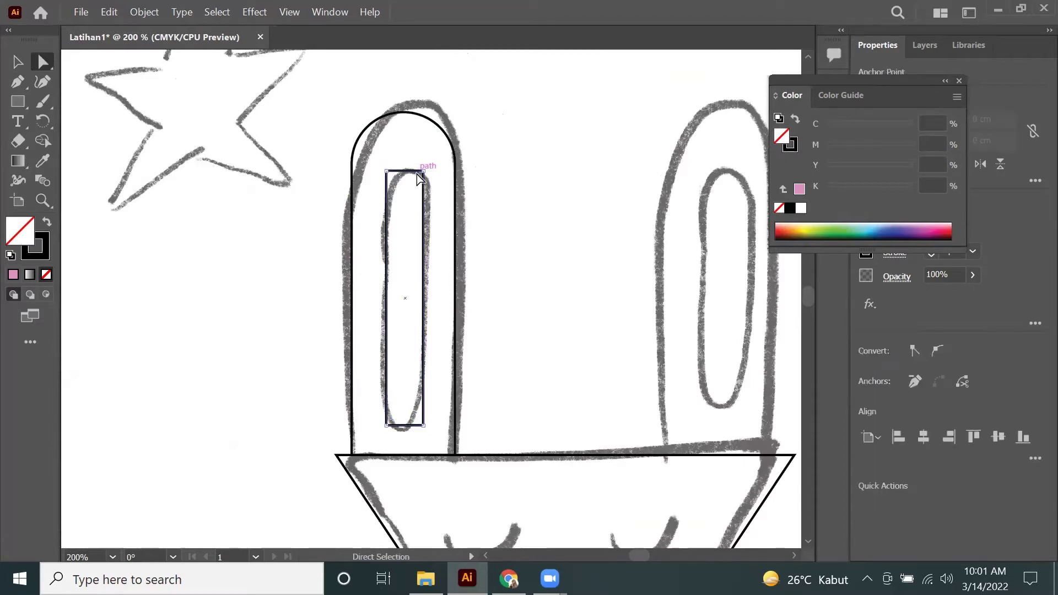
click(78, 94)
Step: Round the narrow rectangle's corners fully into a pill shape
click(26, 59)
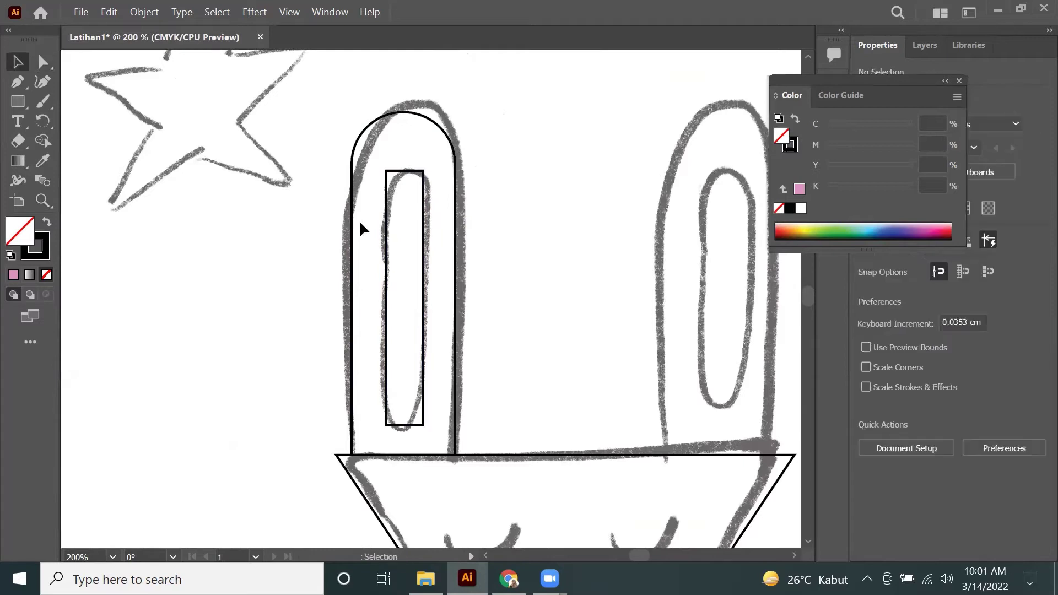
click(421, 236)
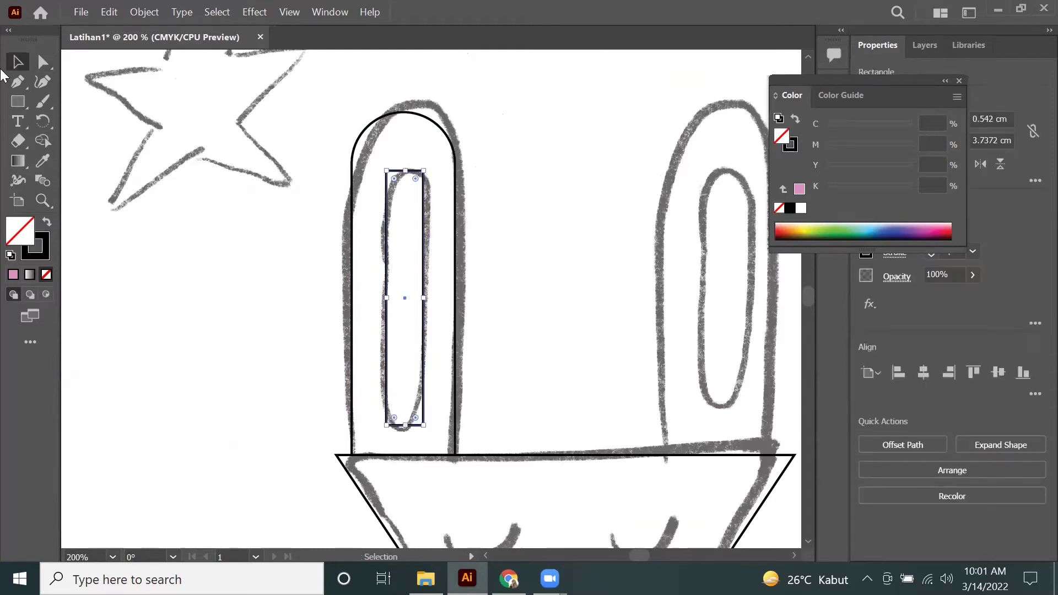
click(39, 65)
drag(416, 178, 403, 207)
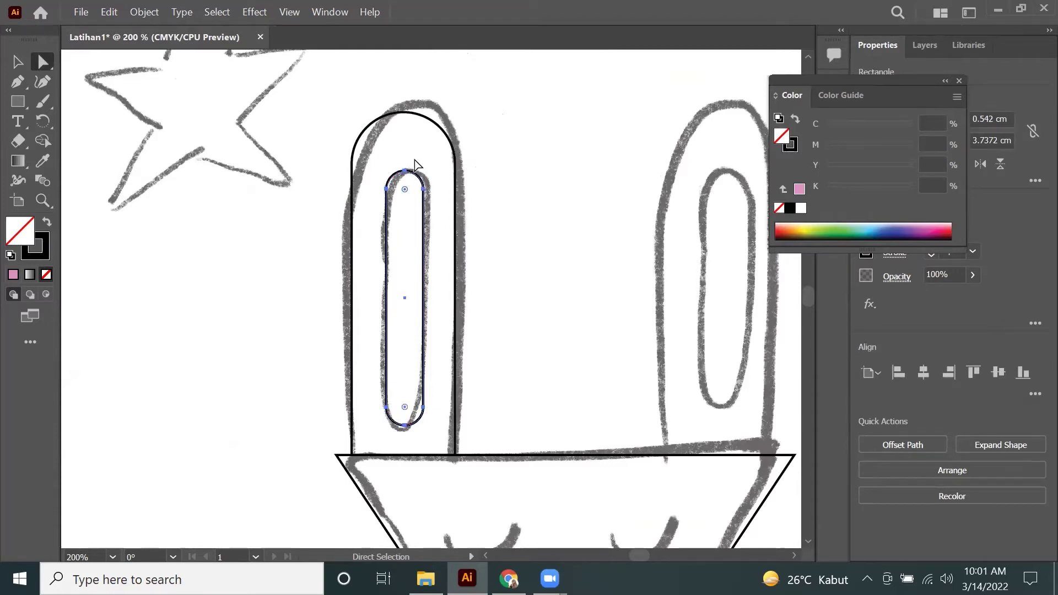
click(415, 114)
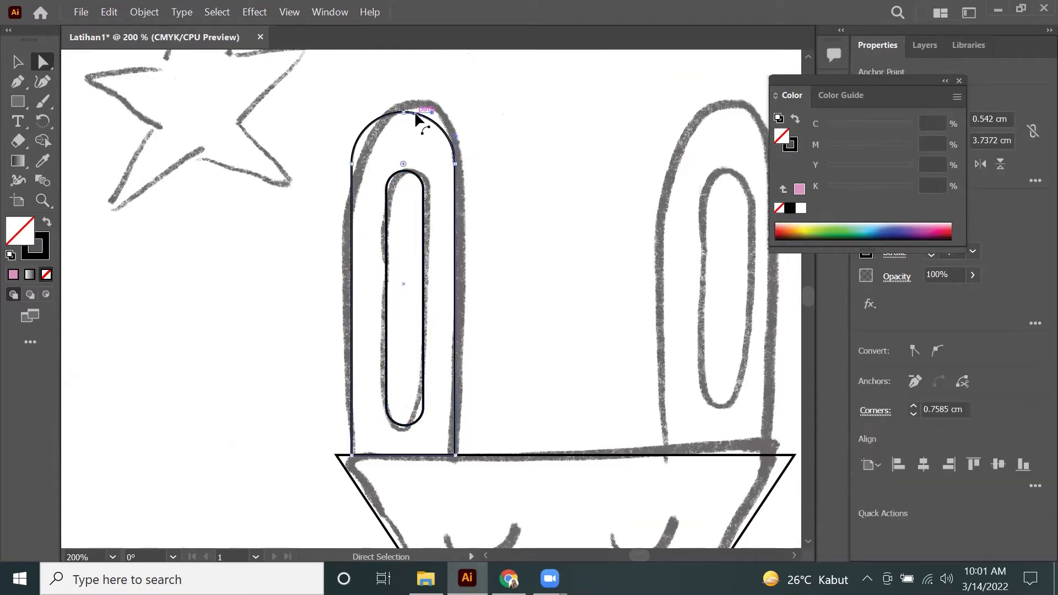
key(v)
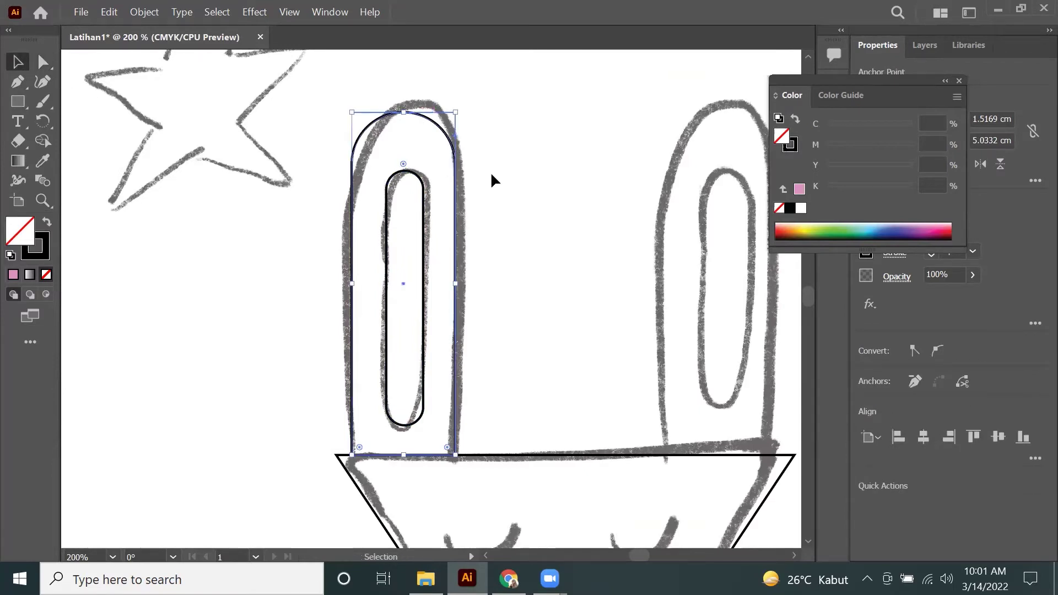
double_click(422, 175)
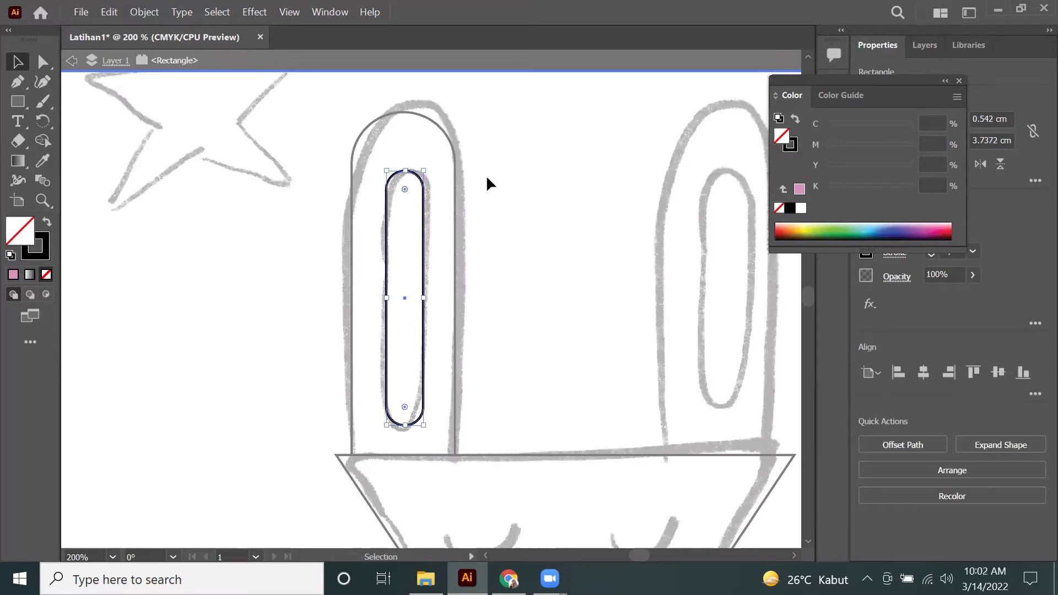
double_click(332, 124)
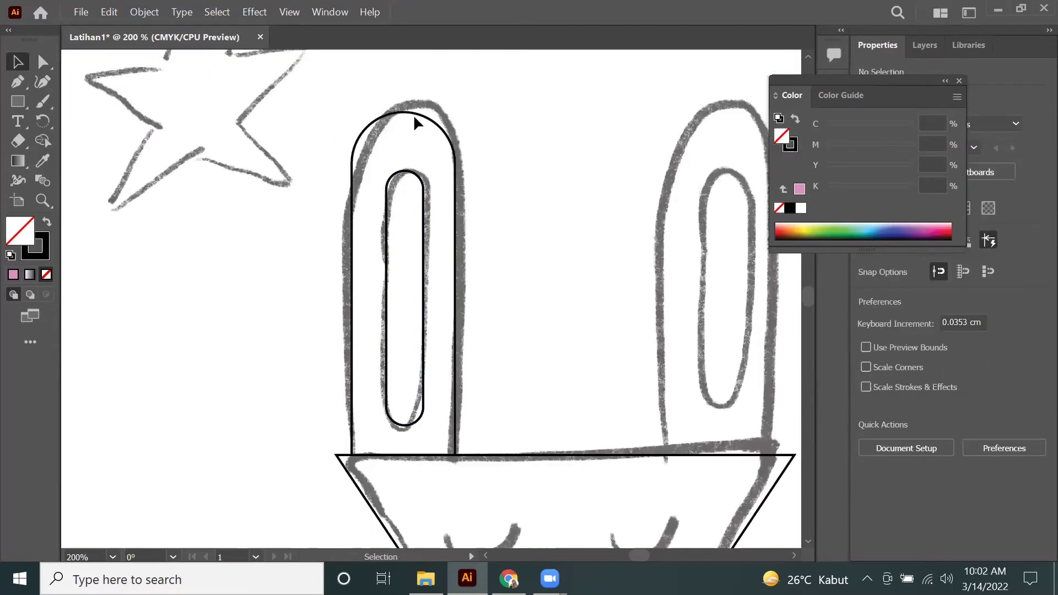
click(418, 116)
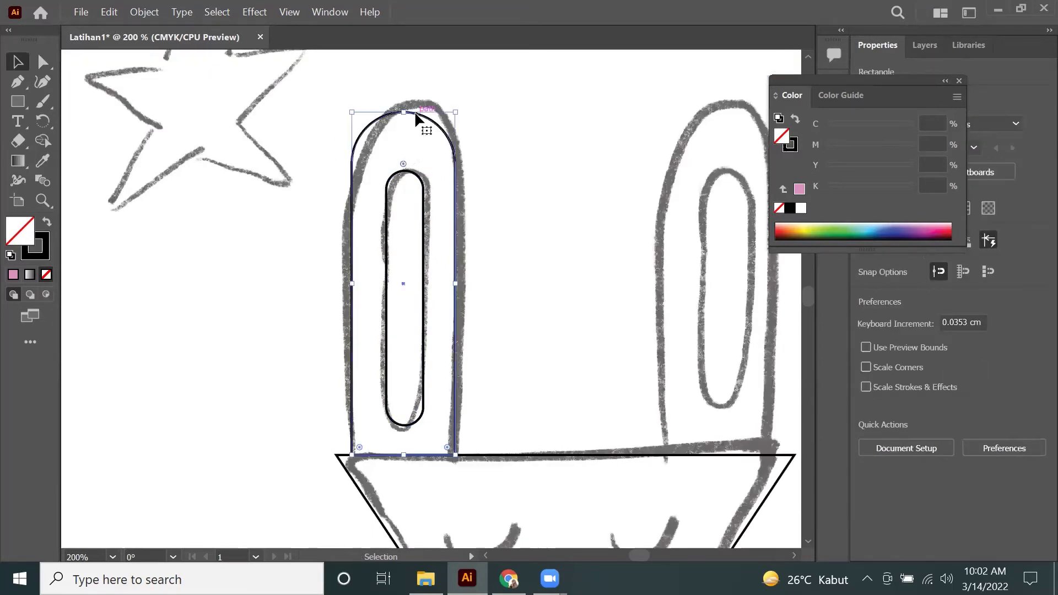
shift+click(412, 174)
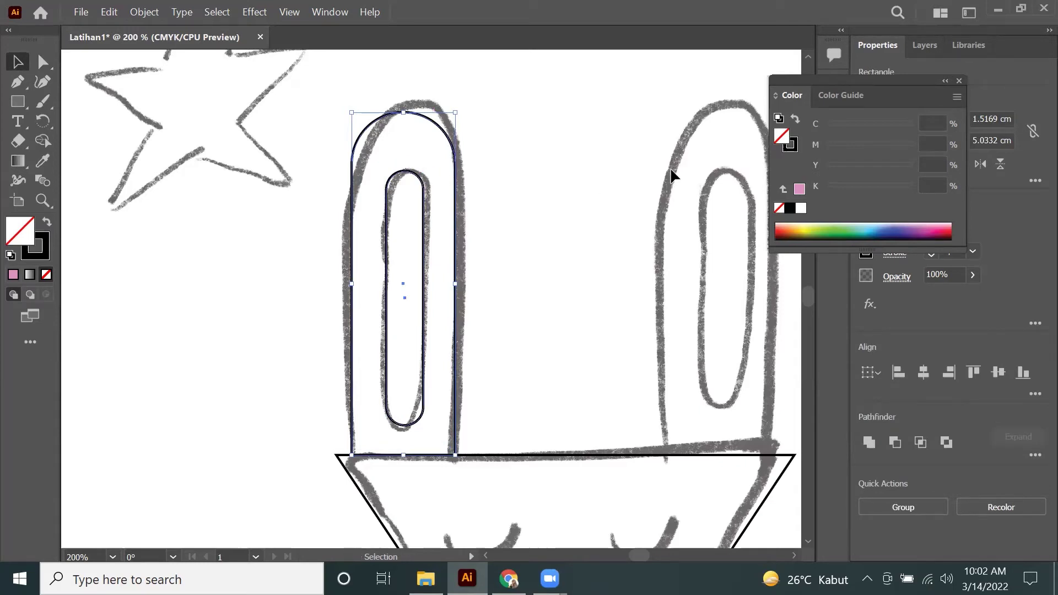
key(a)
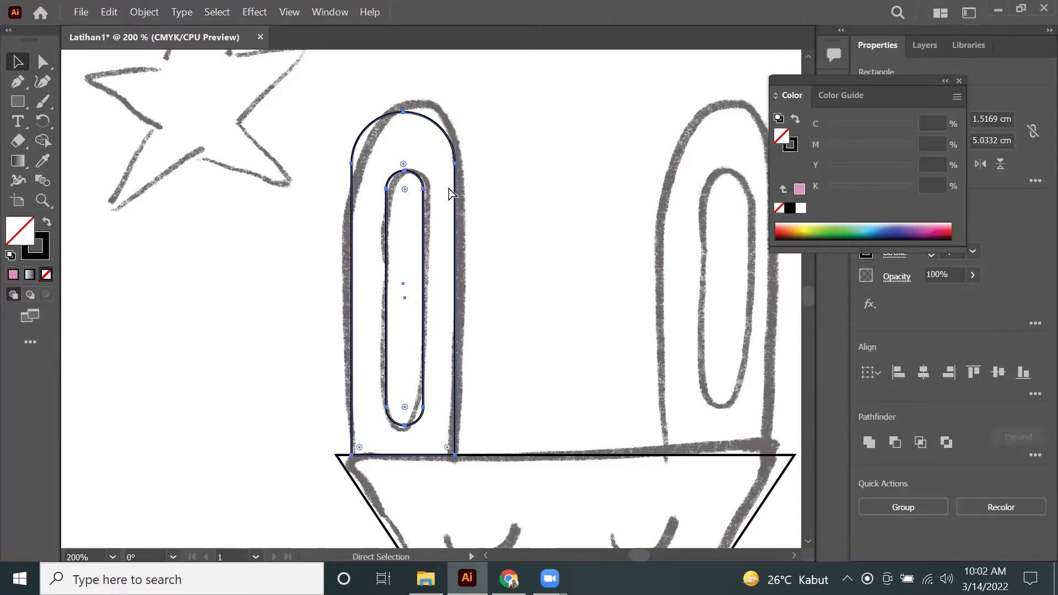
key(ctrl+v)
key(v)
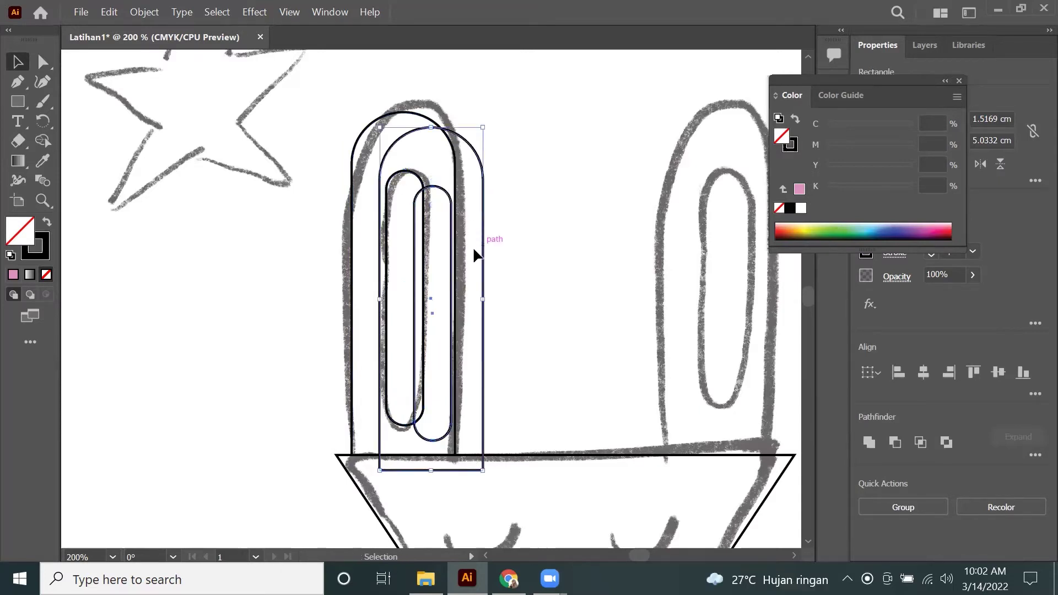
key(ctrl+z)
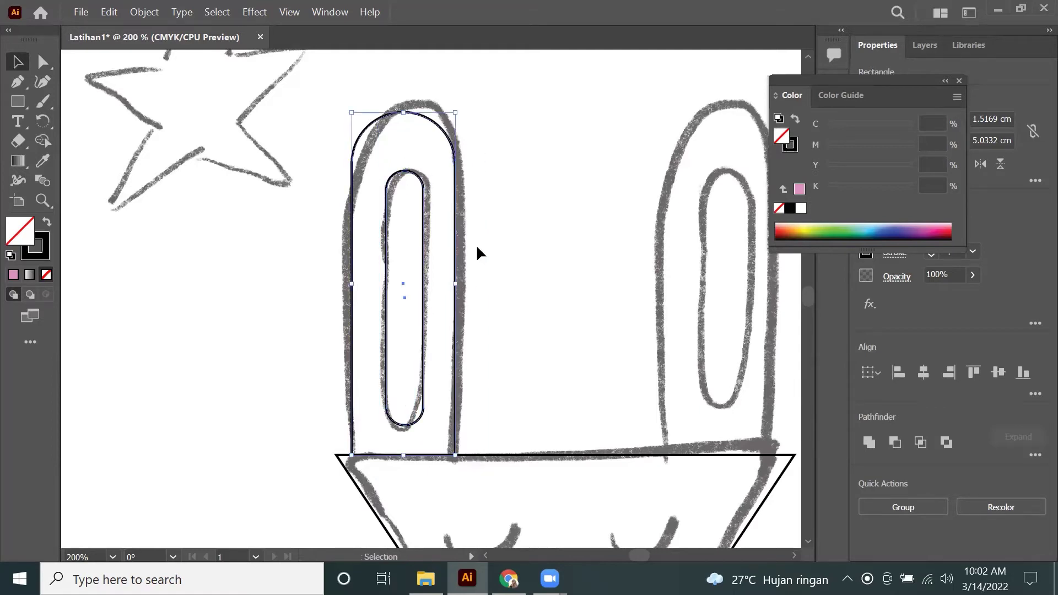
key(a)
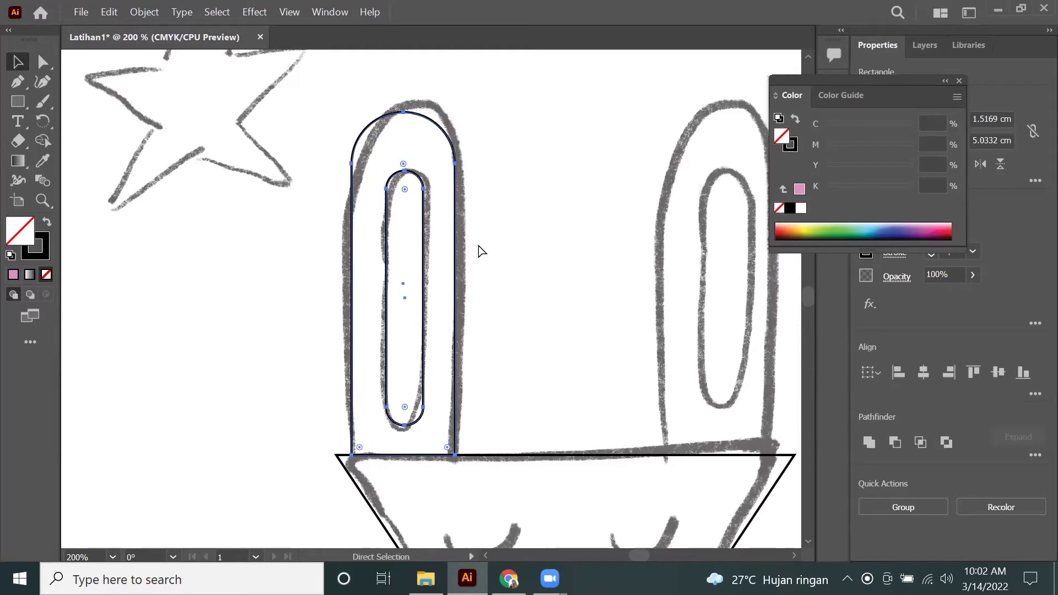
key(ctrl)
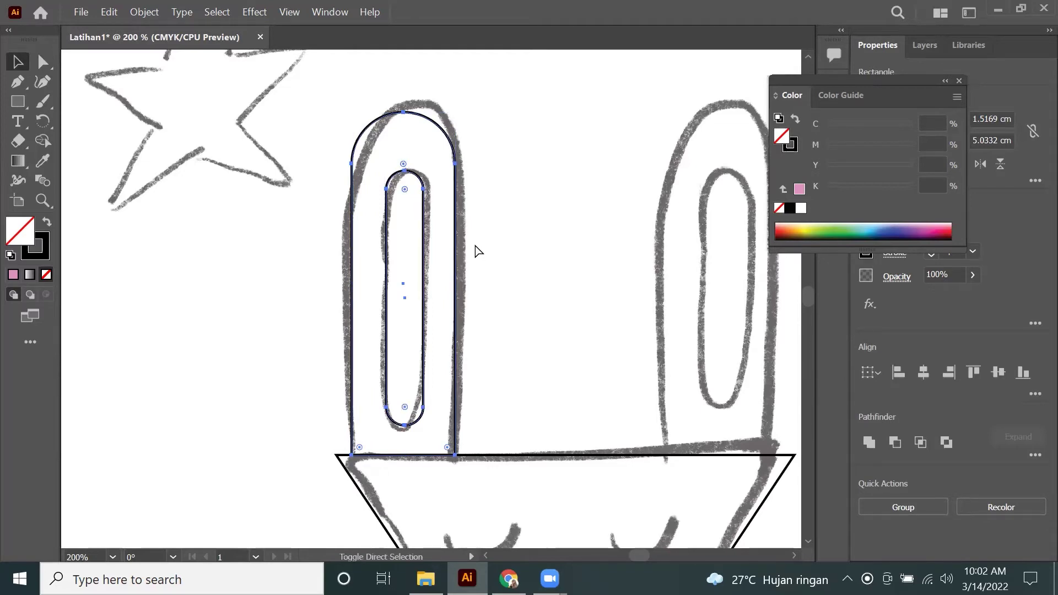
click(449, 243)
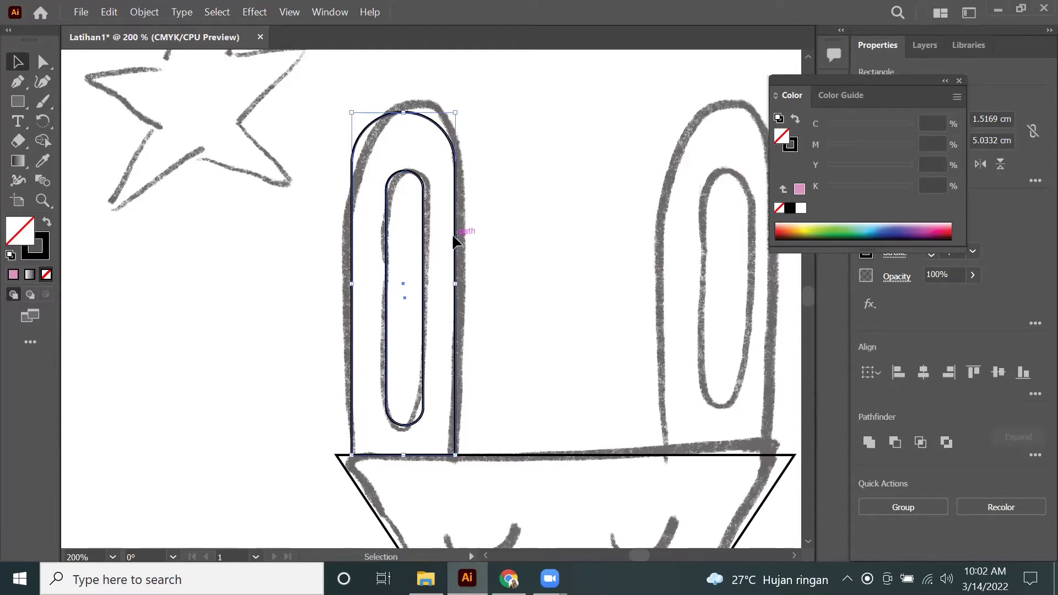
Step: Duplicate both left-ear outlines rightward onto the right ear, after undoing a misplaced copy
drag(452, 236, 771, 232)
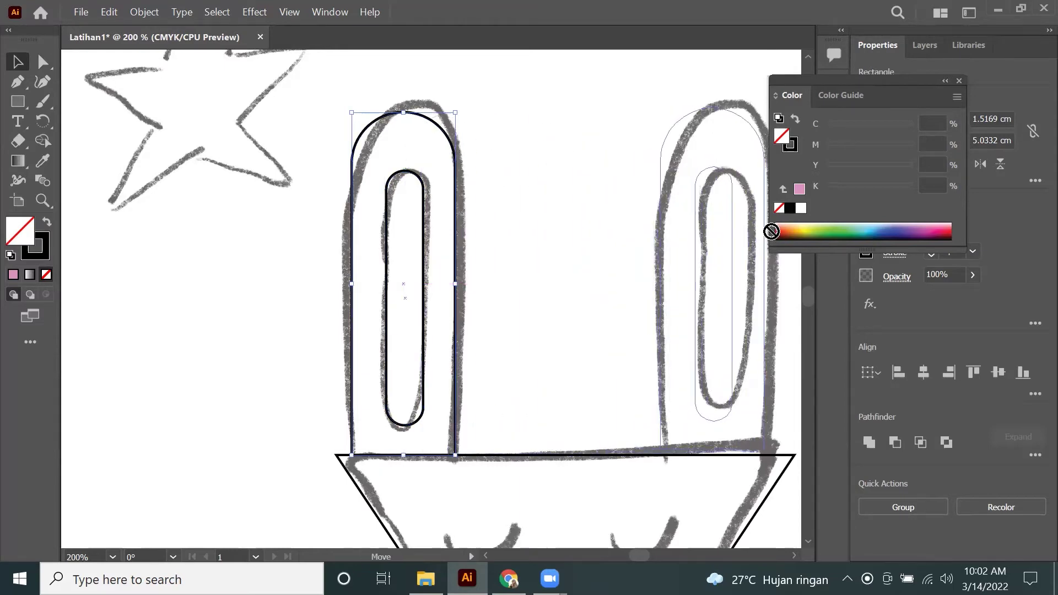
mouse_move(771, 231)
mouse_down()
mouse_move(775, 191)
mouse_move(704, 234)
mouse_up()
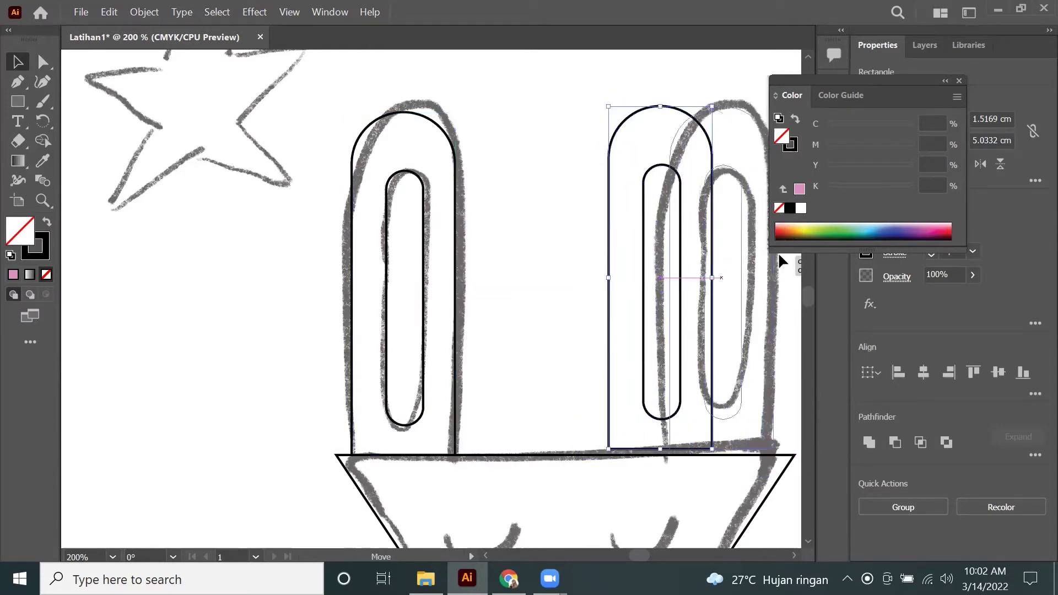
key(ctrl+z)
key(ctrl+z)
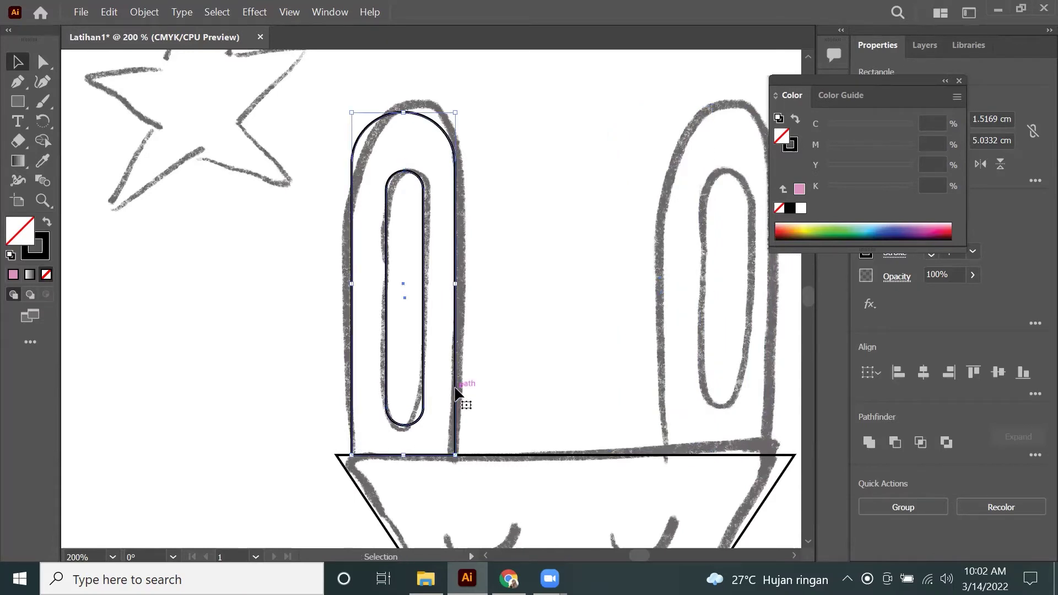
mouse_move(455, 392)
mouse_down()
mouse_move(801, 424)
mouse_move(630, 430)
mouse_up()
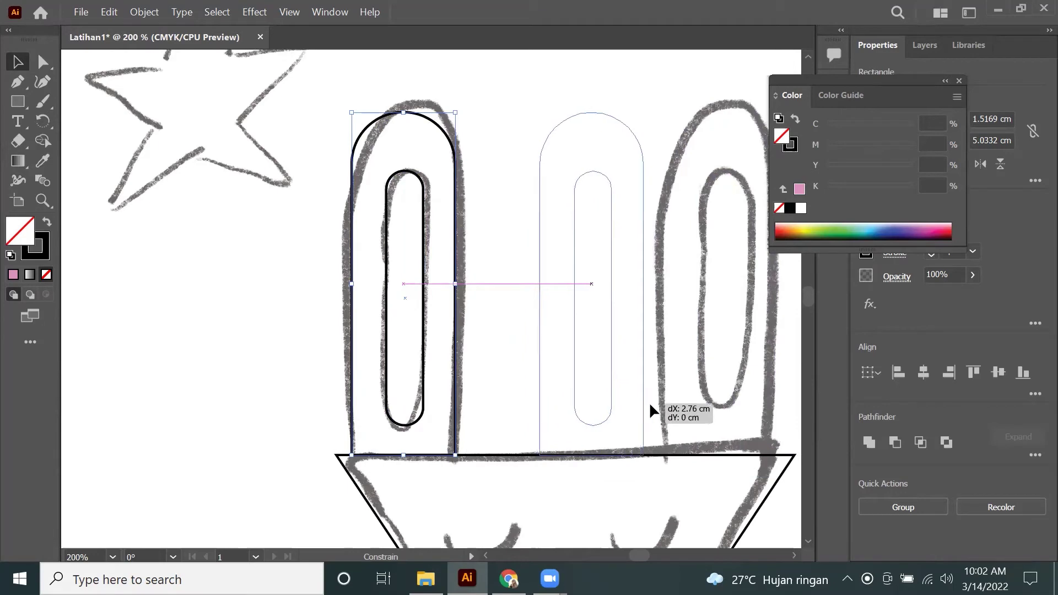
drag(630, 429, 795, 424)
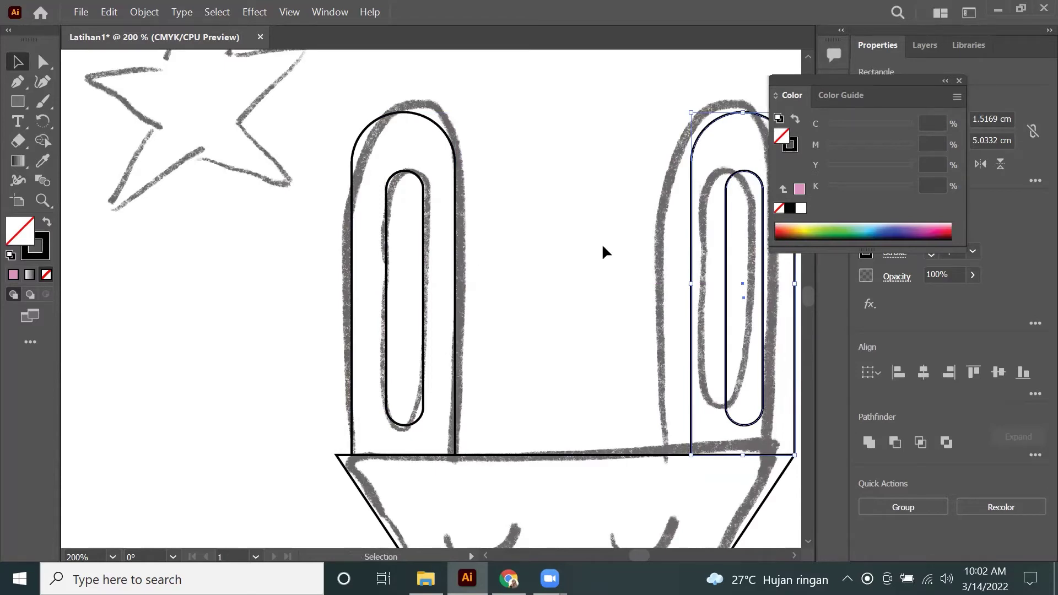
key(z)
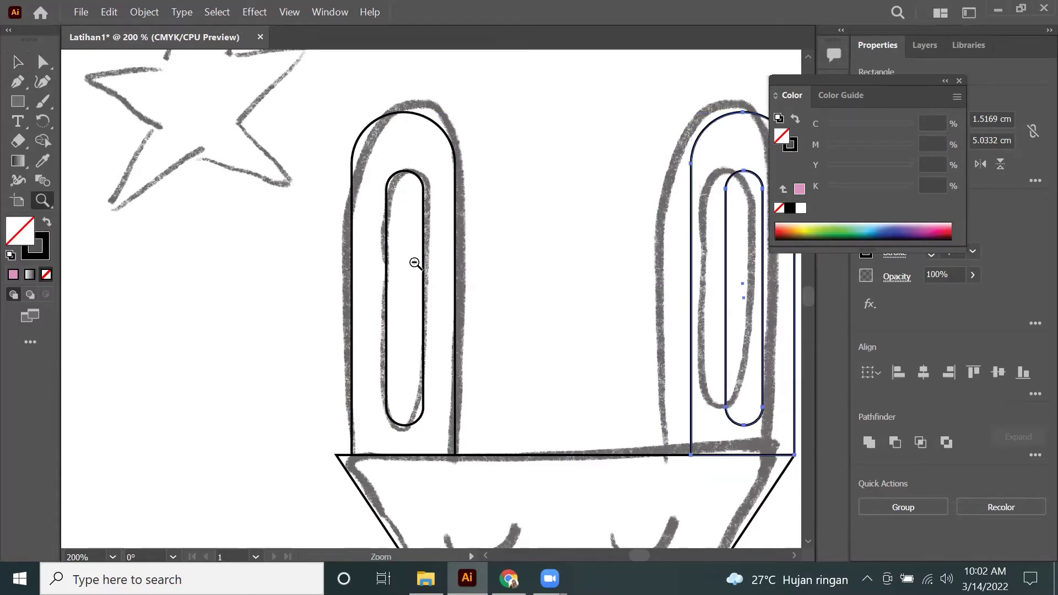
Step: Zoom in on the face and scale a copy of the head triangle down onto the nose
alt+click(416, 263)
alt+click(461, 330)
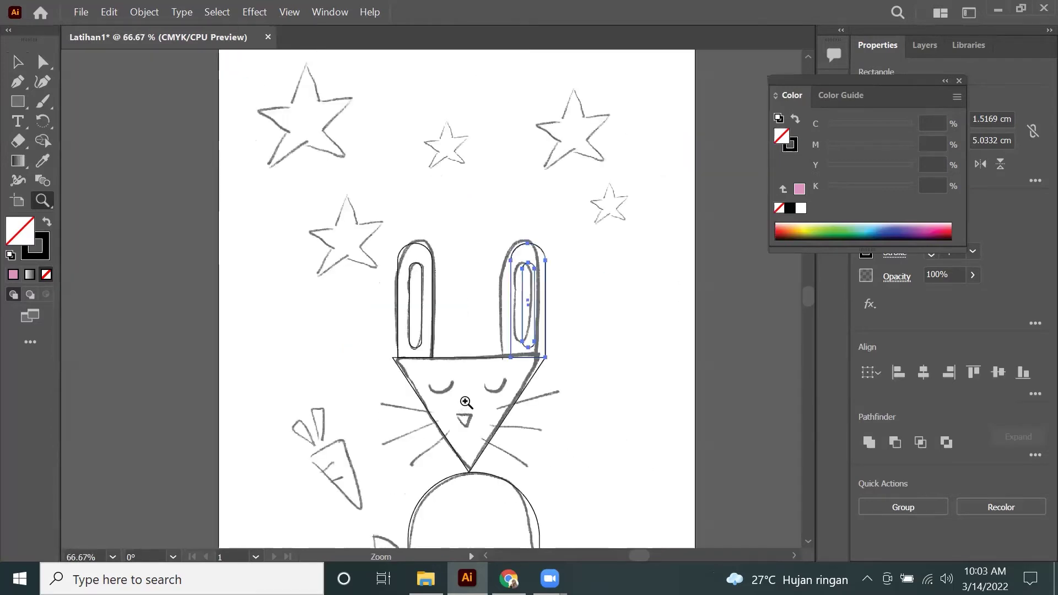
click(475, 394)
click(415, 302)
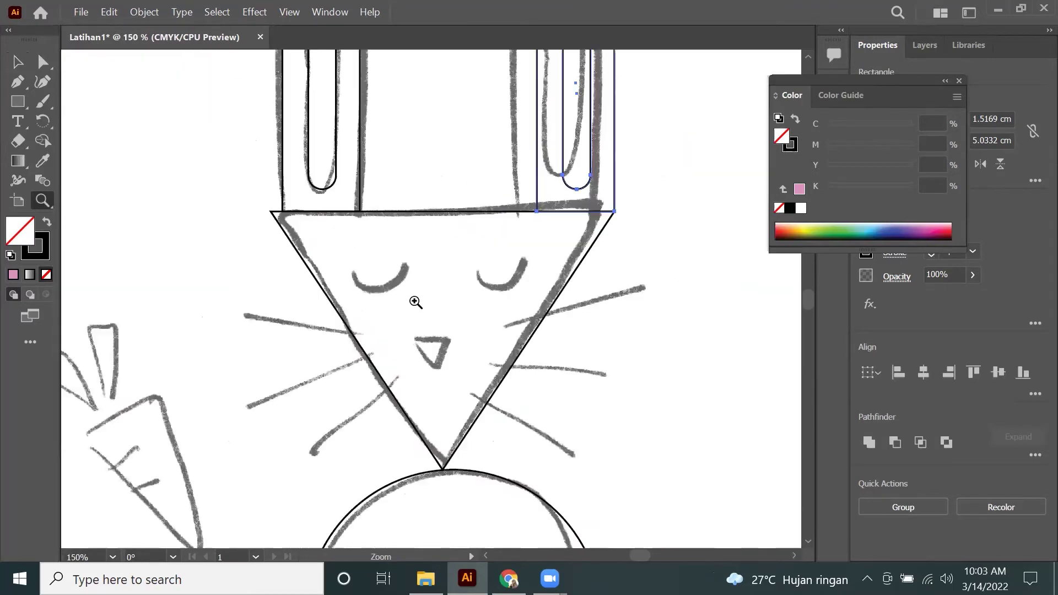
click(430, 289)
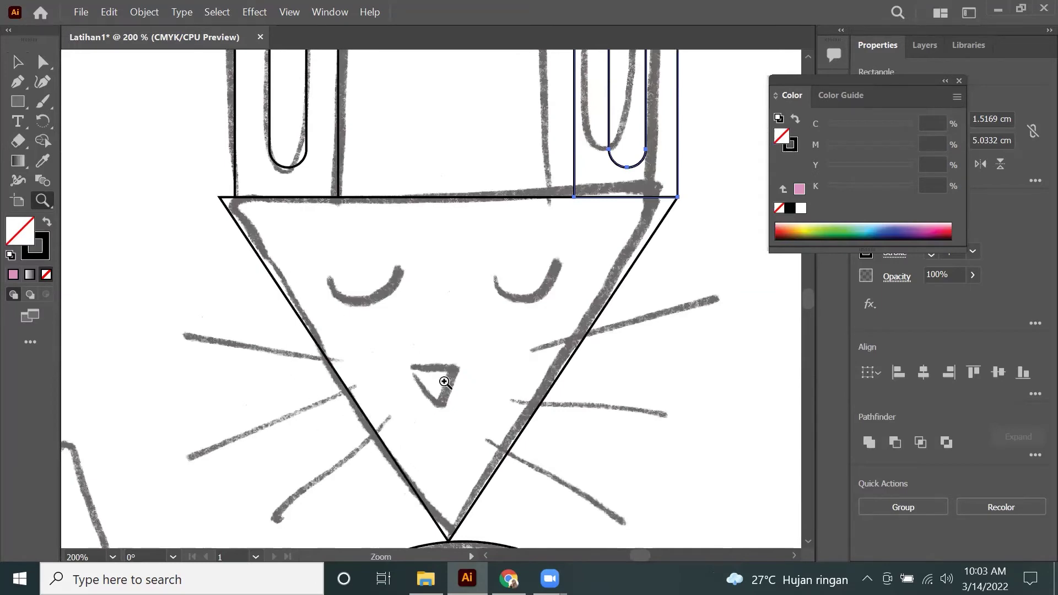
click(16, 61)
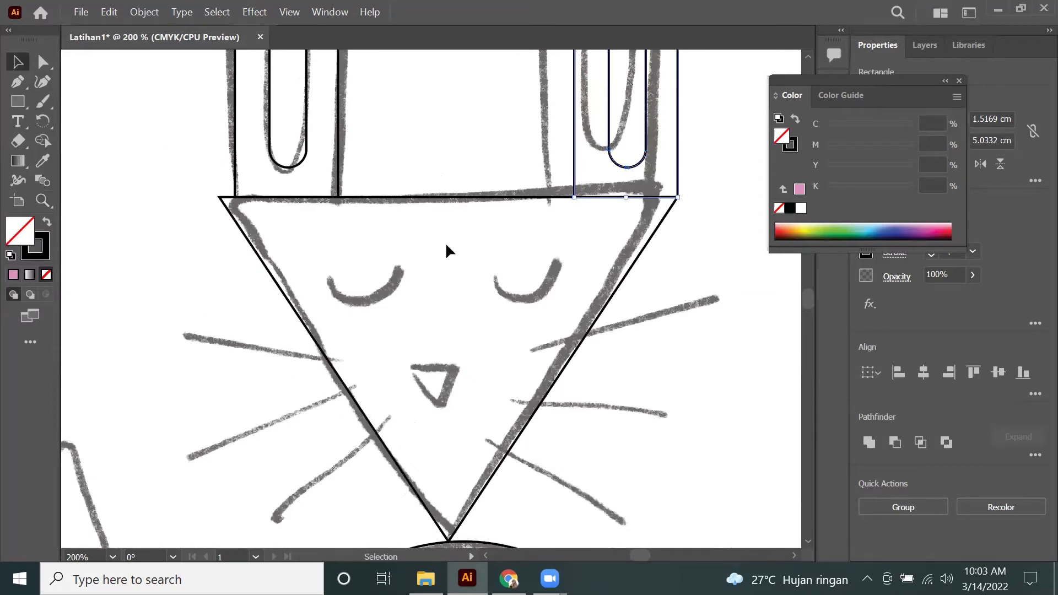
click(494, 201)
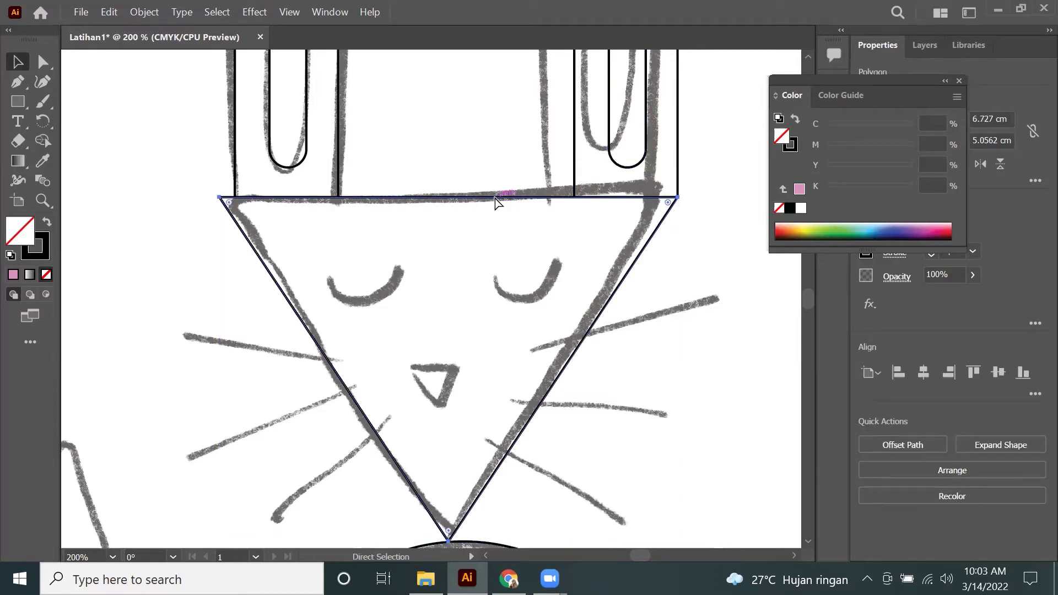
drag(495, 201, 476, 131)
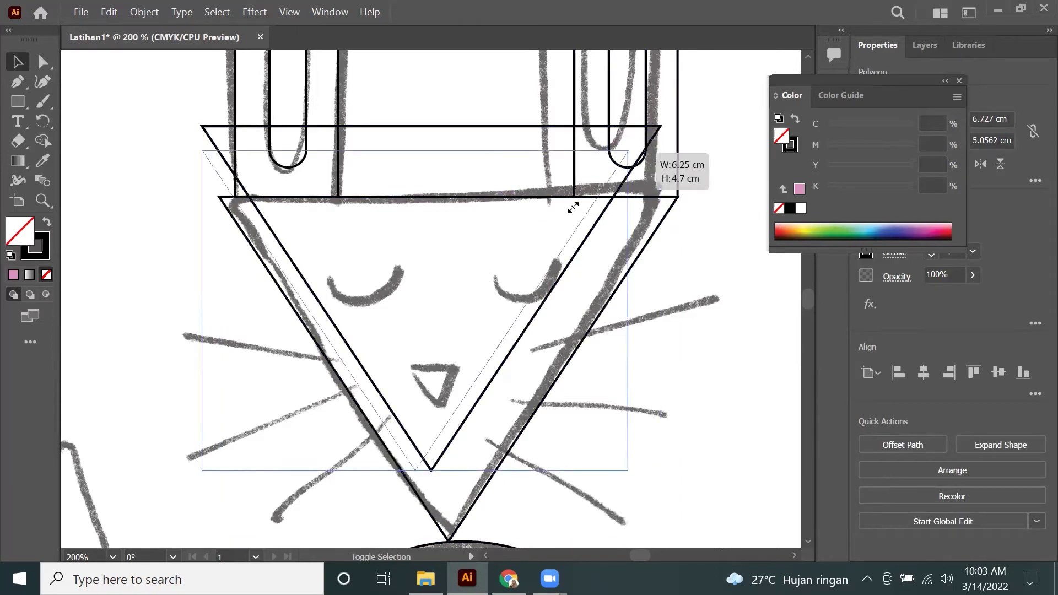
mouse_move(661, 126)
mouse_down()
mouse_move(256, 429)
mouse_move(448, 366)
mouse_up()
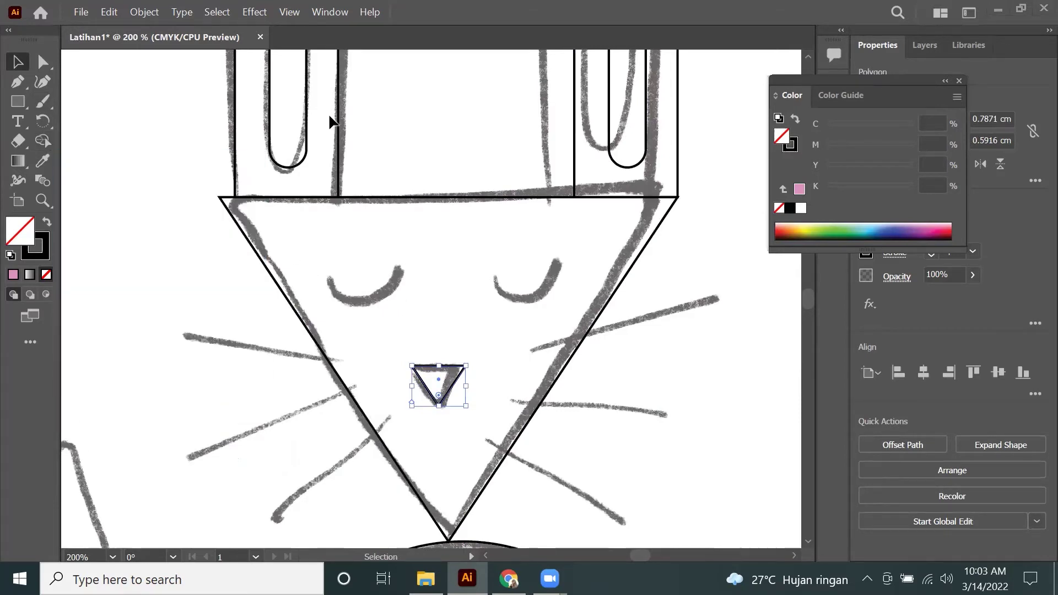
Step: Find the Arc Tool by searching 'arc' and draw an arc at the left eye
click(881, 12)
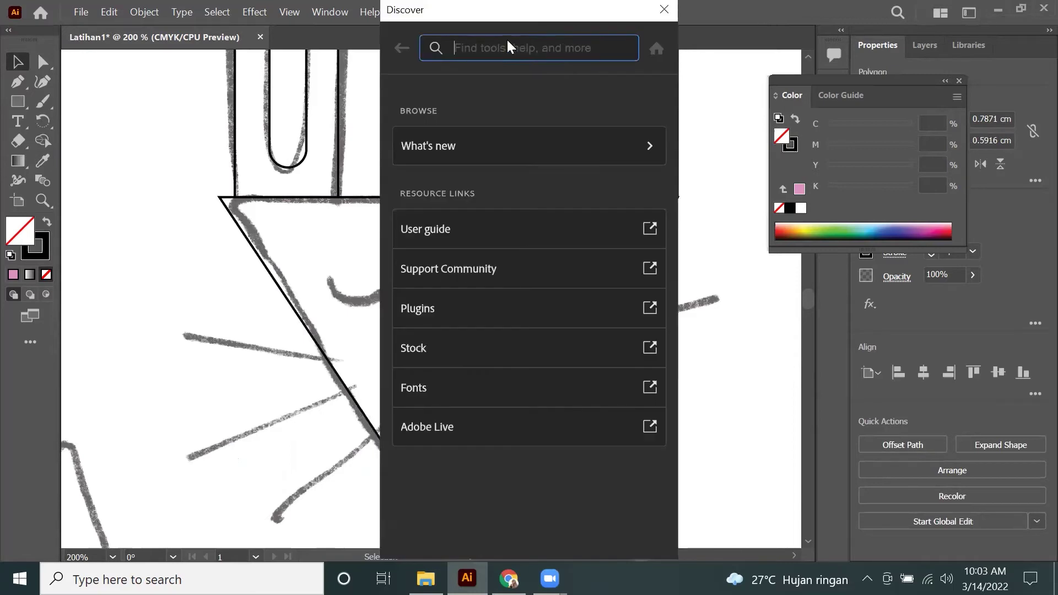
text(arc)
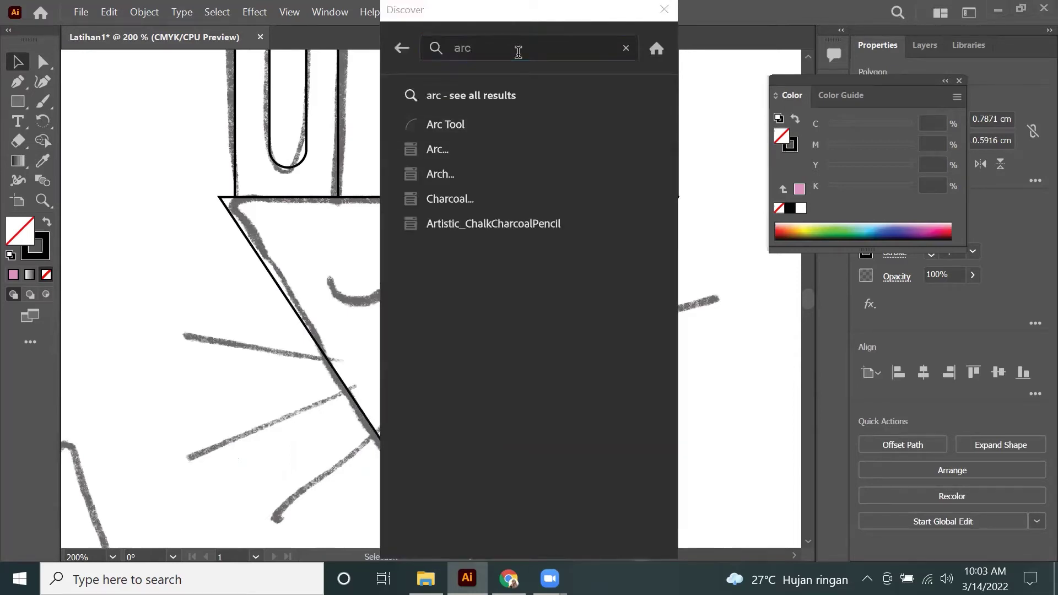
click(461, 127)
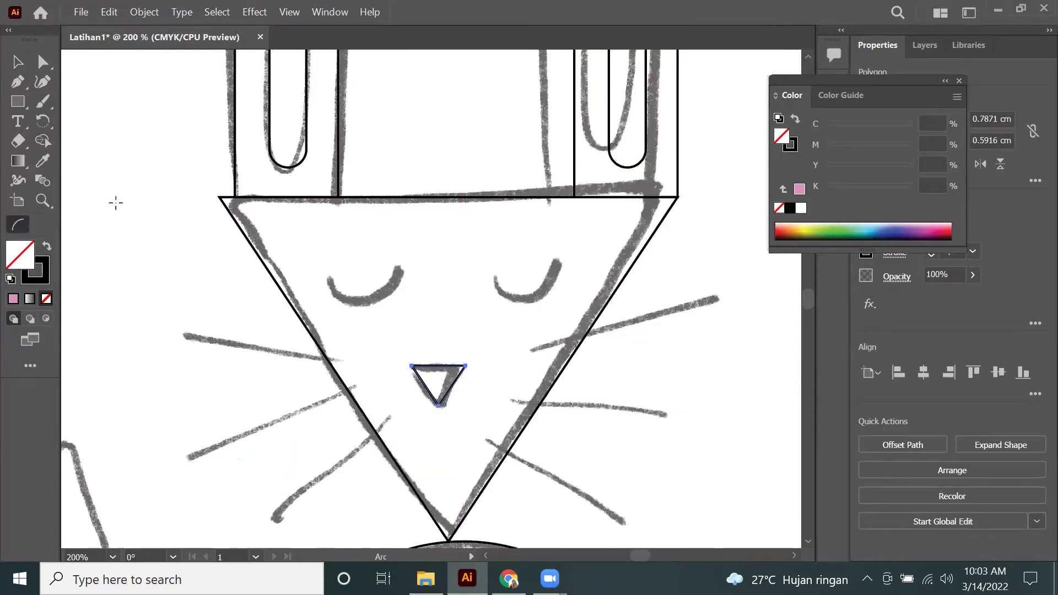
drag(327, 275, 390, 299)
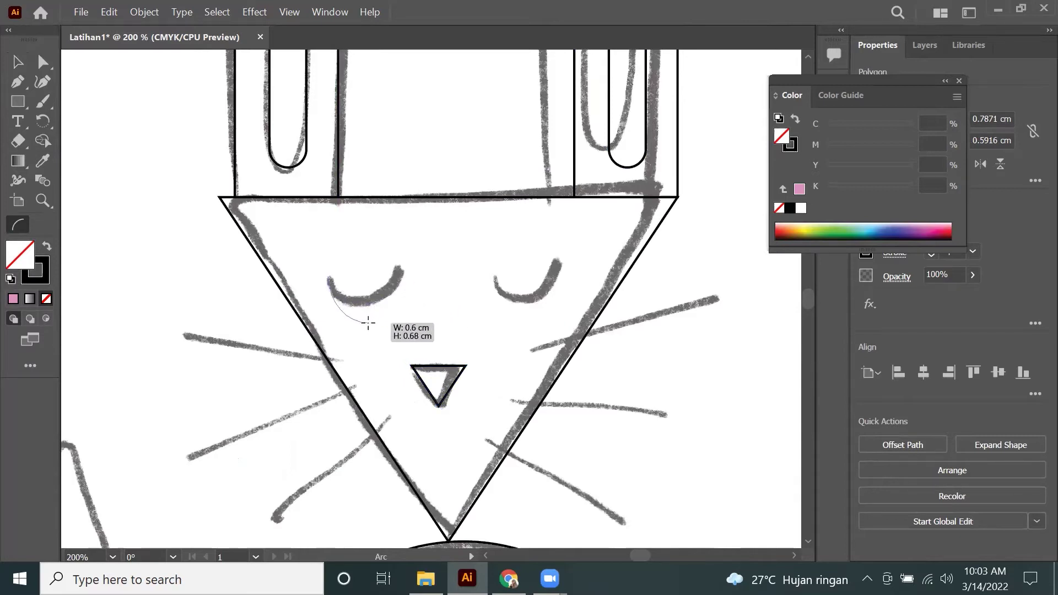
drag(391, 299, 373, 330)
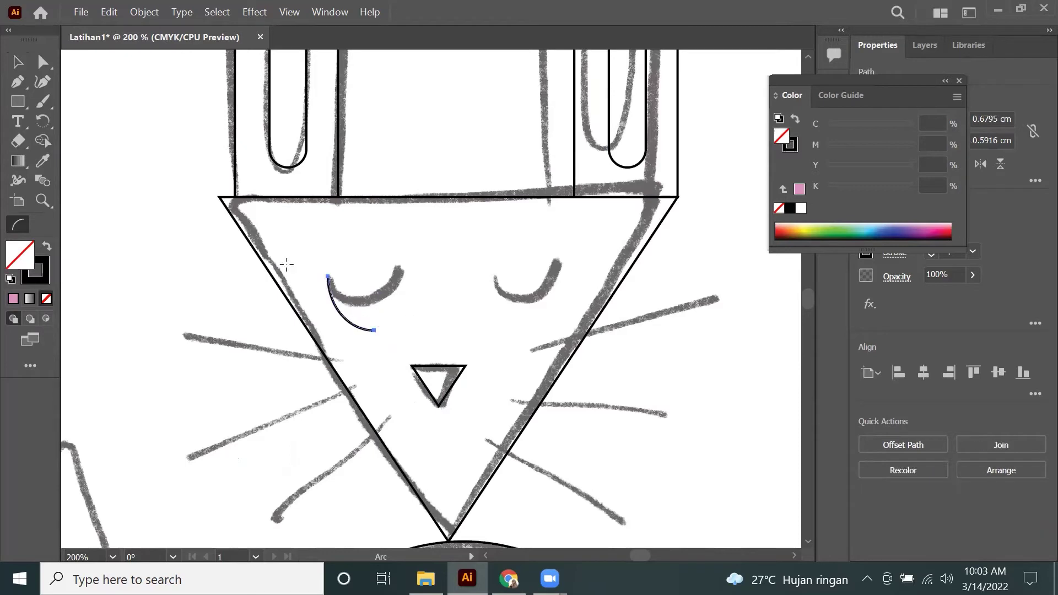
key(v)
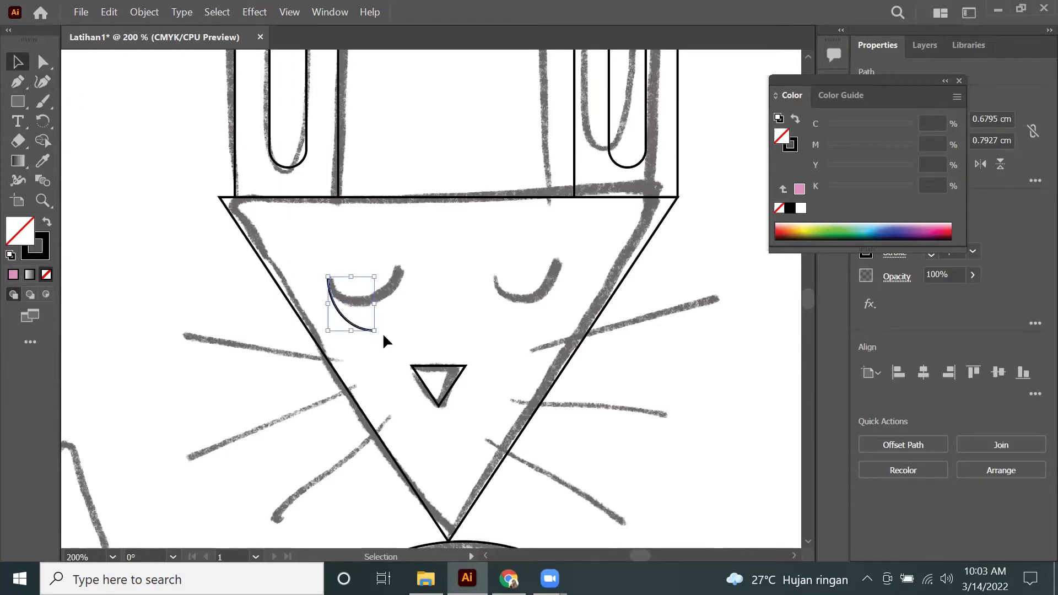
Step: Rotate, scale and position the arc to a 1.0887 × 0.2146 cm eye curve, then close the Color panel
drag(381, 333, 411, 300)
mouse_move(348, 319)
mouse_down()
mouse_move(362, 299)
mouse_move(368, 323)
mouse_up()
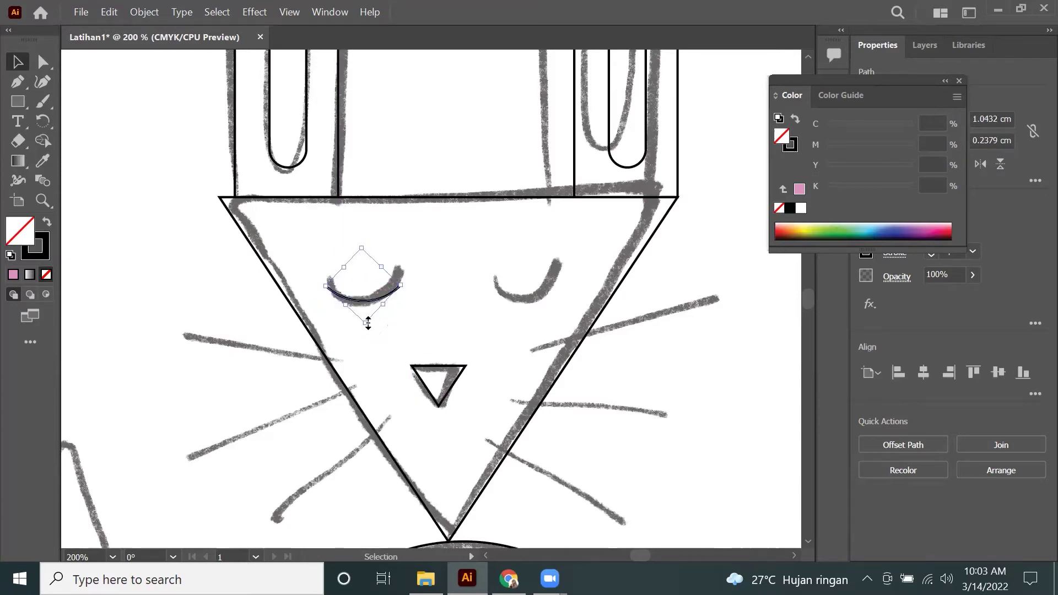
mouse_move(400, 285)
mouse_down()
mouse_move(384, 297)
mouse_move(411, 271)
mouse_up()
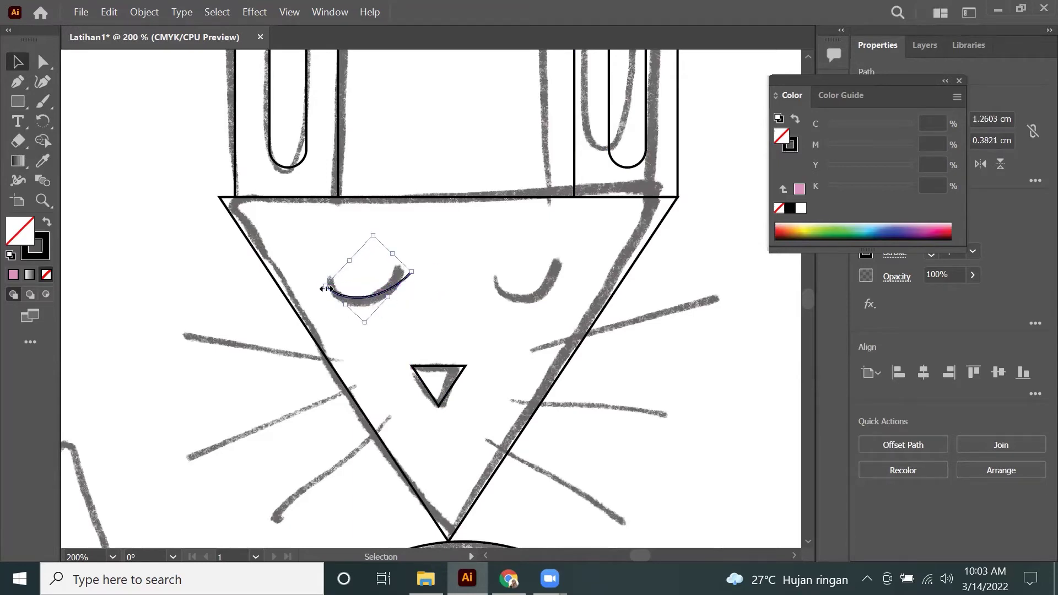
click(408, 260)
click(401, 282)
drag(405, 264, 406, 273)
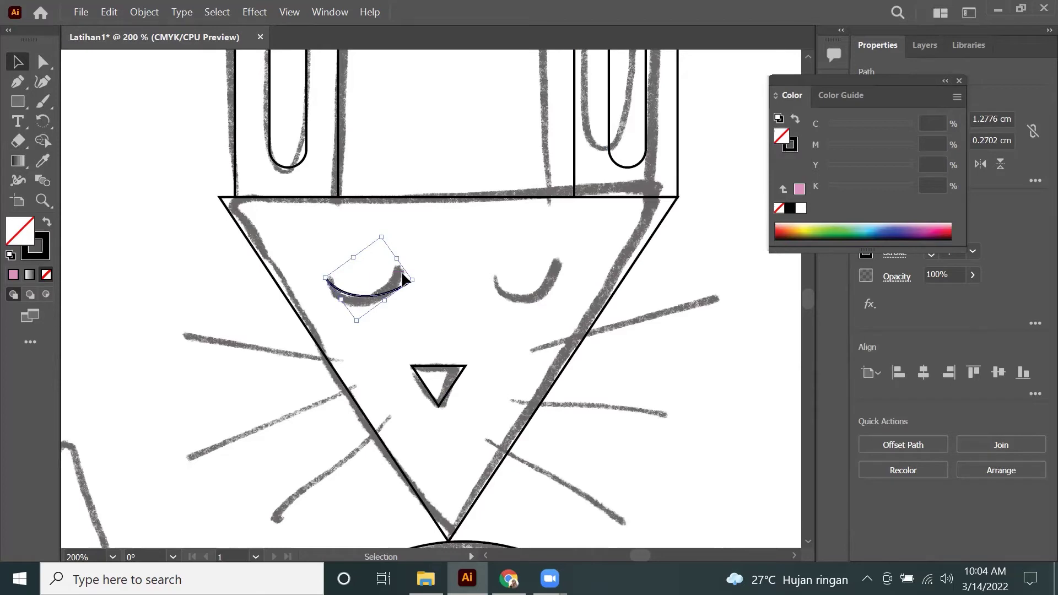
drag(412, 280, 399, 279)
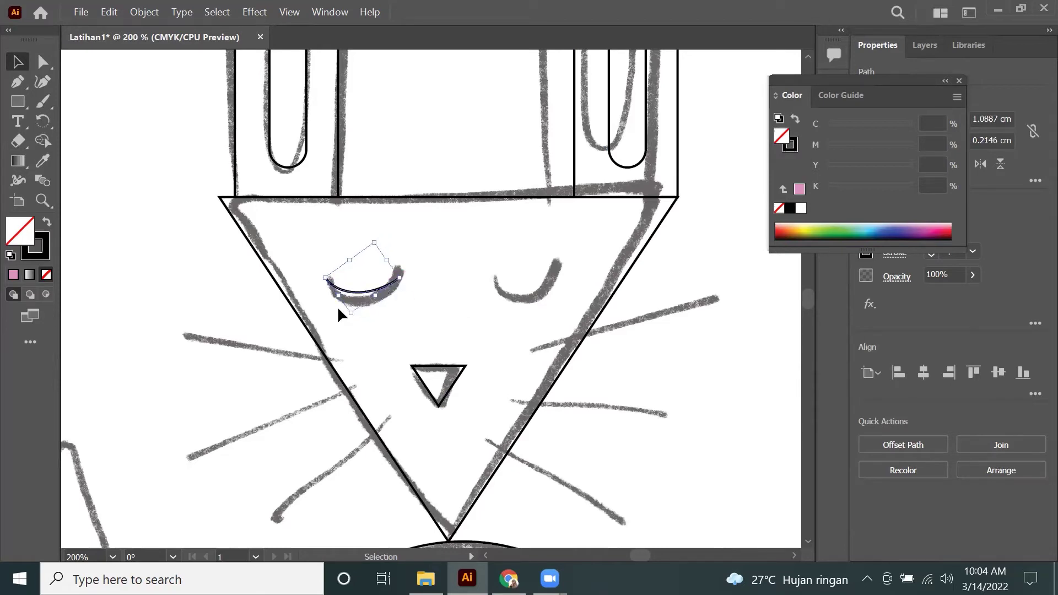
click(43, 62)
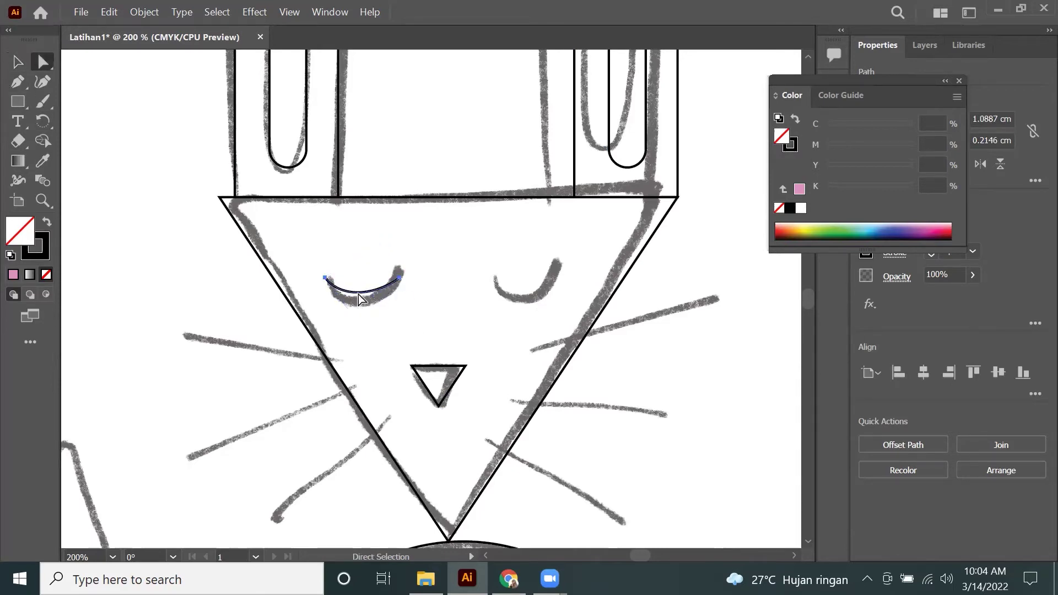
drag(358, 296, 364, 303)
click(959, 80)
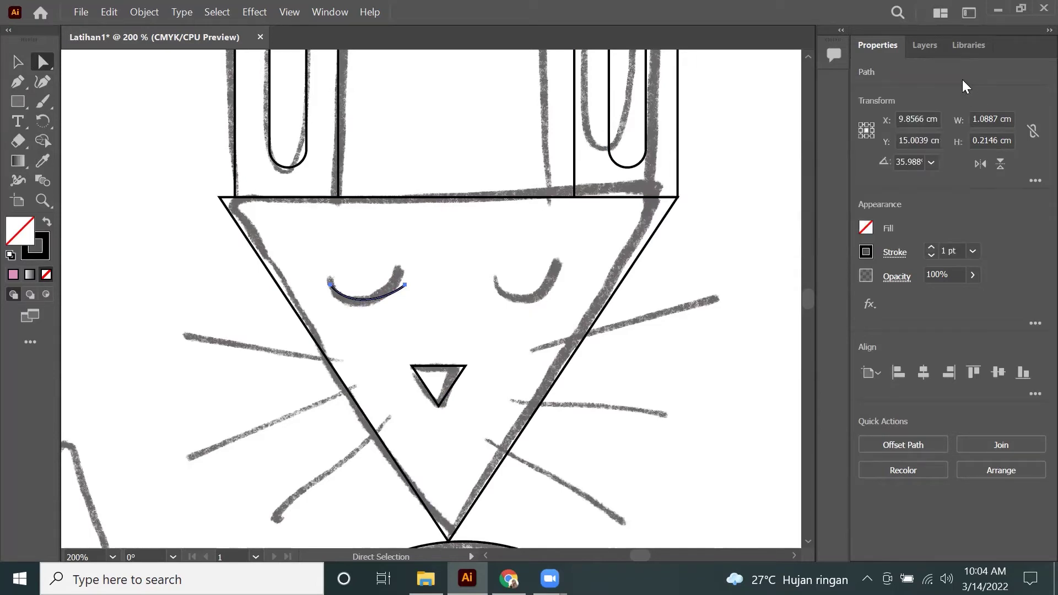
Step: Give the eye curve a 5 pt stroke and place a copy over the right eye
click(973, 251)
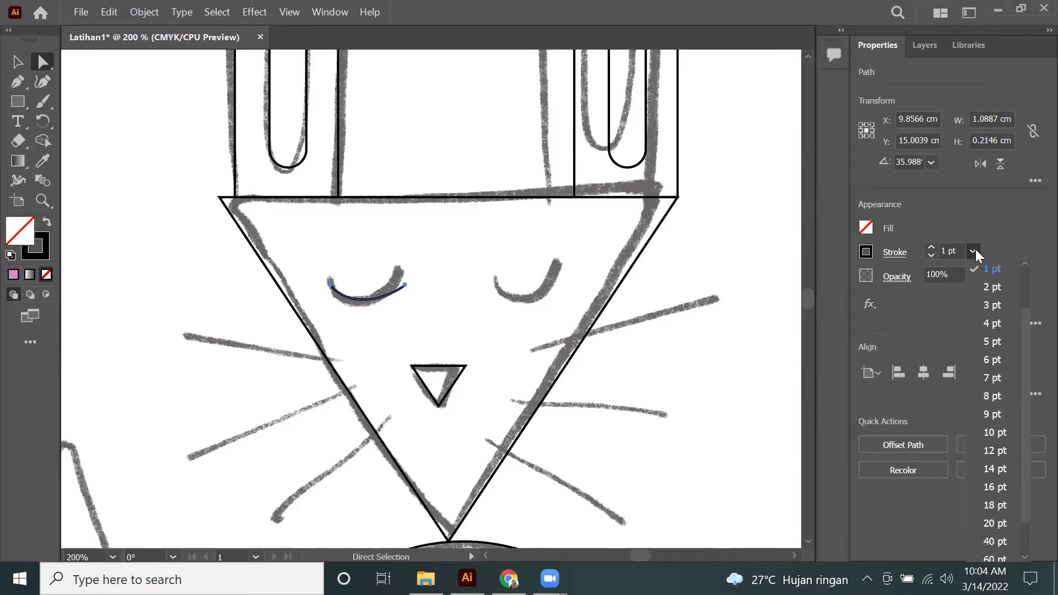
click(997, 343)
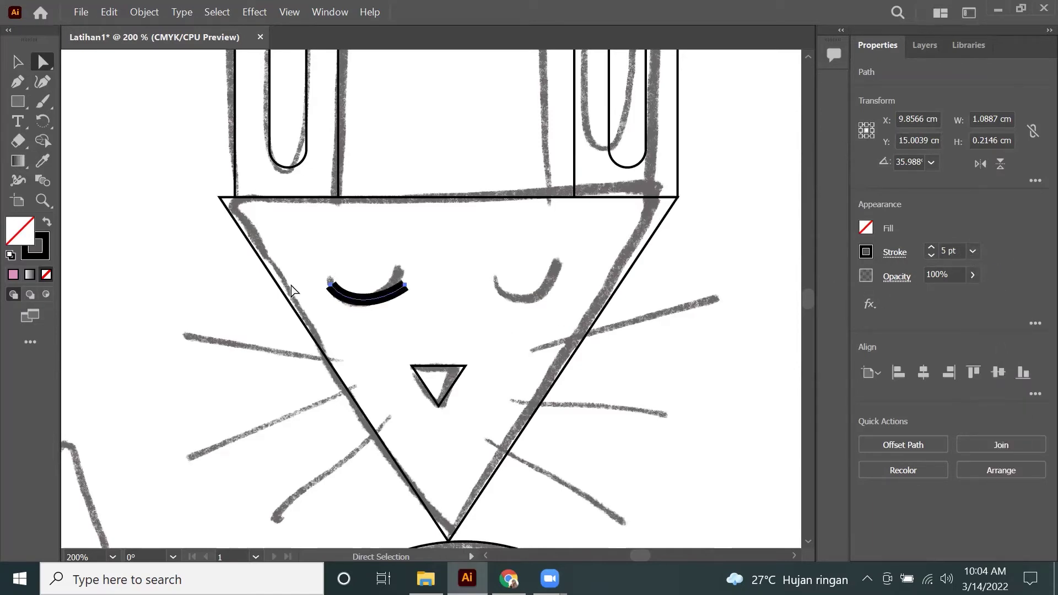
drag(388, 298, 550, 289)
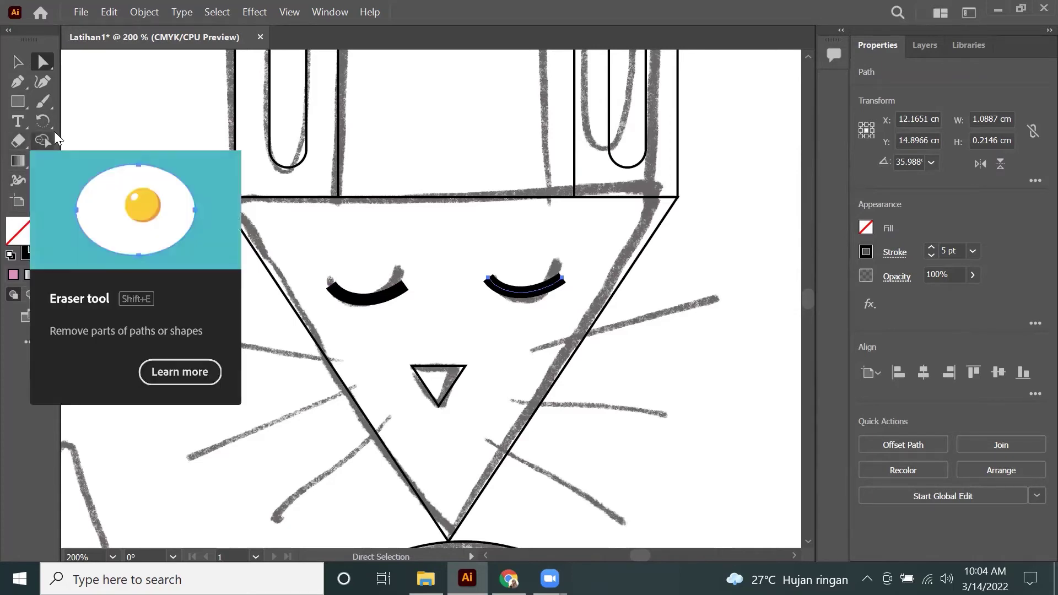
Step: Draw six whisker lines with the Line Segment Tool, three on each cheek
click(15, 102)
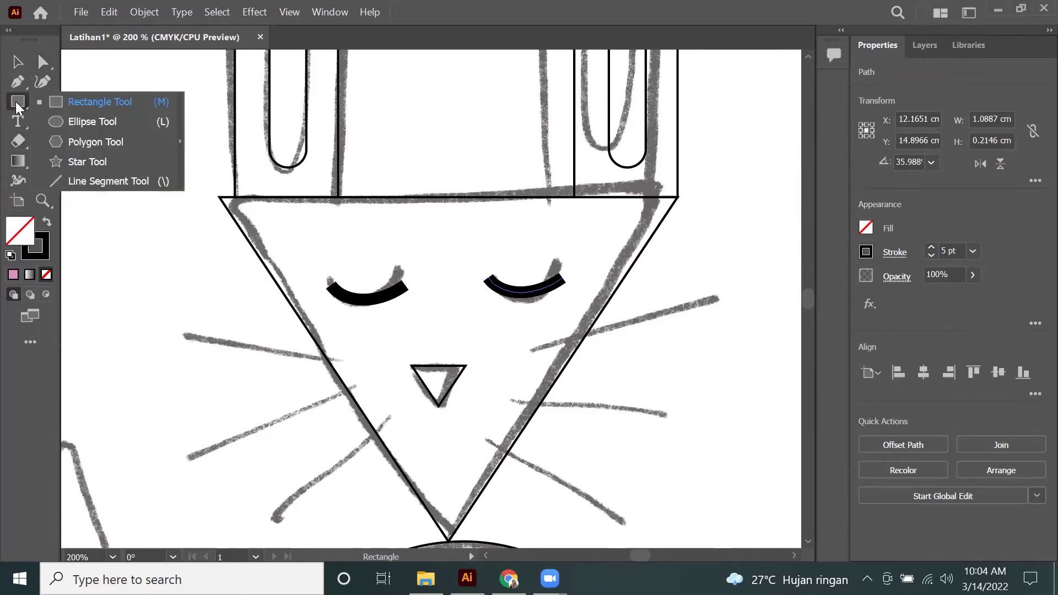
click(96, 181)
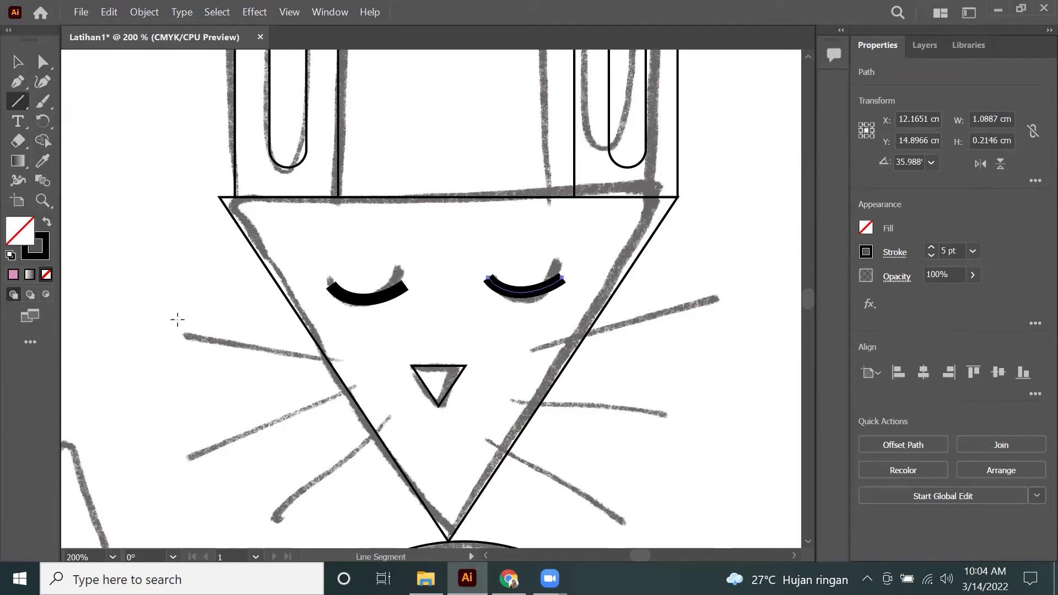
drag(191, 334, 353, 361)
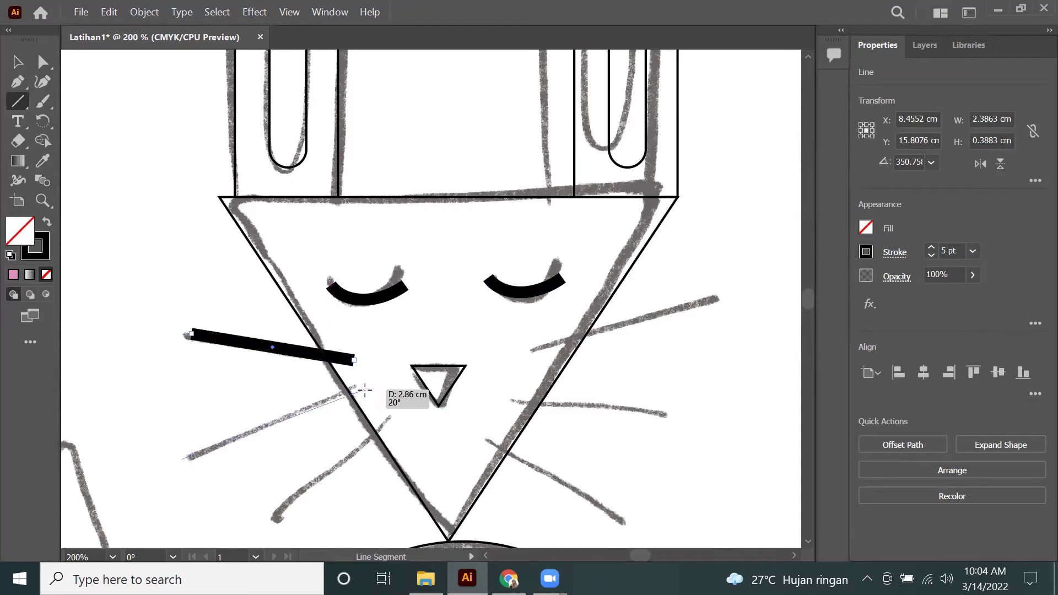
drag(355, 389, 182, 458)
drag(269, 516, 390, 418)
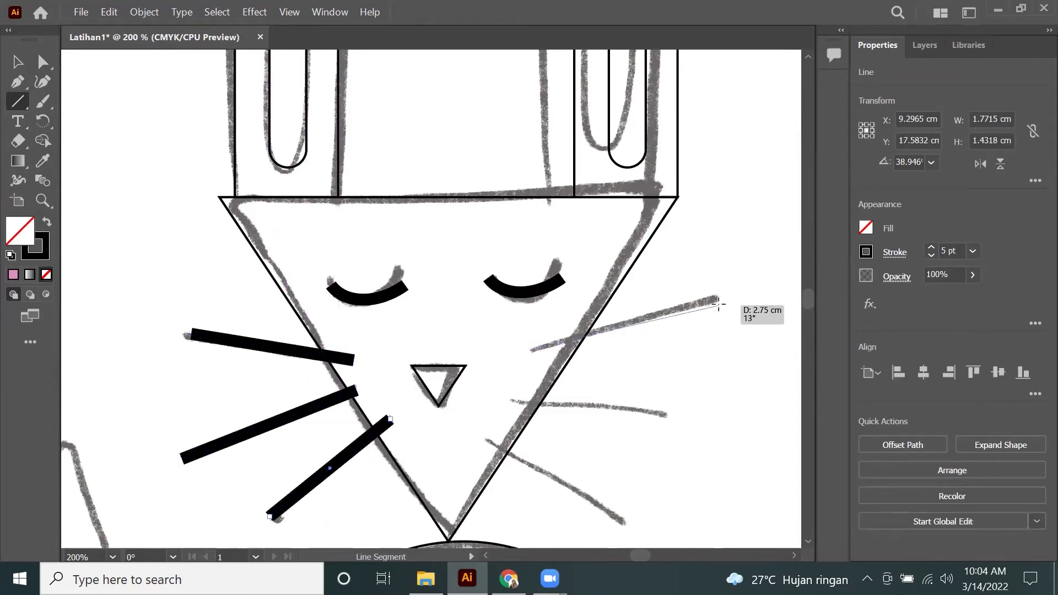
drag(536, 347, 718, 297)
drag(513, 400, 667, 417)
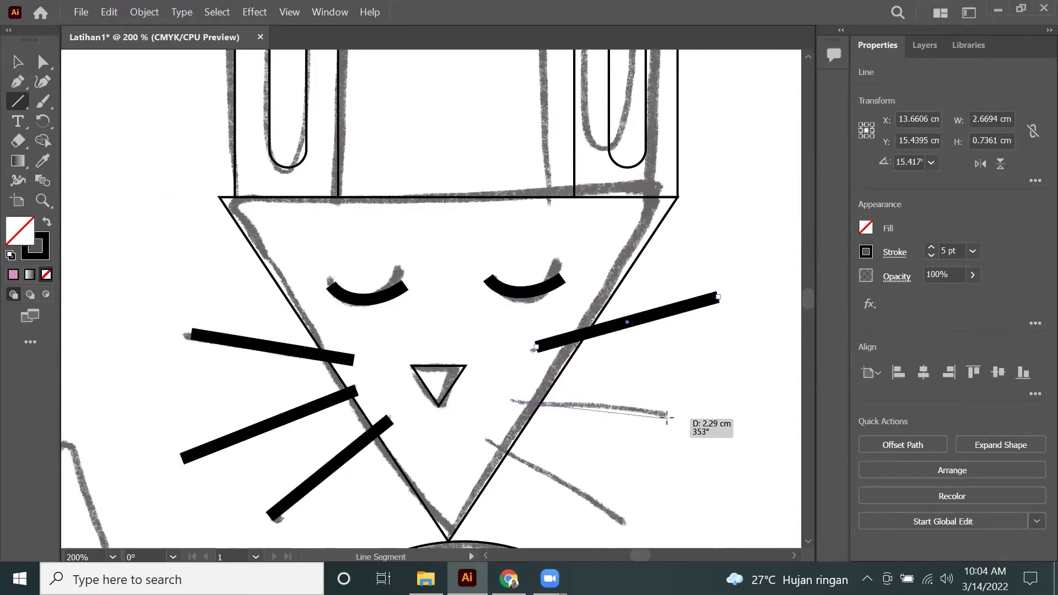
mouse_move(487, 441)
mouse_down()
mouse_move(618, 508)
mouse_move(625, 523)
mouse_up()
key(z)
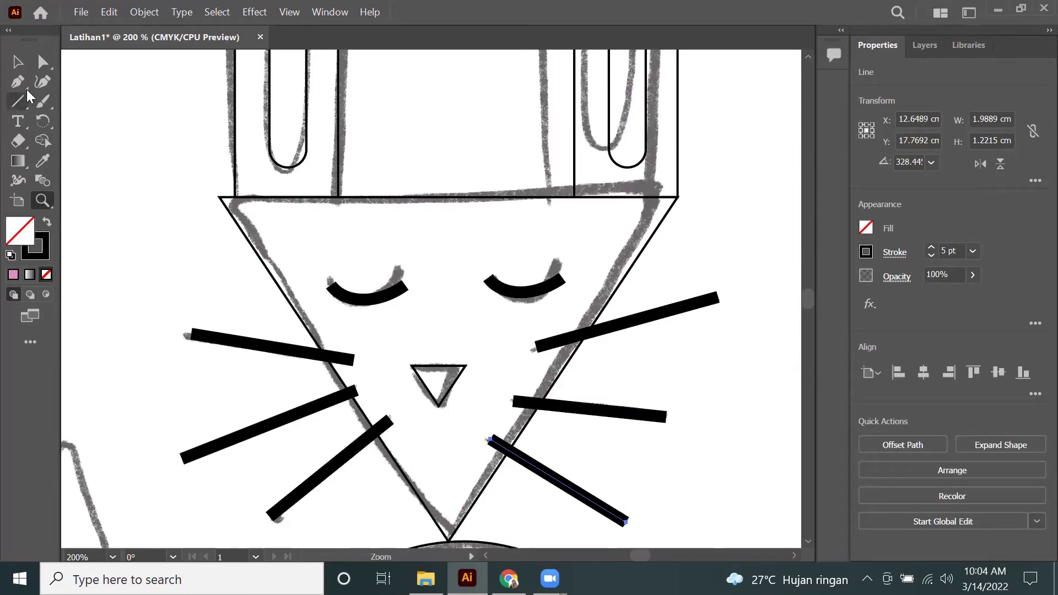
Step: Draw a trial rectangle left of the body, check the View options, and undo it
scroll(461, 359, down, 2)
scroll(461, 360, down, 2)
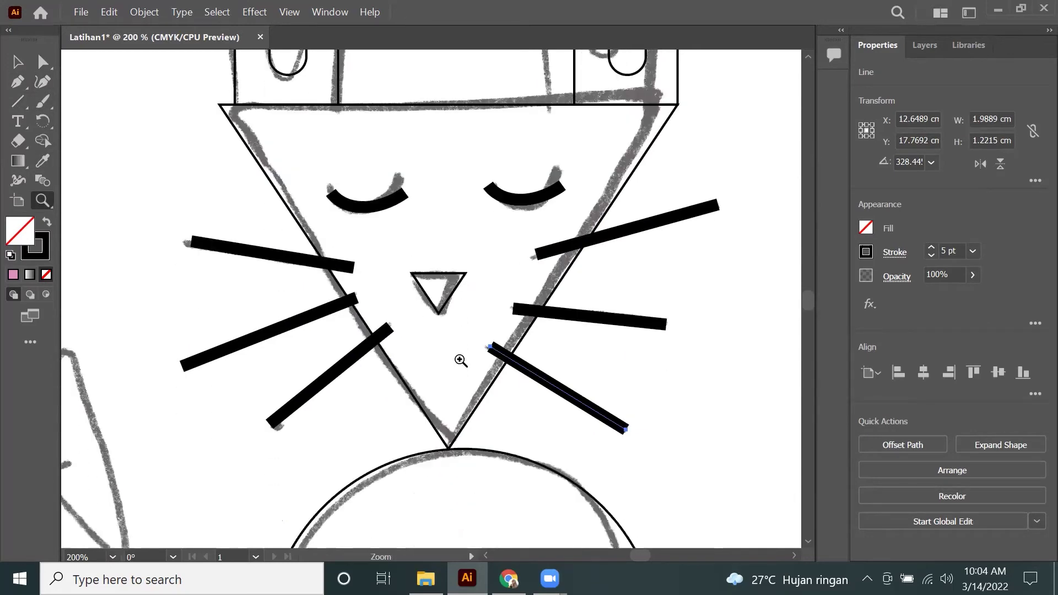
scroll(460, 361, down, 5)
scroll(460, 360, down, 5)
scroll(460, 360, down, 5)
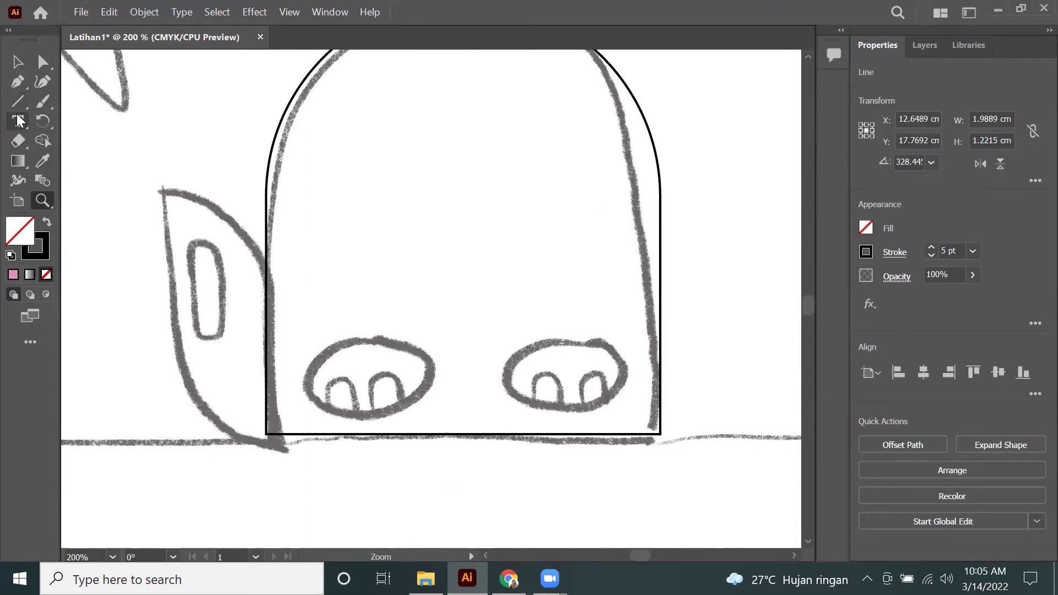
drag(15, 100, 50, 103)
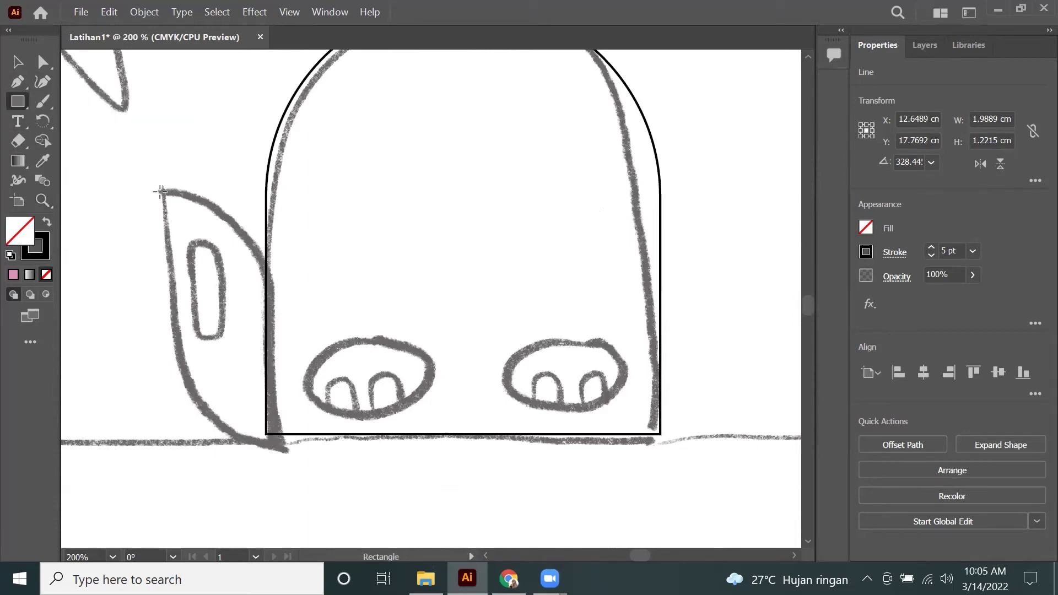
drag(160, 191, 265, 437)
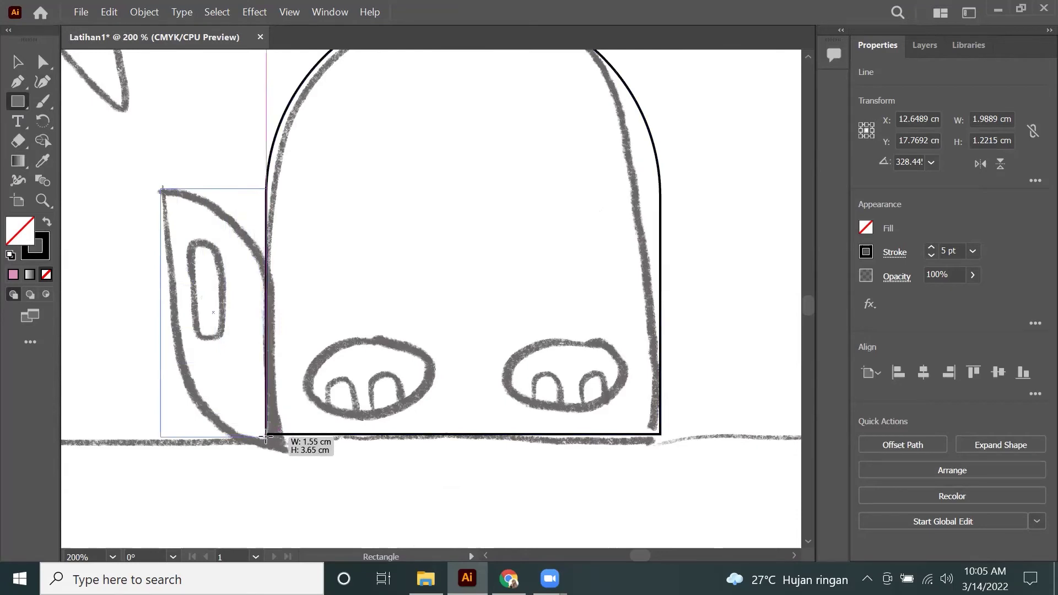
drag(266, 437, 267, 434)
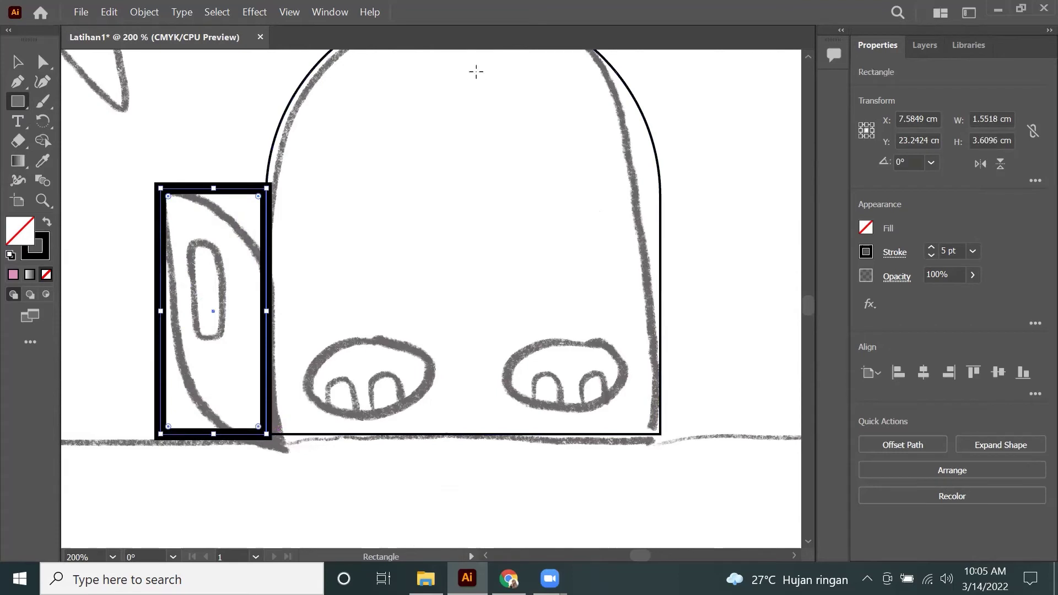
click(286, 12)
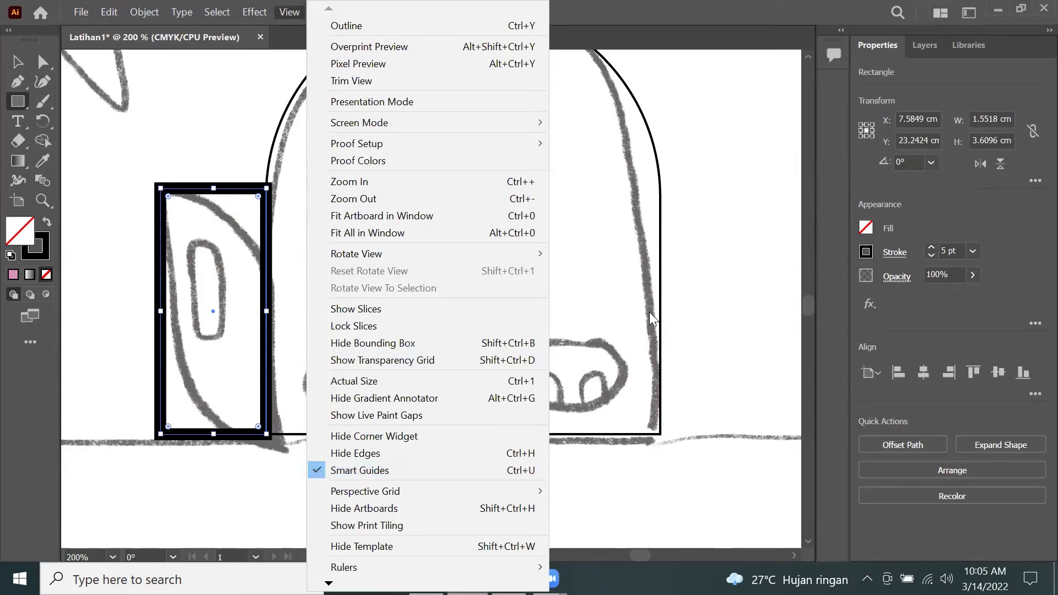
click(701, 271)
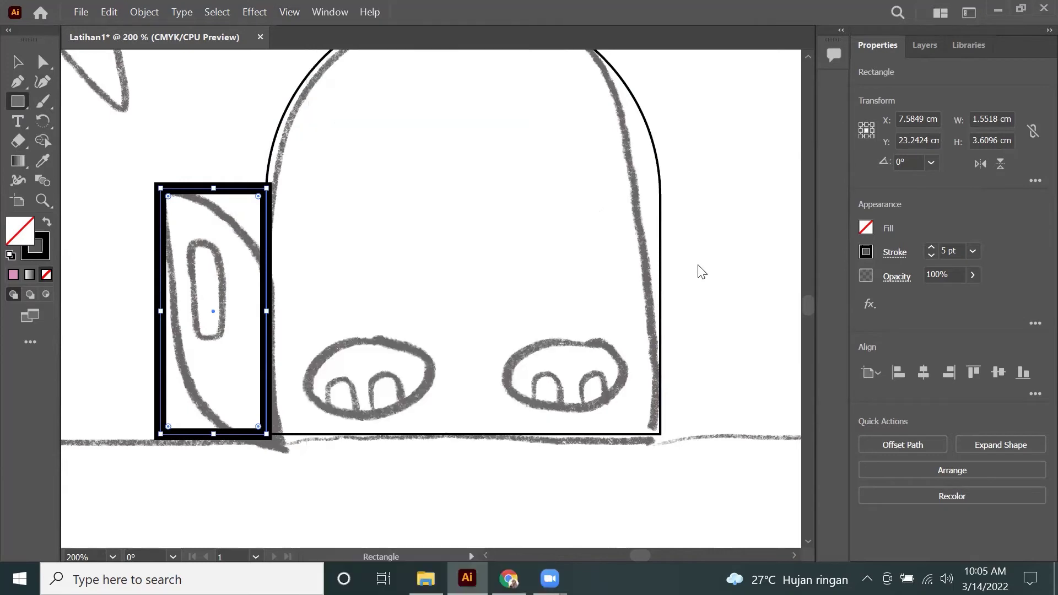
key(ctrl+z)
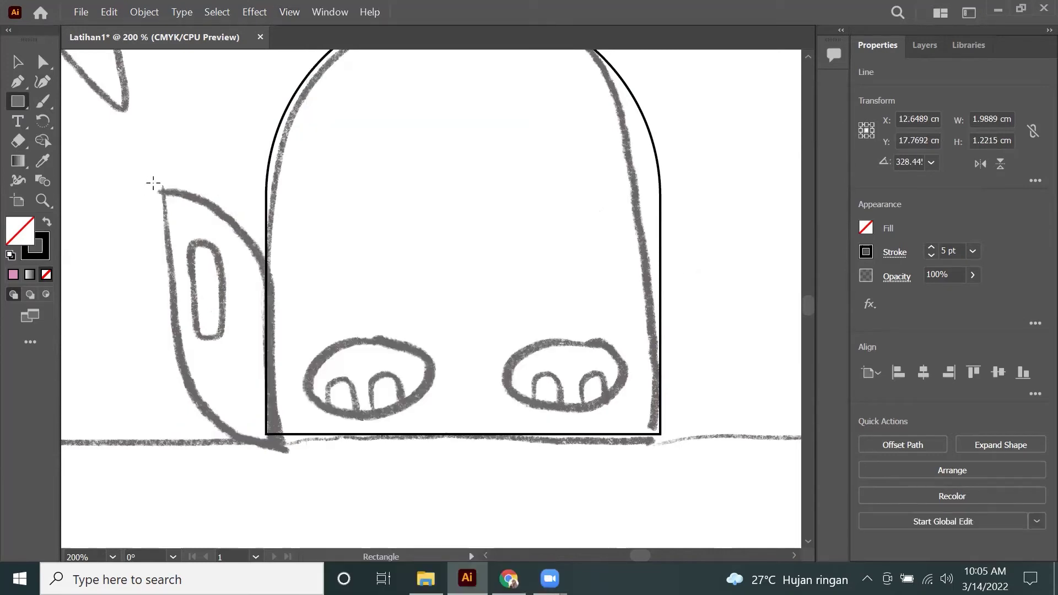
Step: Redraw a 1.568 × 3.65 cm rectangle over the ear with a 1 pt stroke
drag(160, 187, 267, 434)
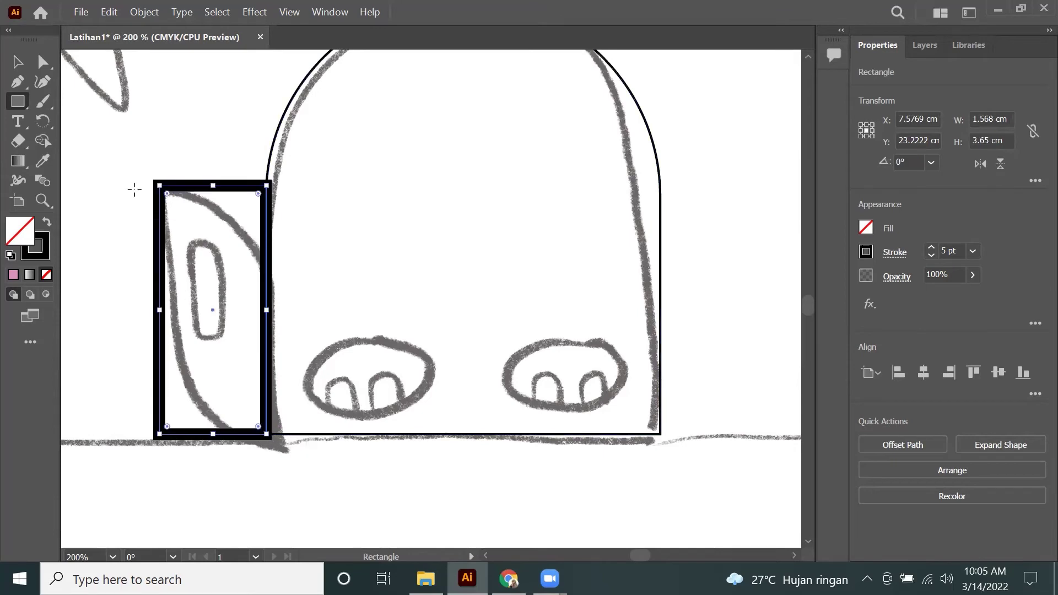
click(972, 252)
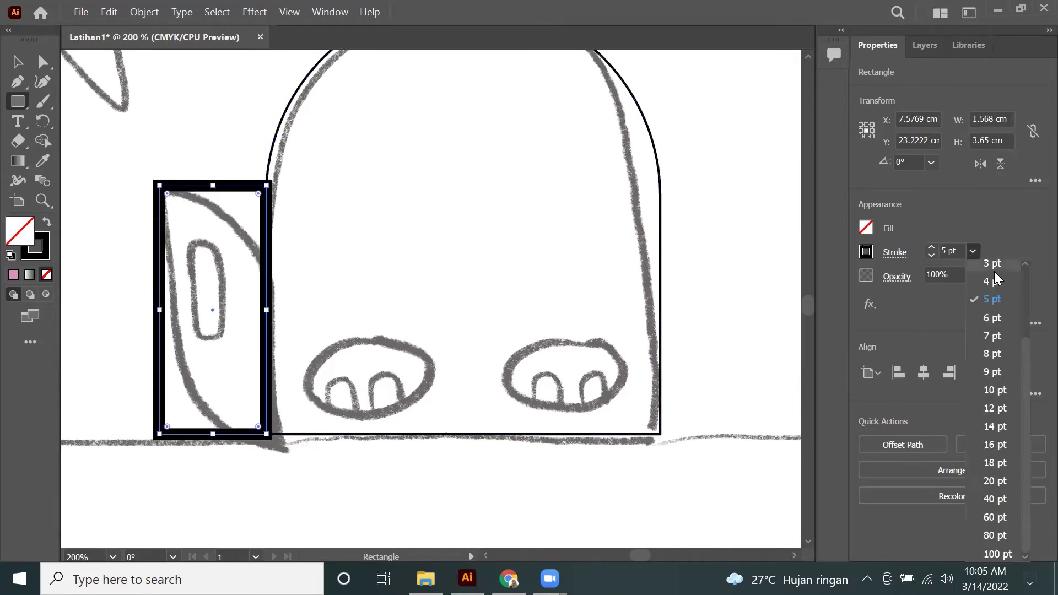
click(1004, 326)
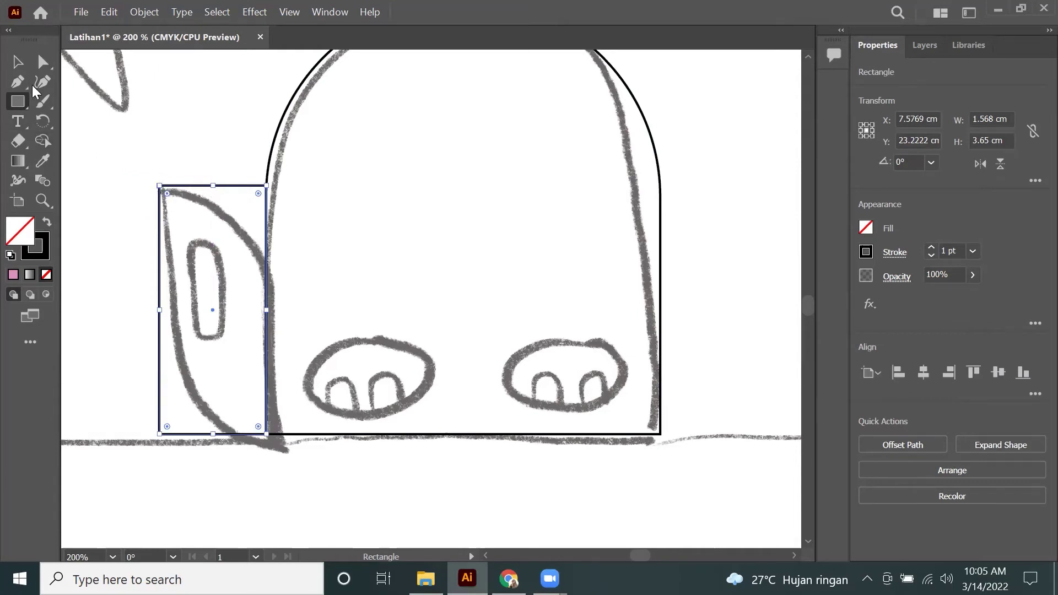
click(43, 62)
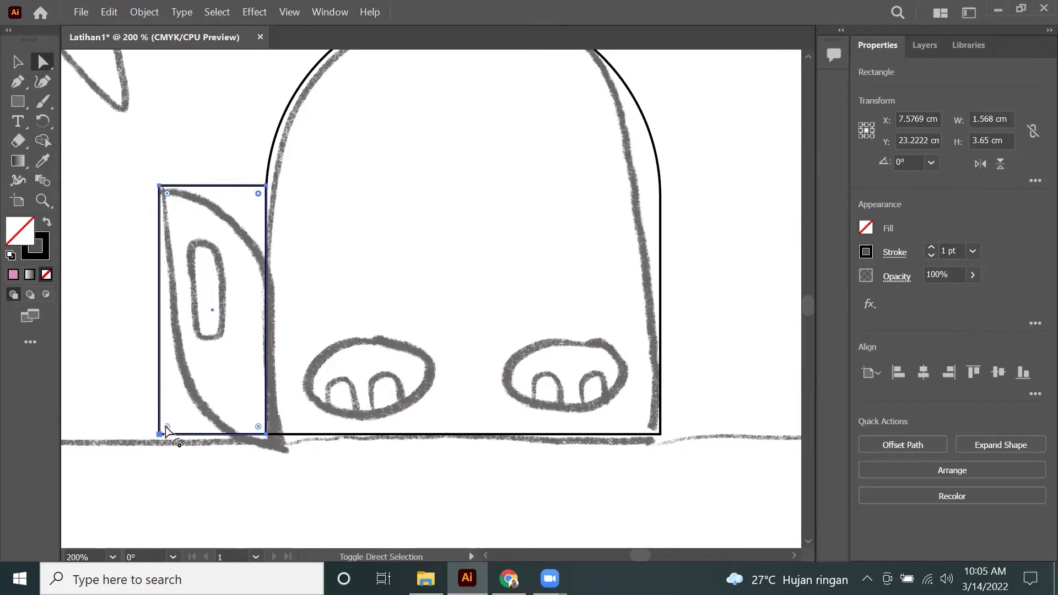
Step: Round two opposite corners of the rectangle to follow the ear's curve
drag(167, 426, 295, 329)
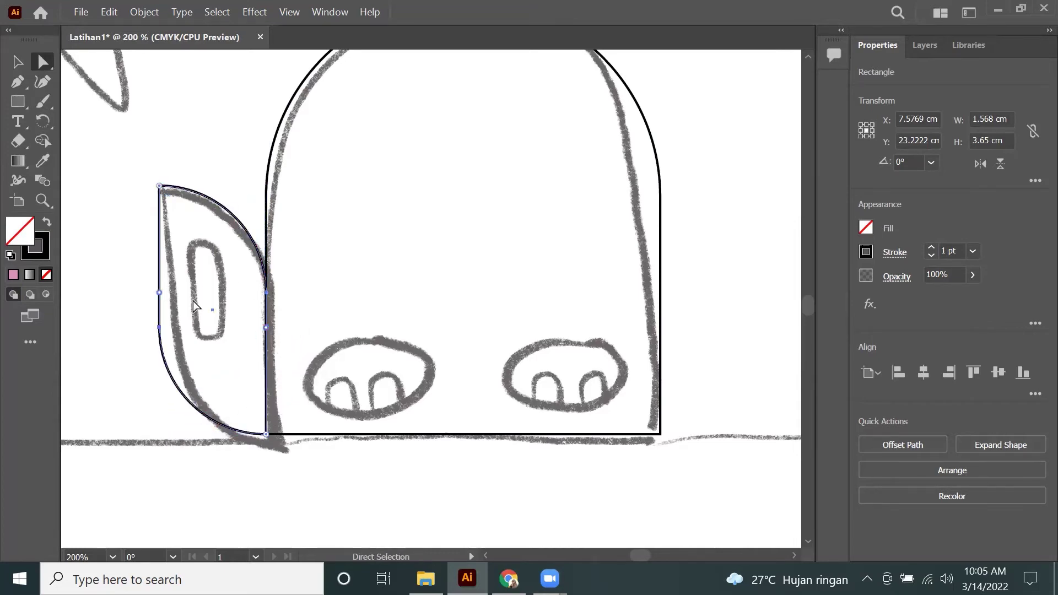
click(15, 55)
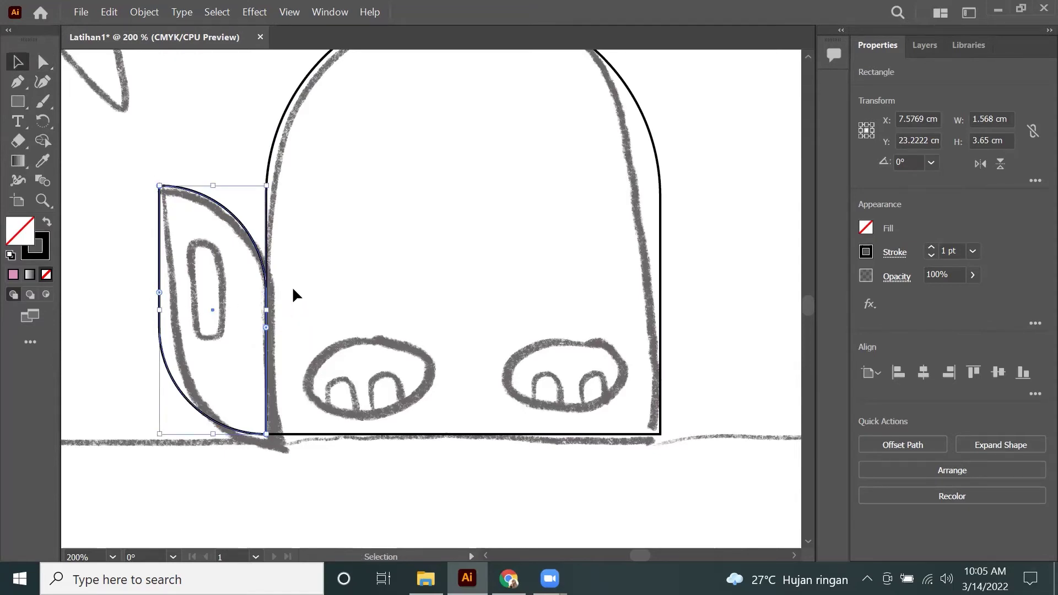
key(a)
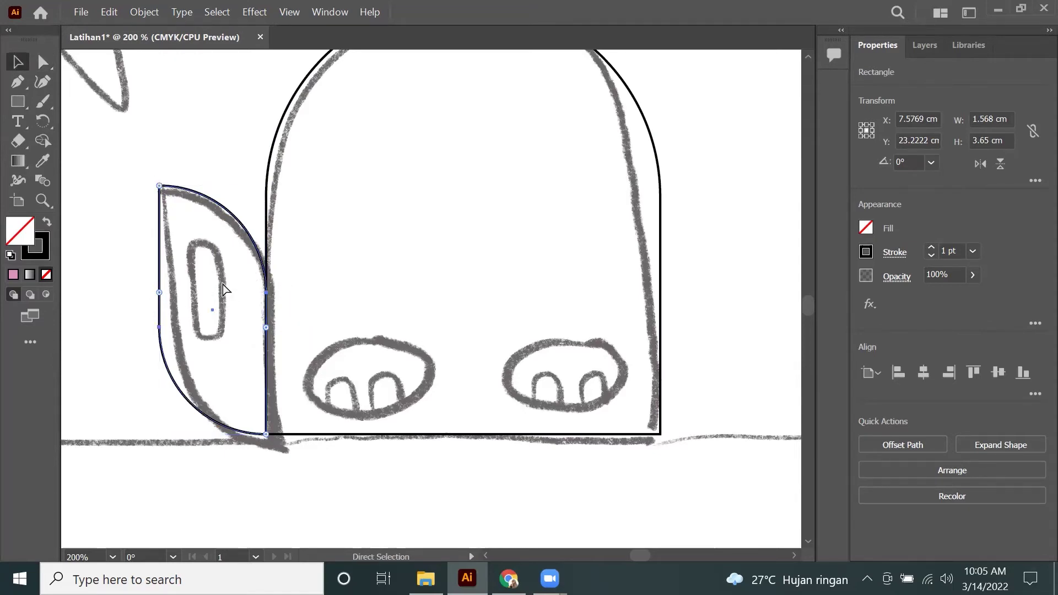
Step: Paste a copy, reshape it into a leaf, rotate it to 330°, then delete it
key(ctrl+v)
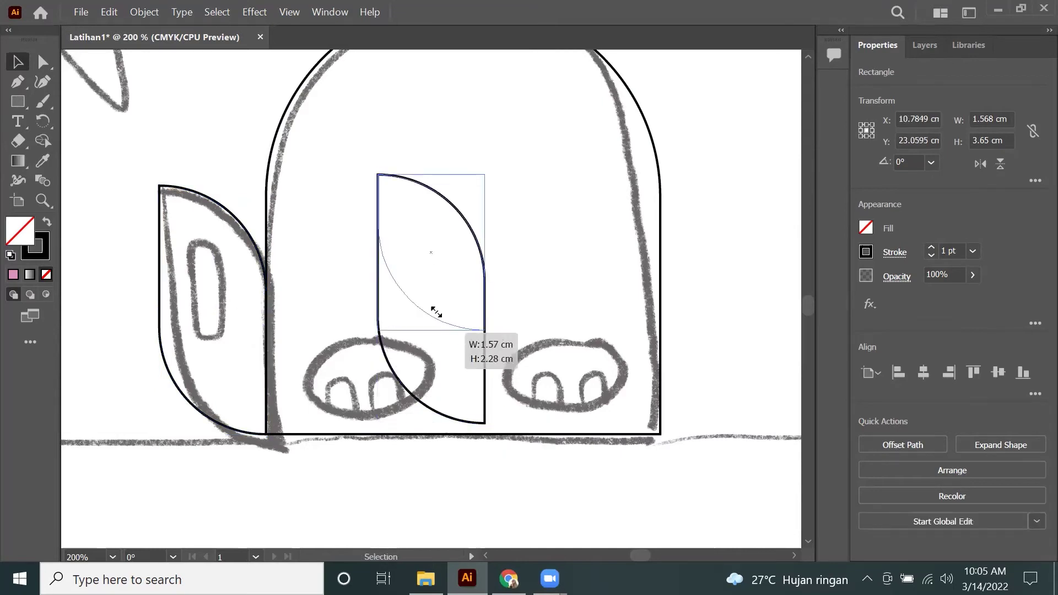
drag(482, 423, 484, 282)
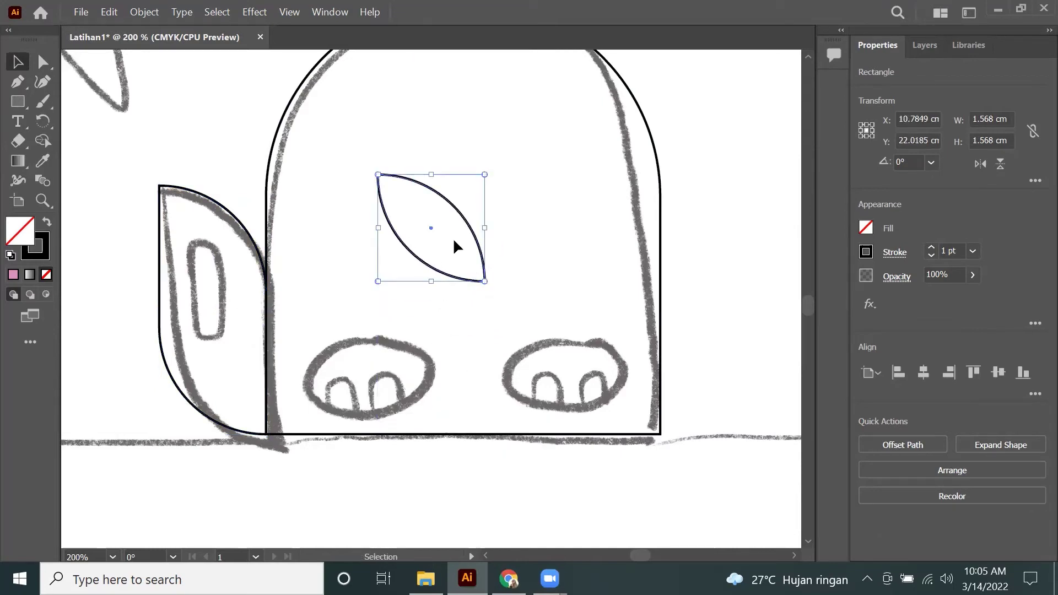
drag(453, 237, 250, 315)
click(438, 198)
drag(451, 199, 249, 272)
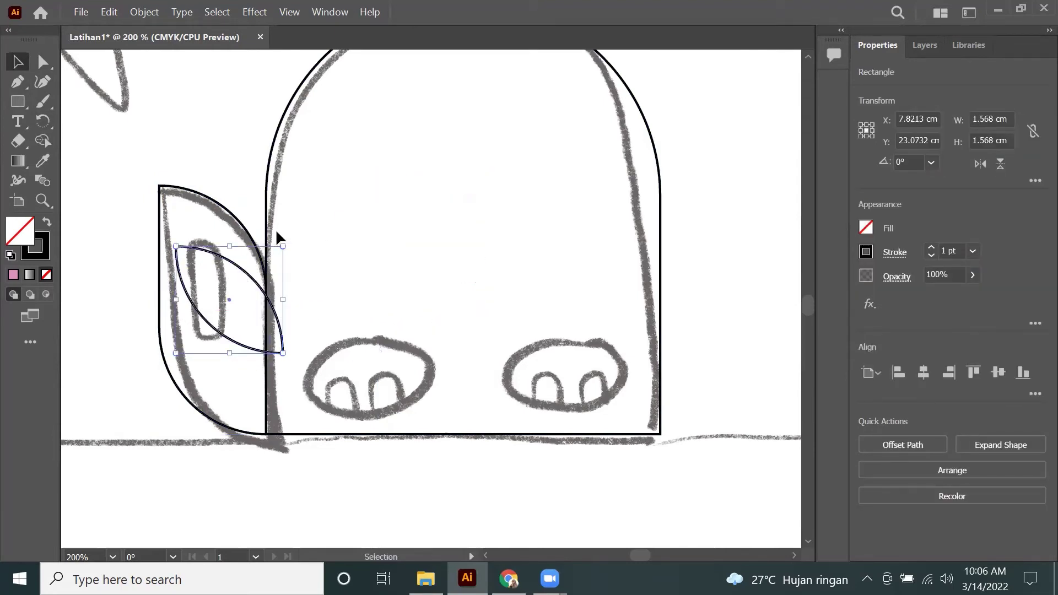
drag(278, 237, 268, 288)
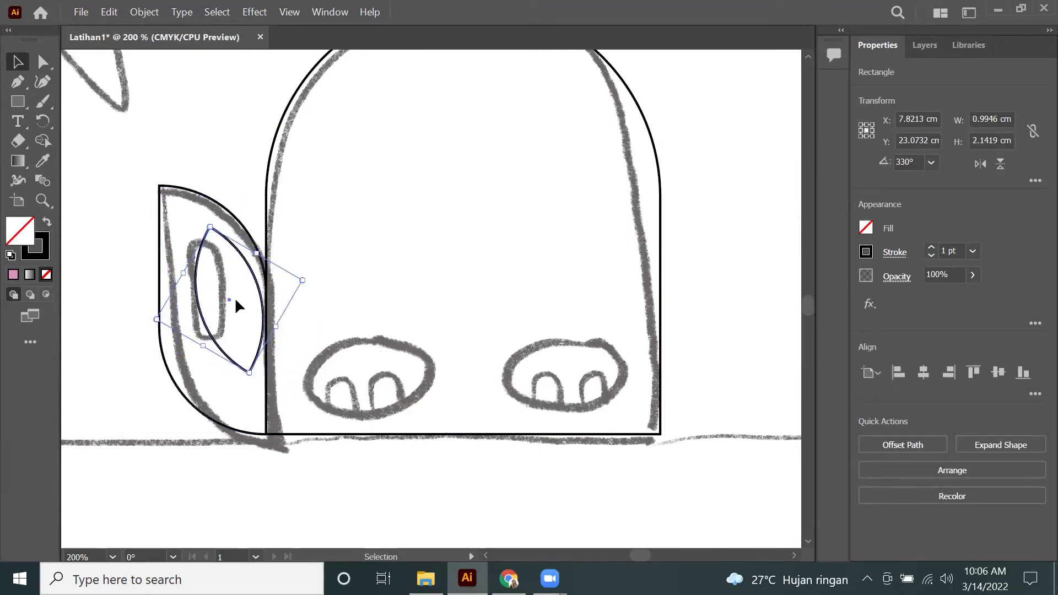
key(Delete)
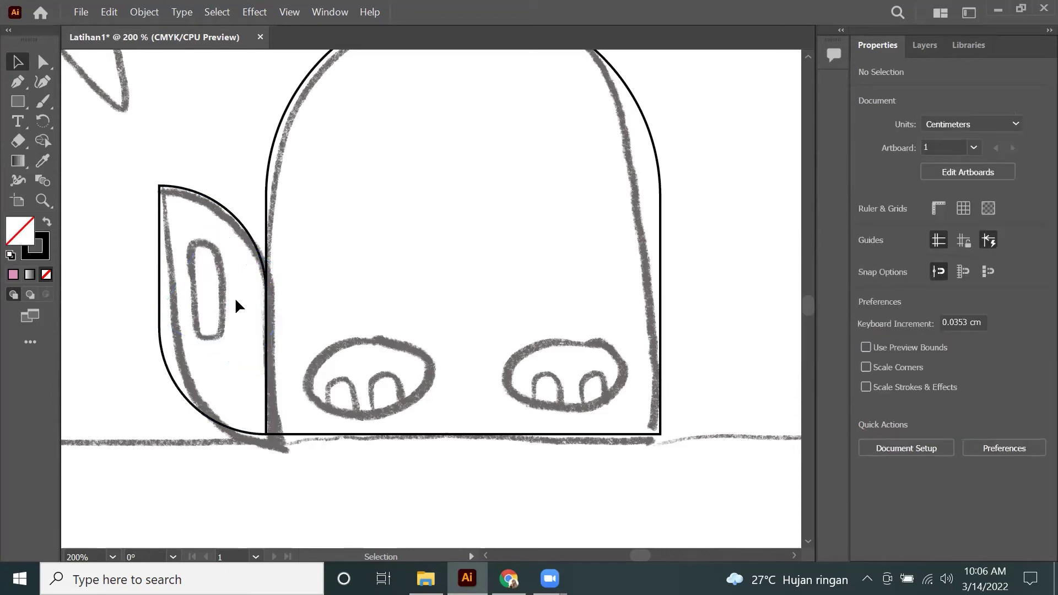
Step: Trace the inner-ear mark with a 0.4854 × 1.3994 cm rectangle rounded fully into a pill
click(18, 101)
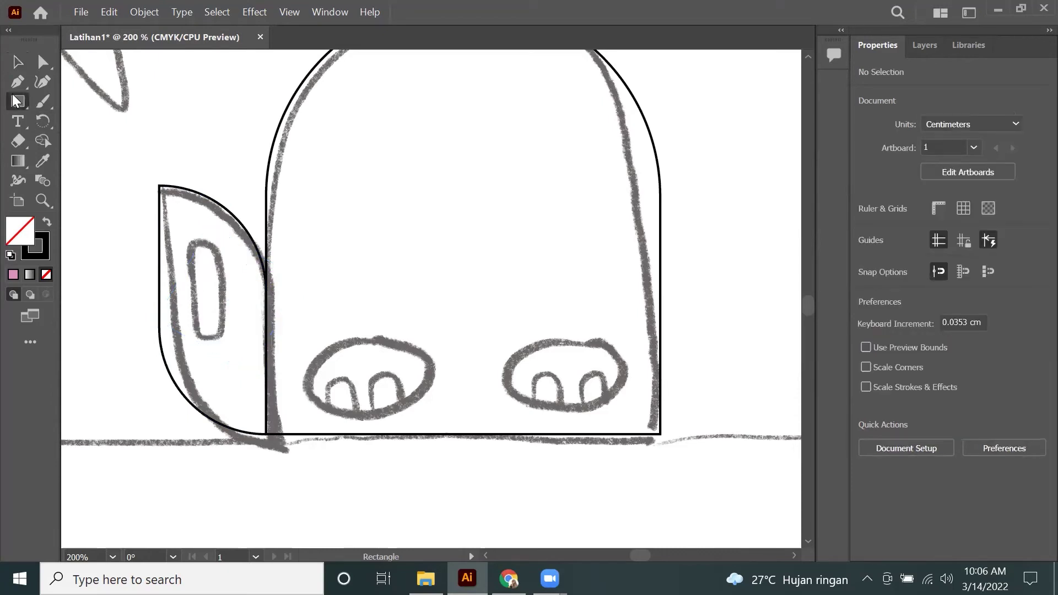
drag(190, 241, 224, 337)
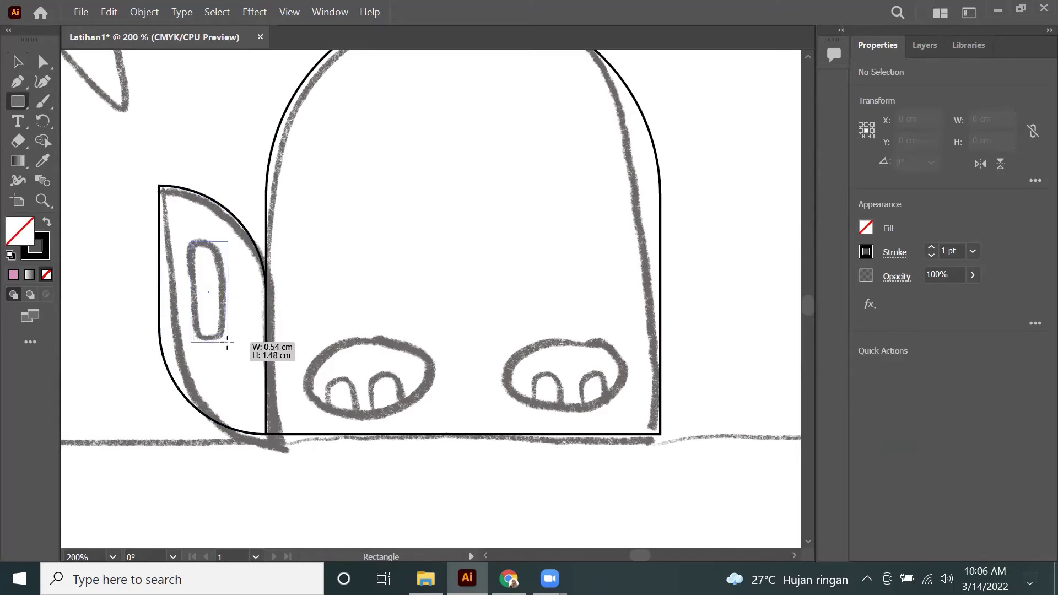
click(43, 64)
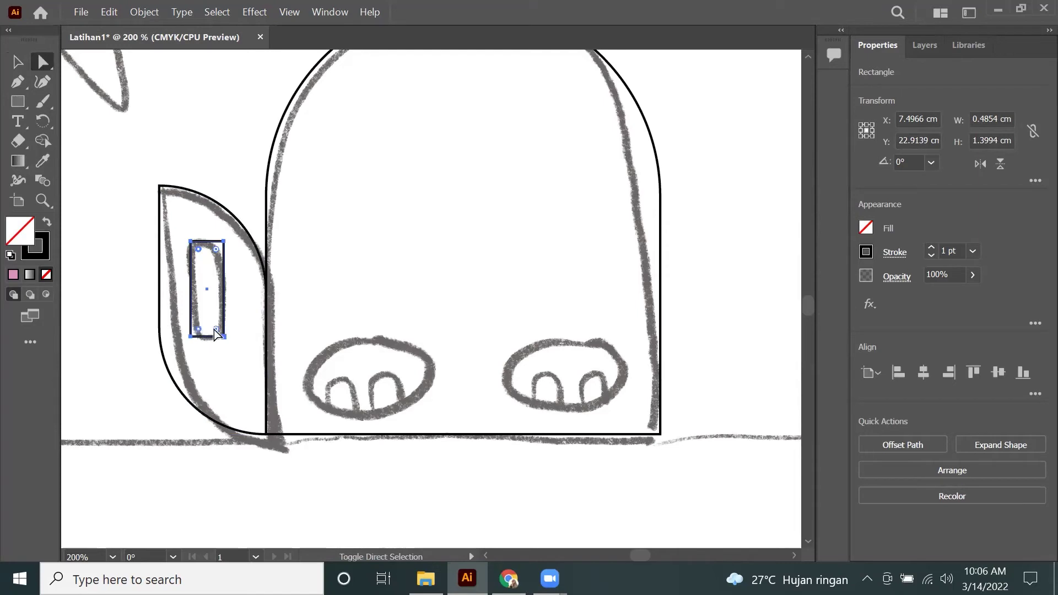
drag(216, 330, 201, 325)
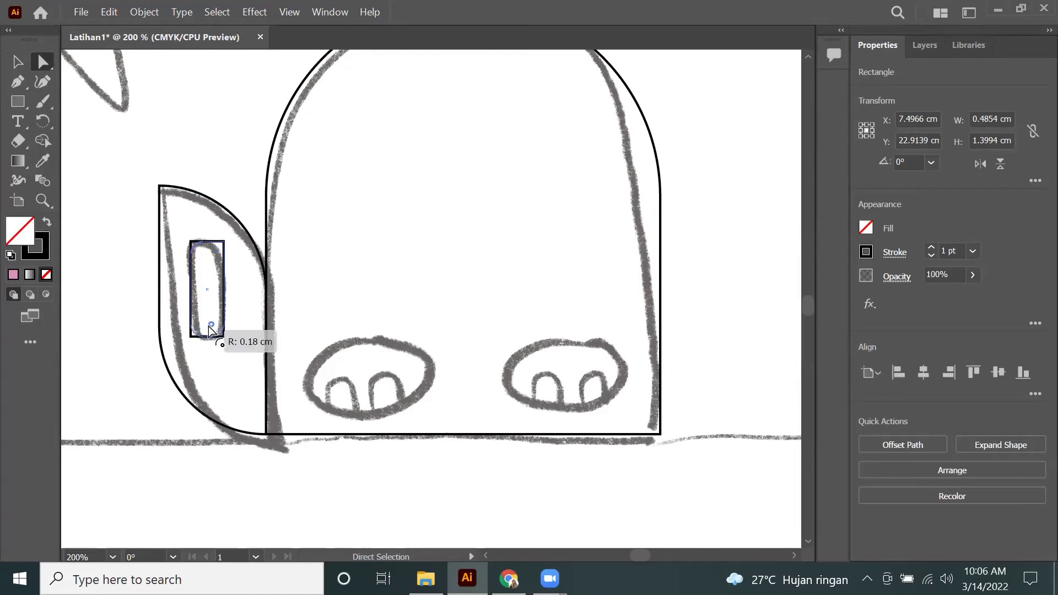
click(215, 247)
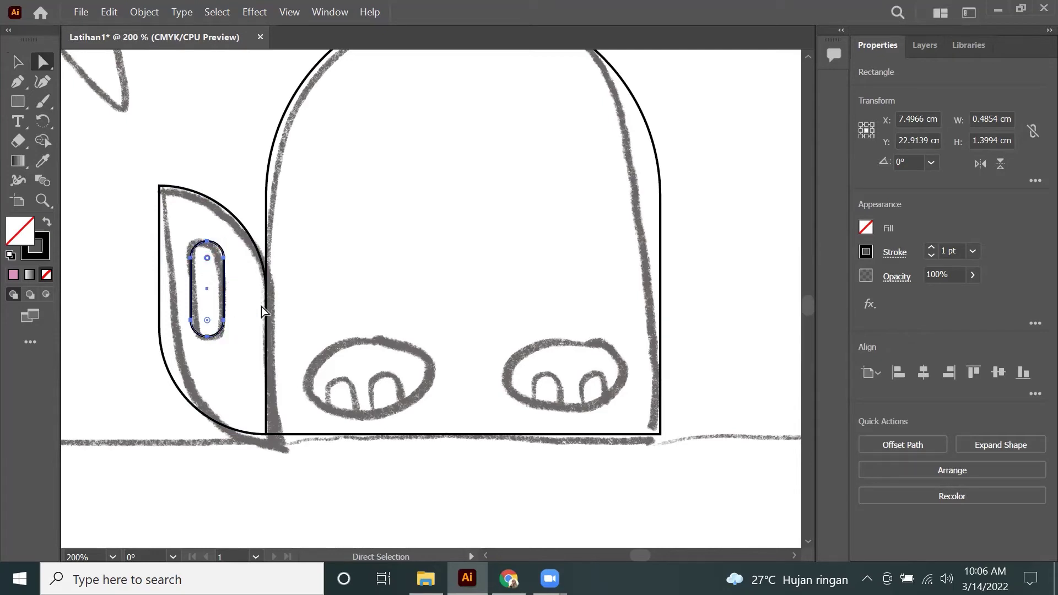
click(18, 63)
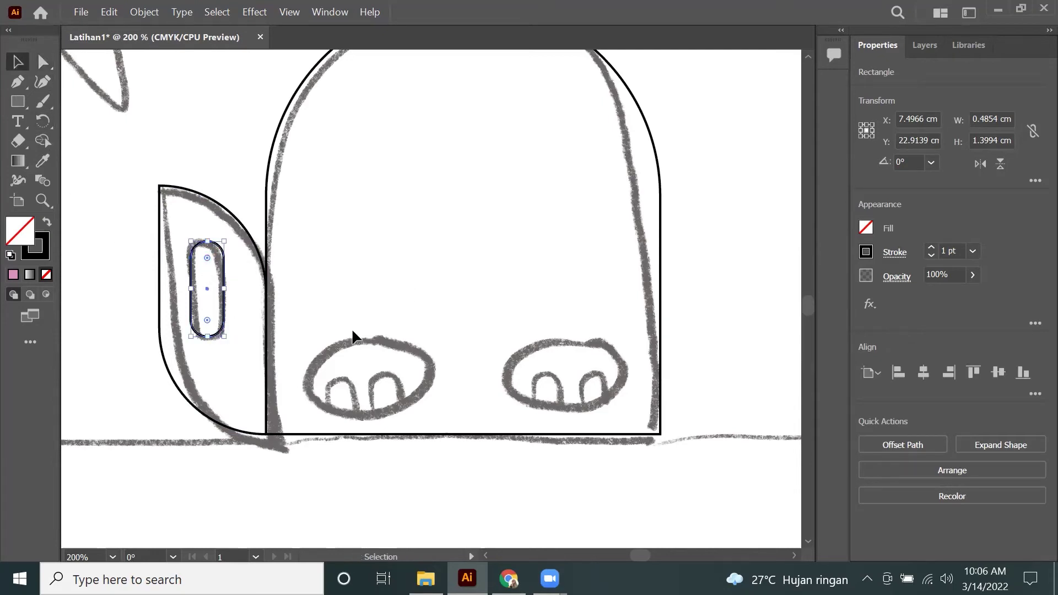
click(469, 309)
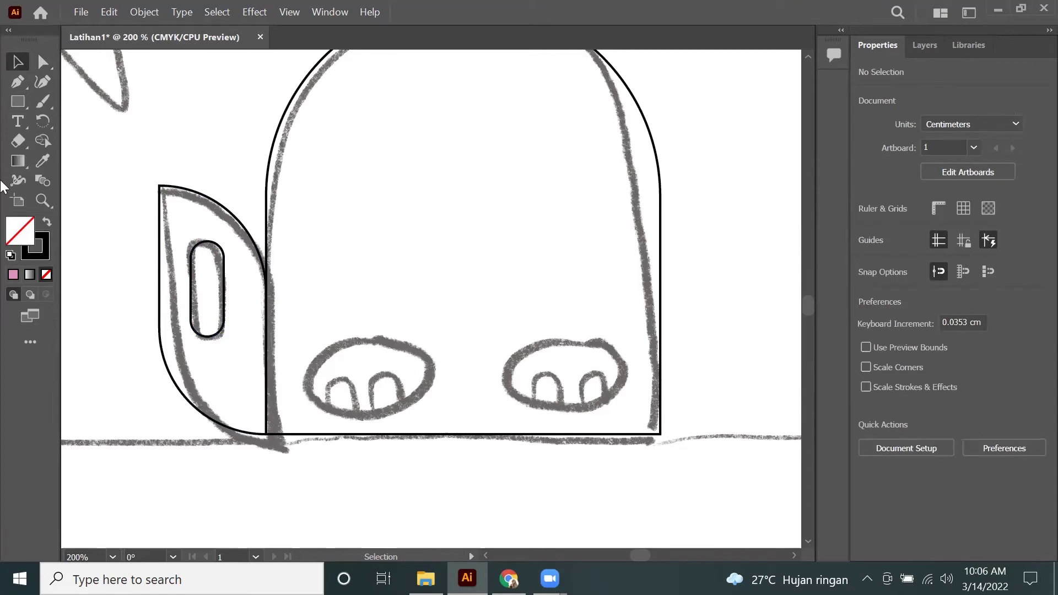
Step: Draw an ellipse over the left nose oval, align it to the sketch, and zoom in
click(20, 104)
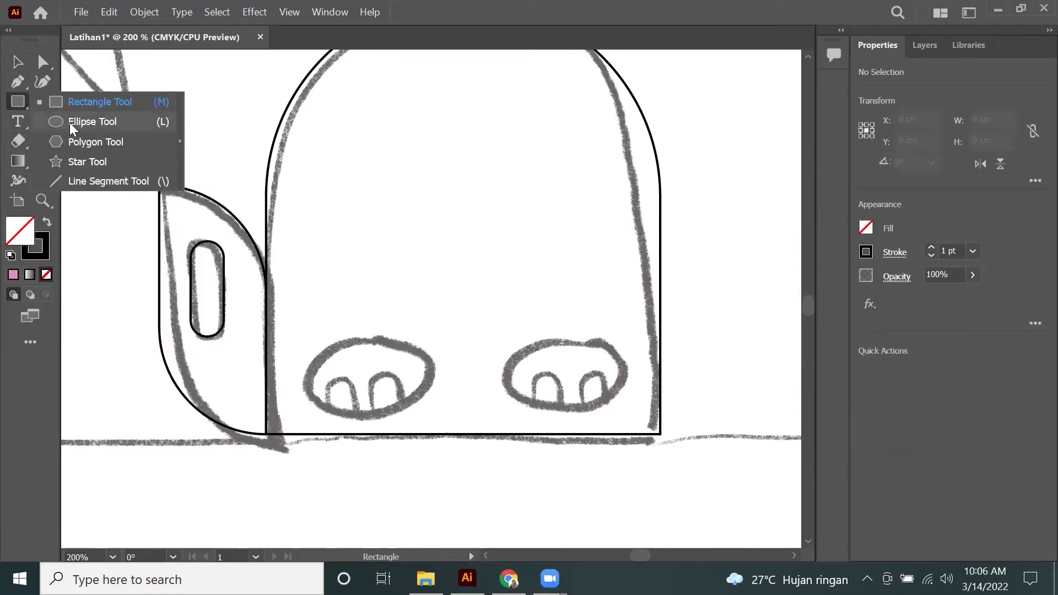
click(71, 123)
drag(318, 346, 448, 419)
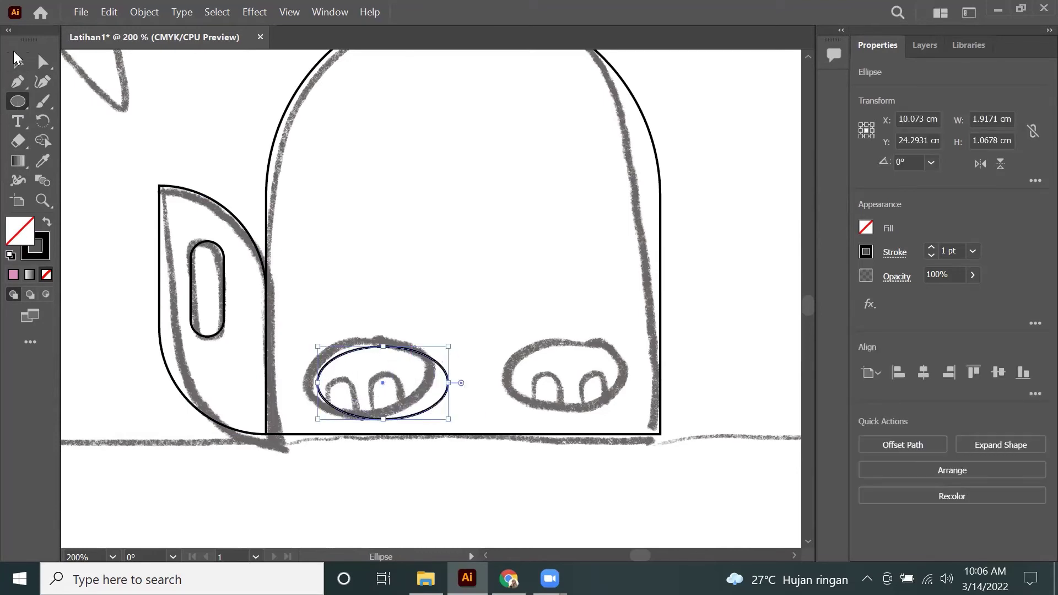
click(17, 62)
drag(406, 353, 392, 347)
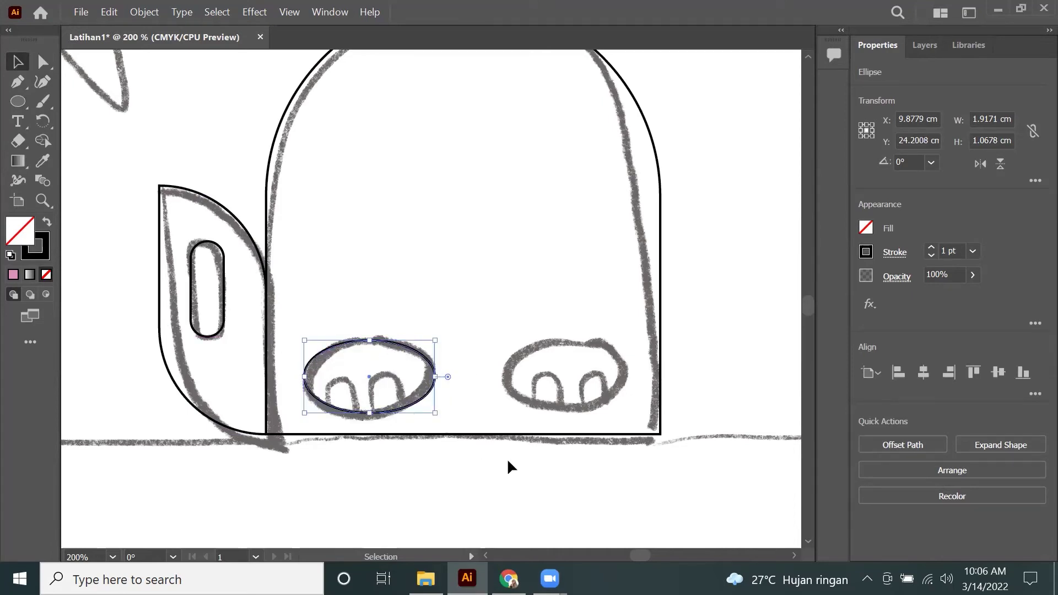
key(z)
click(388, 391)
click(394, 308)
click(423, 298)
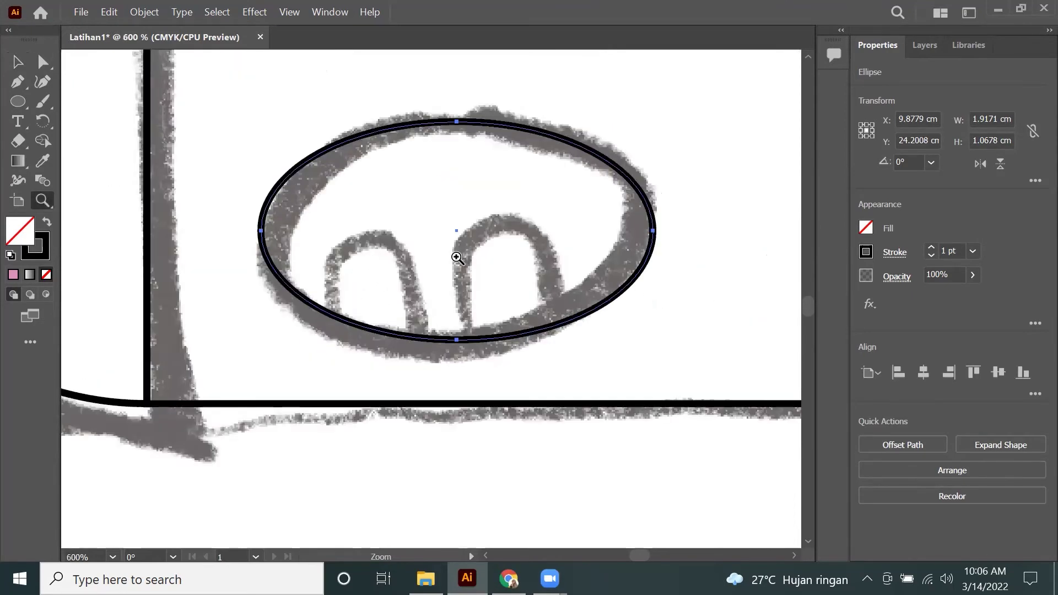
Step: Make round-topped arches from a rectangle and place two 0.488 × 0.4692 cm nostrils inside the oval
click(15, 99)
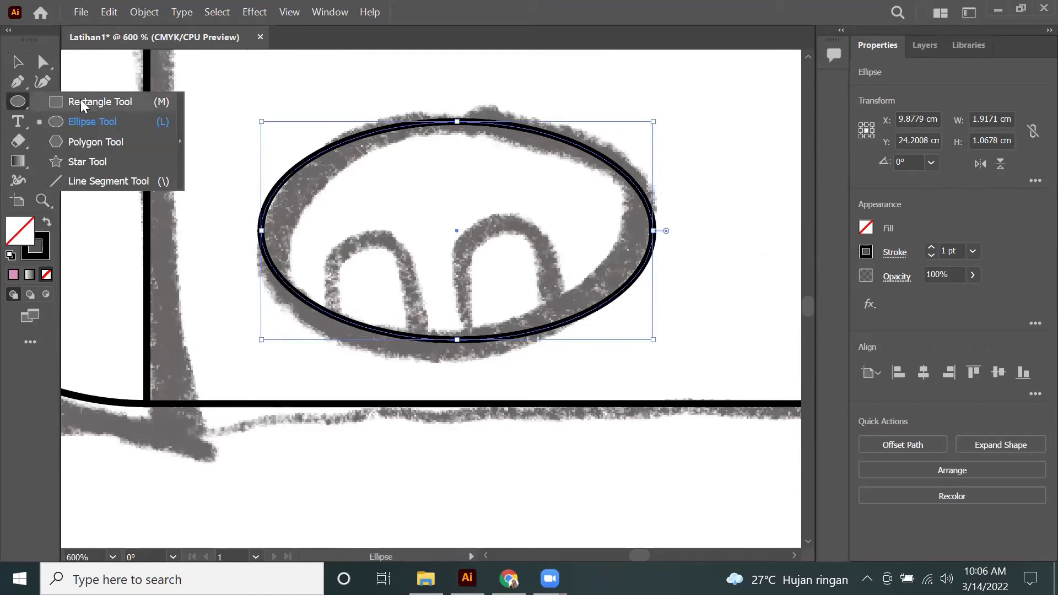
click(80, 102)
drag(329, 240, 429, 335)
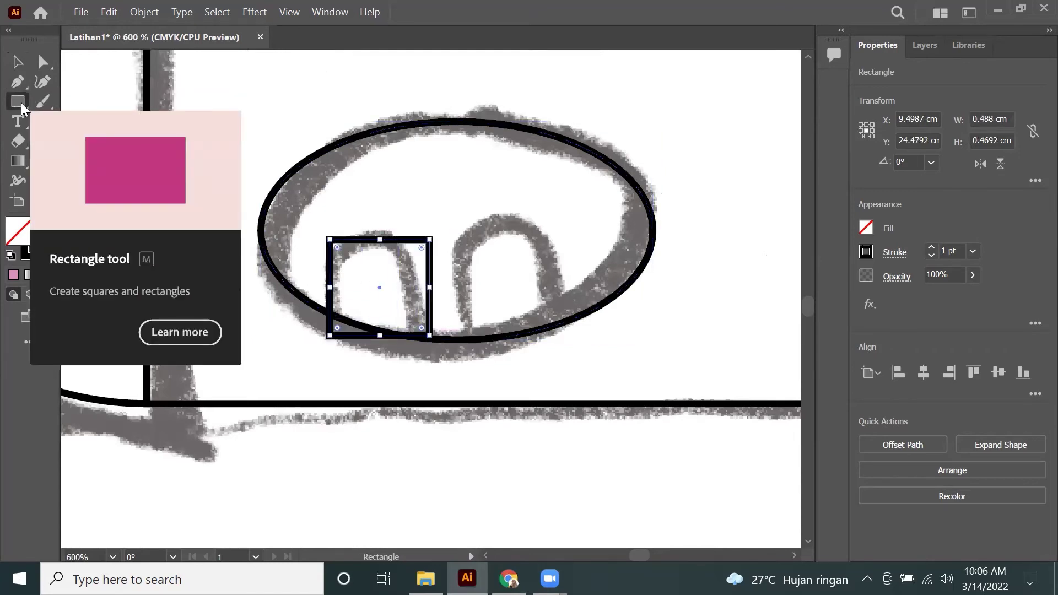
click(43, 61)
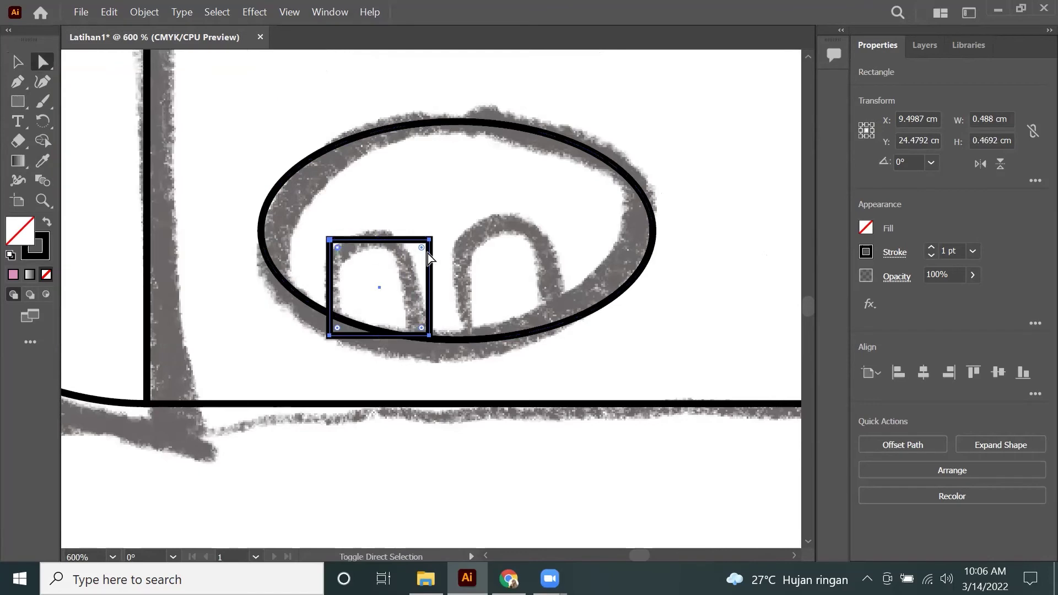
drag(422, 251, 356, 280)
key(v)
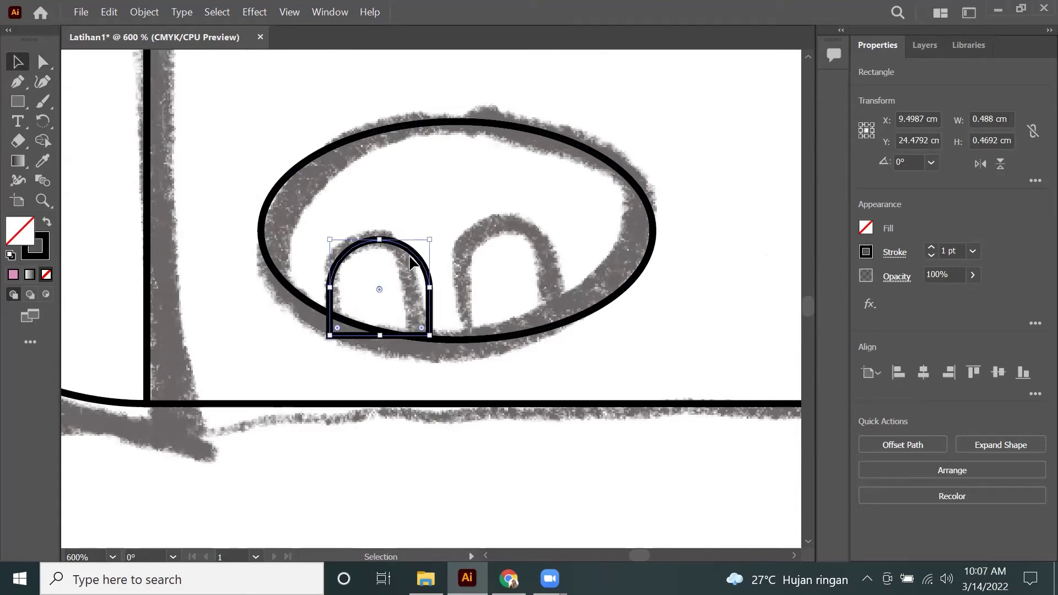
mouse_move(403, 254)
mouse_down()
mouse_move(409, 237)
mouse_move(449, 258)
mouse_move(559, 221)
mouse_up()
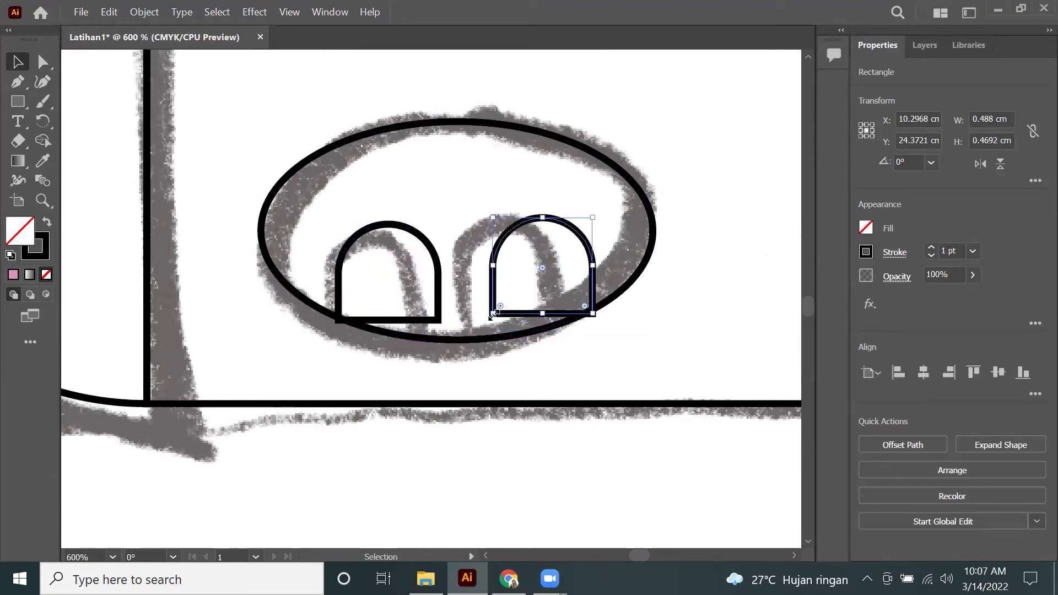
drag(526, 319, 519, 320)
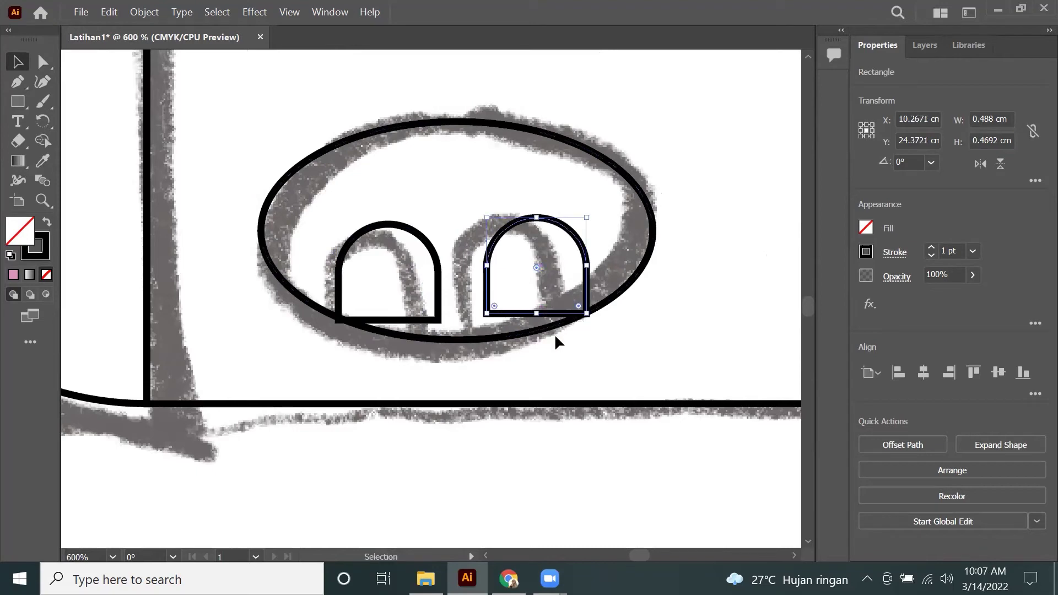
drag(422, 319, 418, 313)
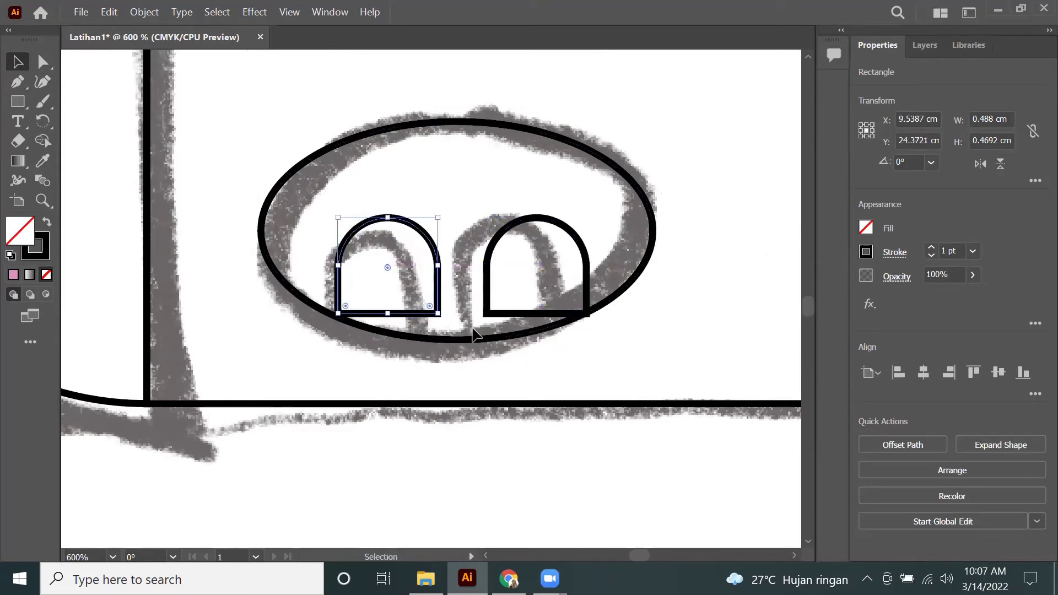
key(z)
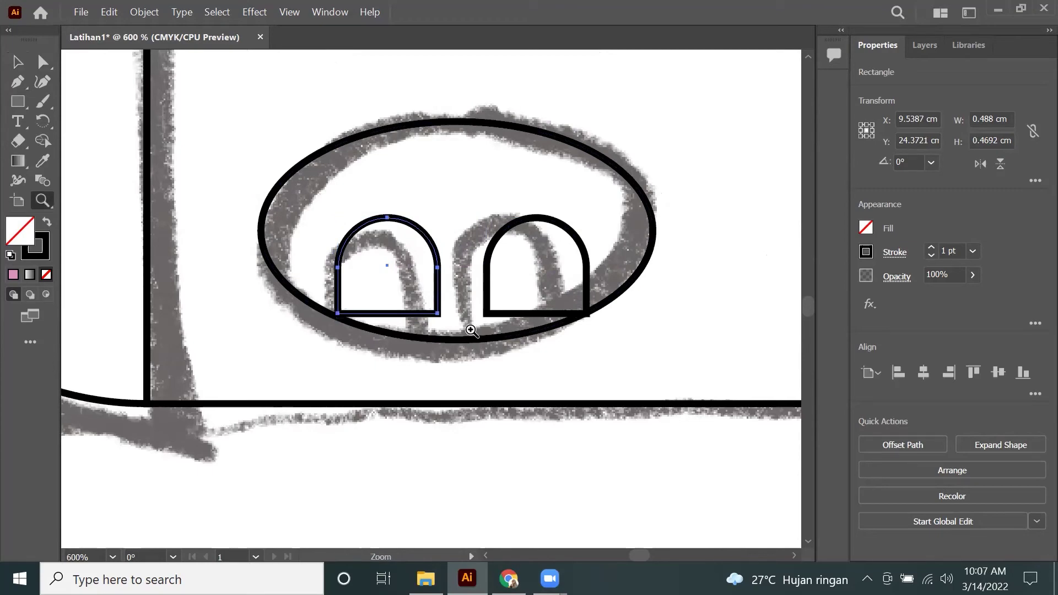
Step: Select the nose oval with both nostrils and duplicate it onto the right nose sketch
alt+click(477, 359)
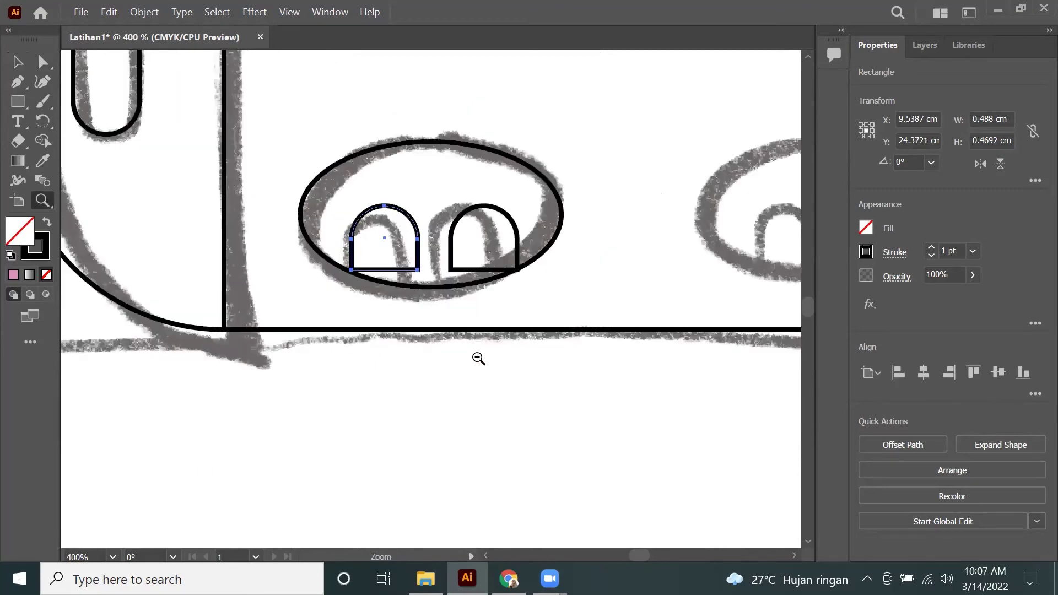
alt+click(550, 271)
alt+click(552, 227)
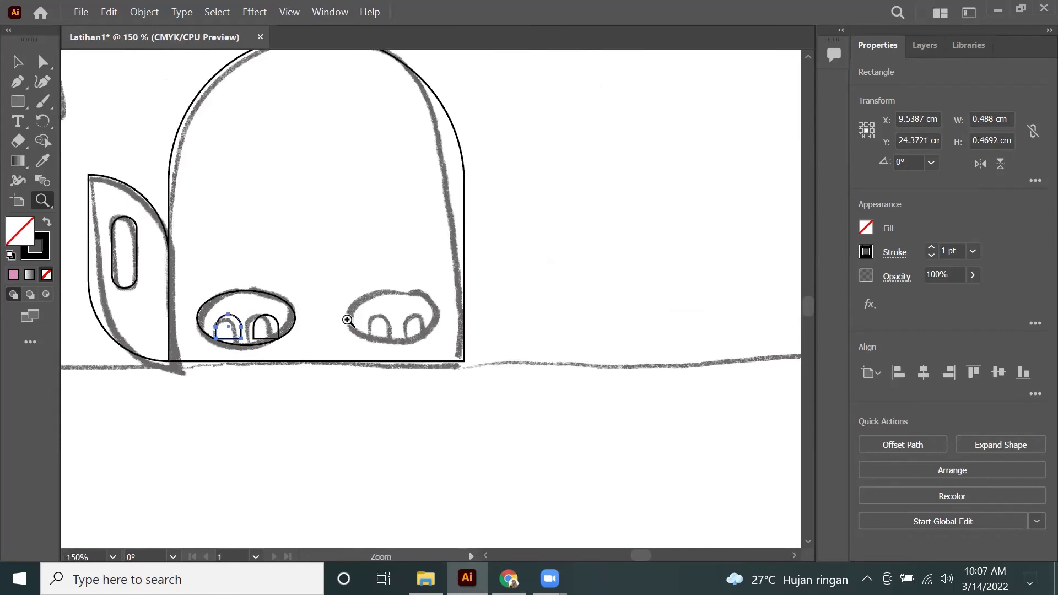
click(279, 315)
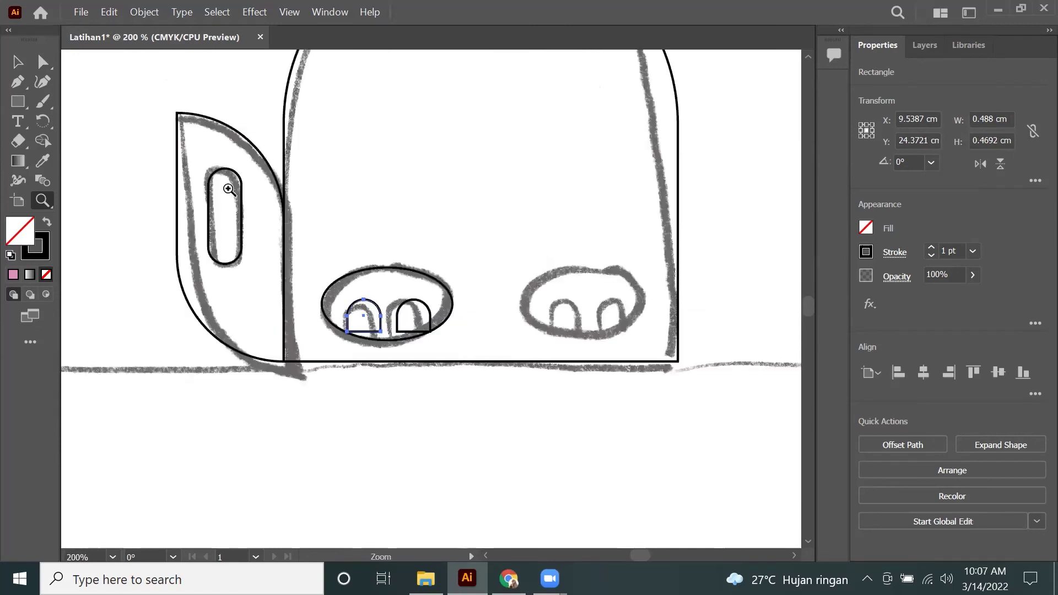
click(22, 66)
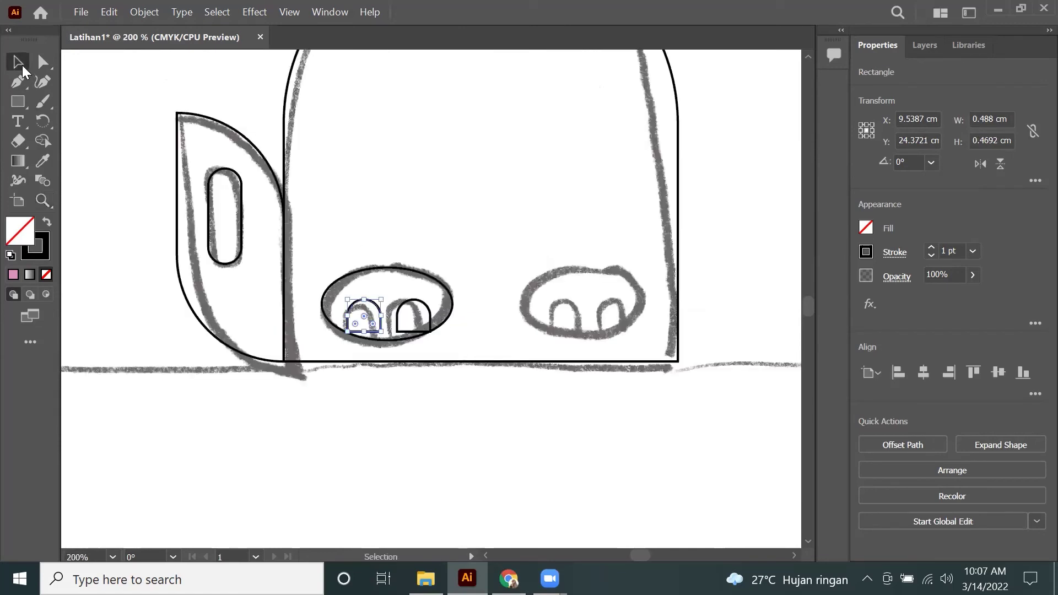
shift+click(384, 269)
shift+click(429, 318)
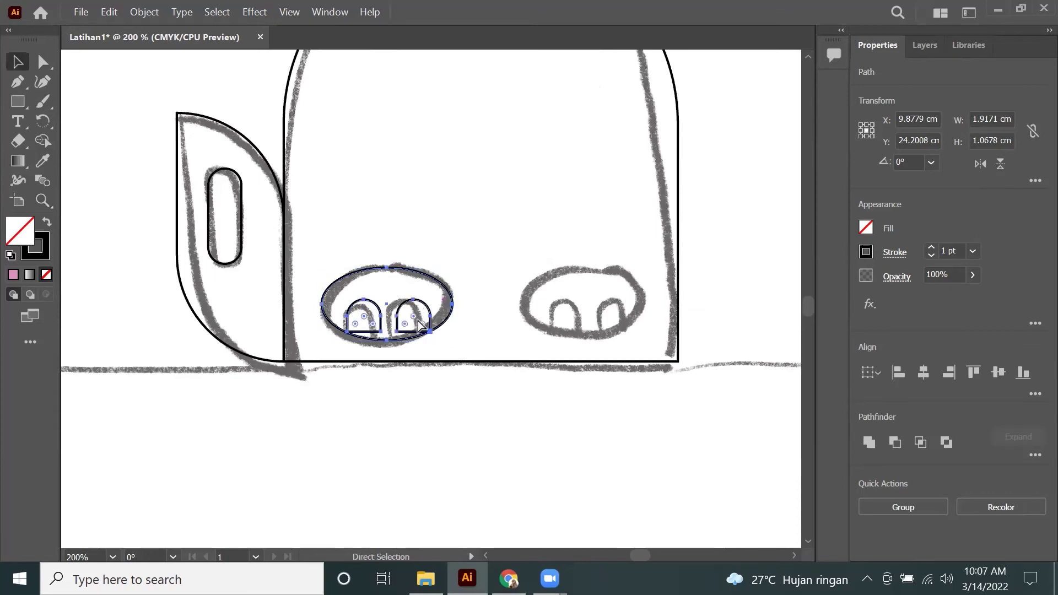
click(417, 321)
key(a)
key(v)
drag(402, 323, 598, 334)
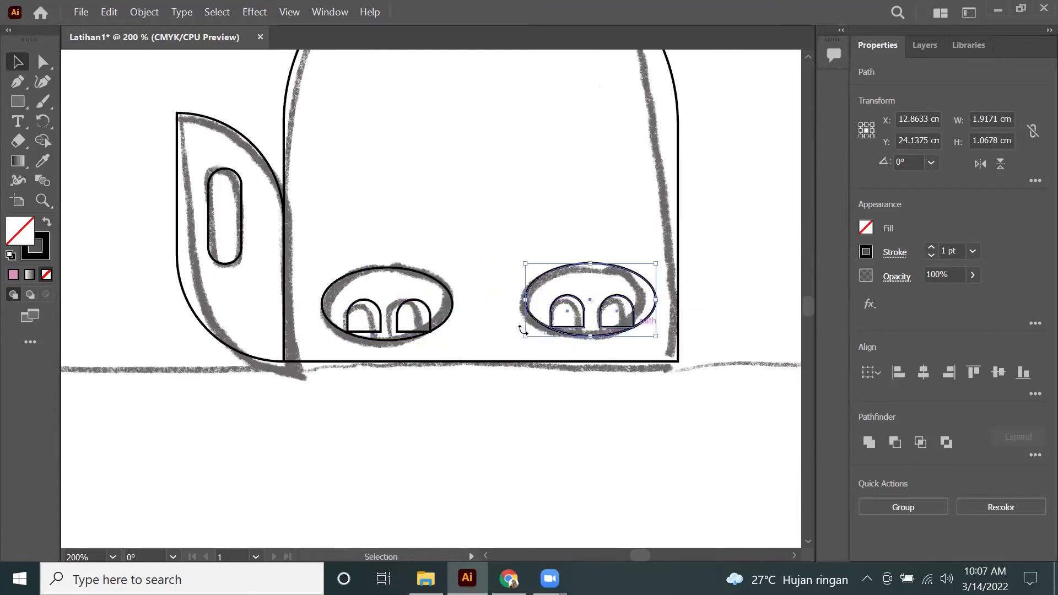
Step: Recentre the view on the artboard and select the rounded body shape
key(z)
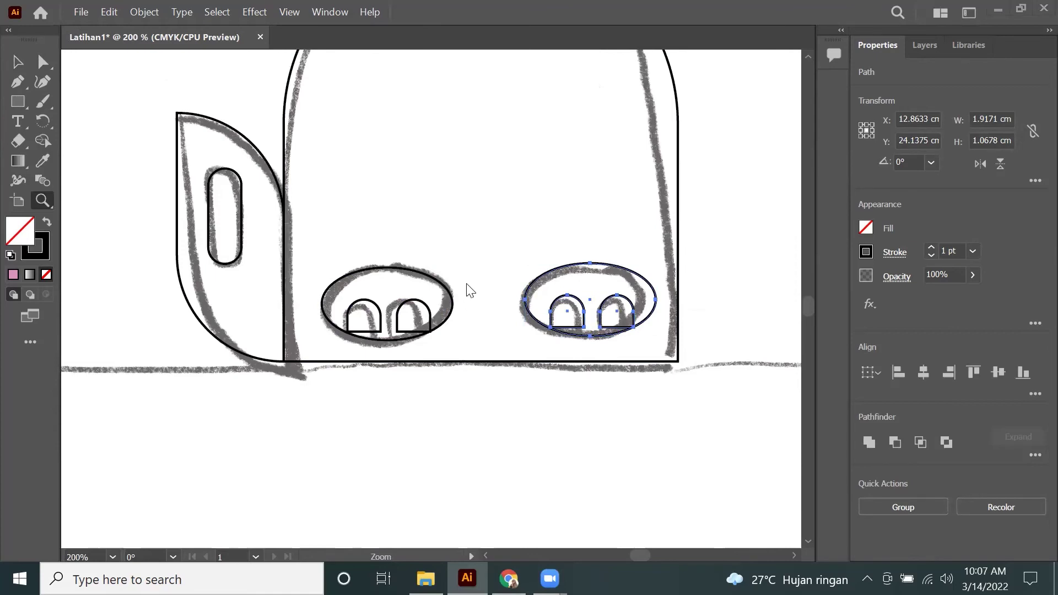
key(super)
key(Escape)
scroll(478, 261, down, 3)
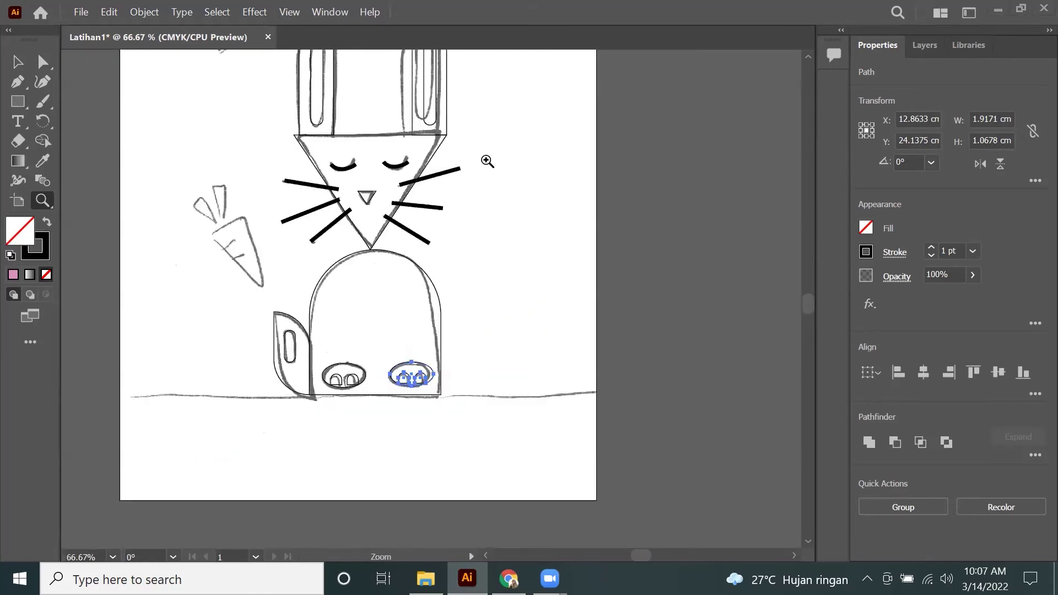
click(485, 553)
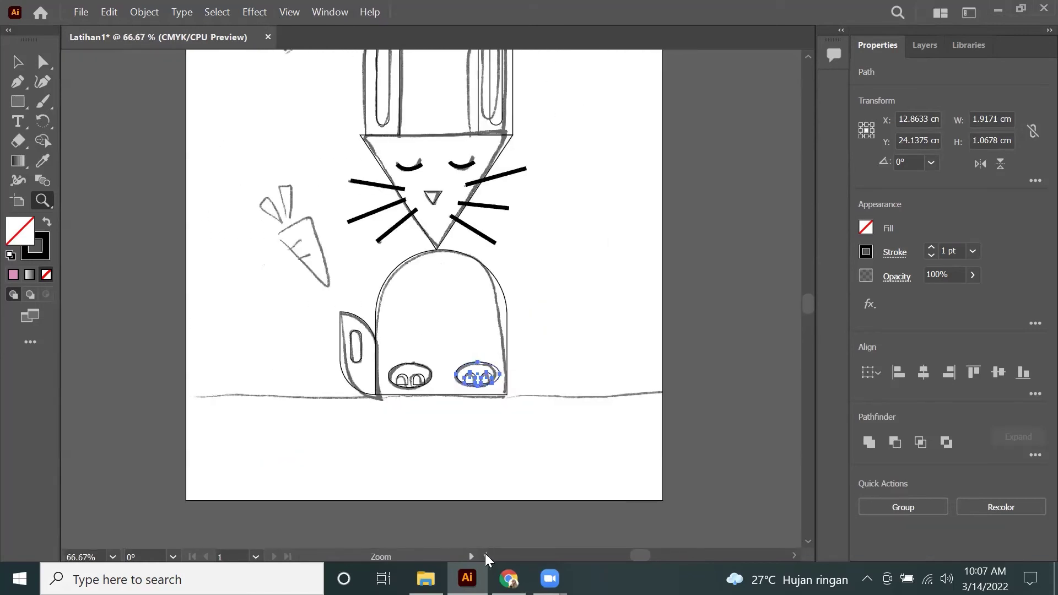
click(806, 56)
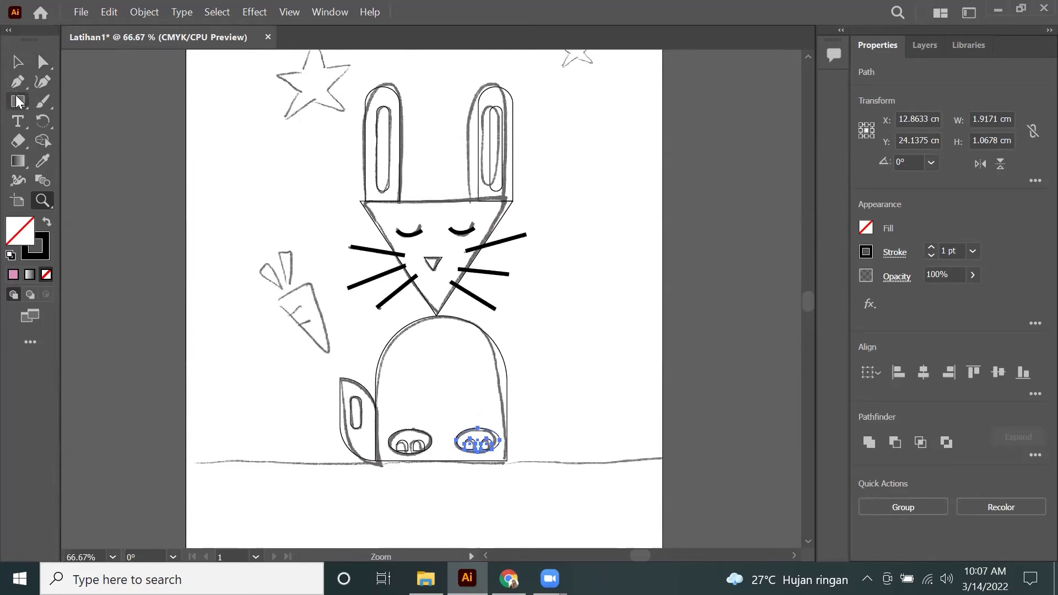
click(18, 64)
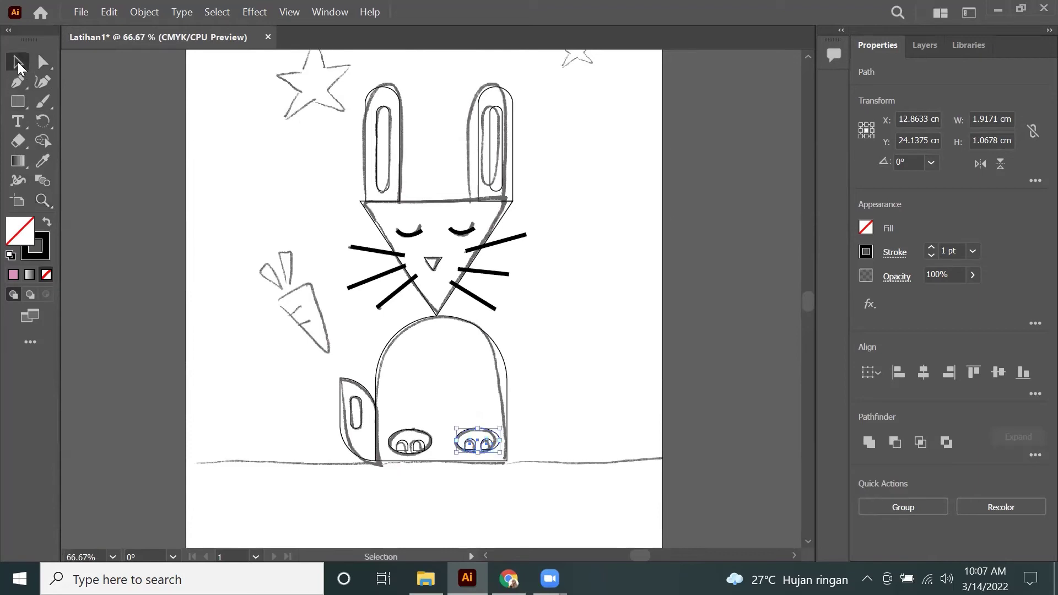
click(400, 326)
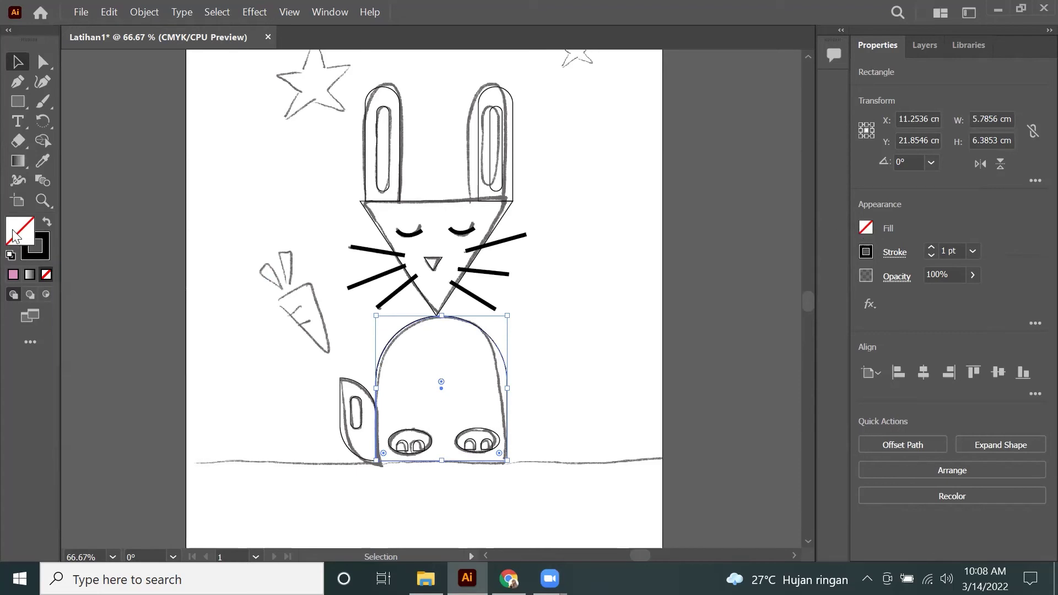
Step: Fill the rabbit's body with pink FF85DF
double_click(15, 234)
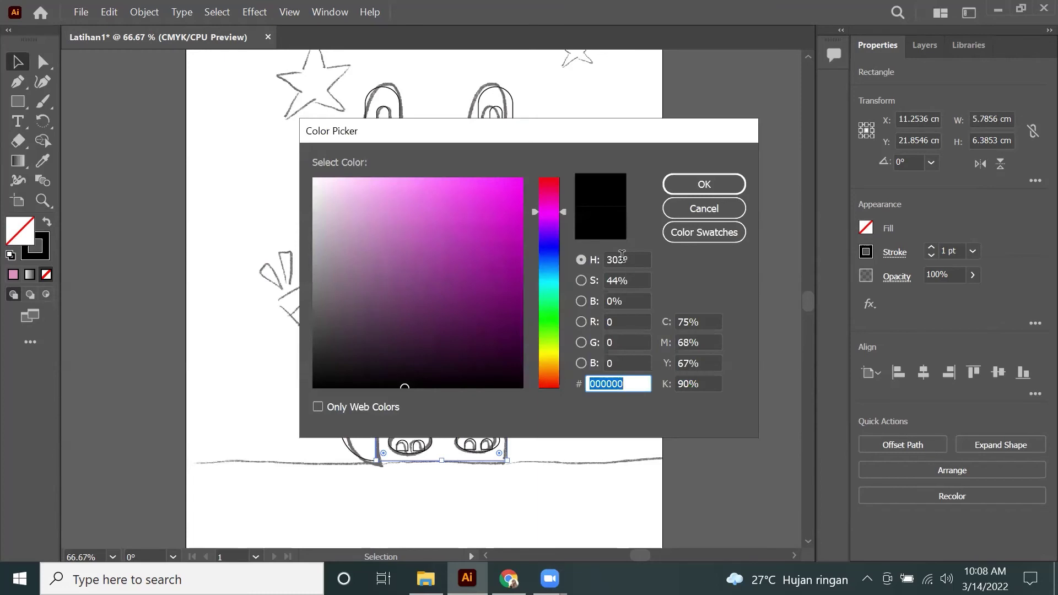
click(456, 183)
click(554, 219)
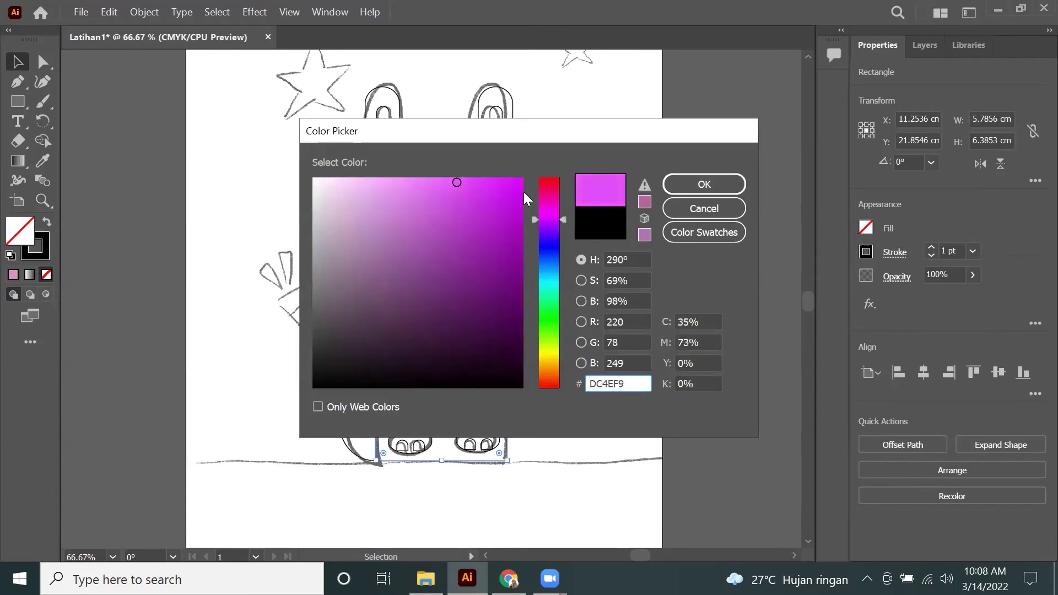
click(554, 204)
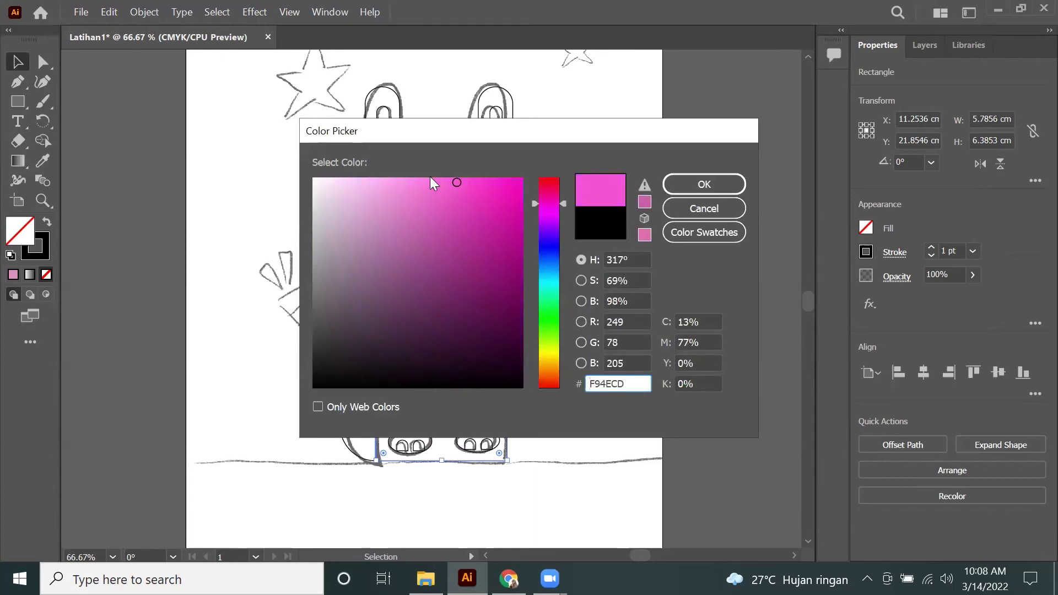
drag(431, 181, 412, 177)
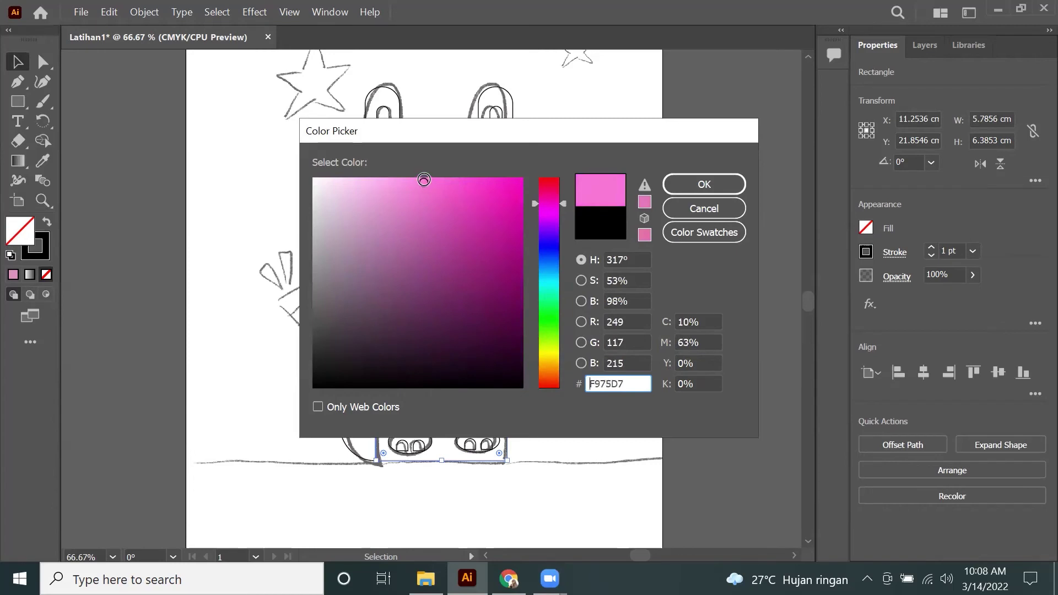
click(704, 183)
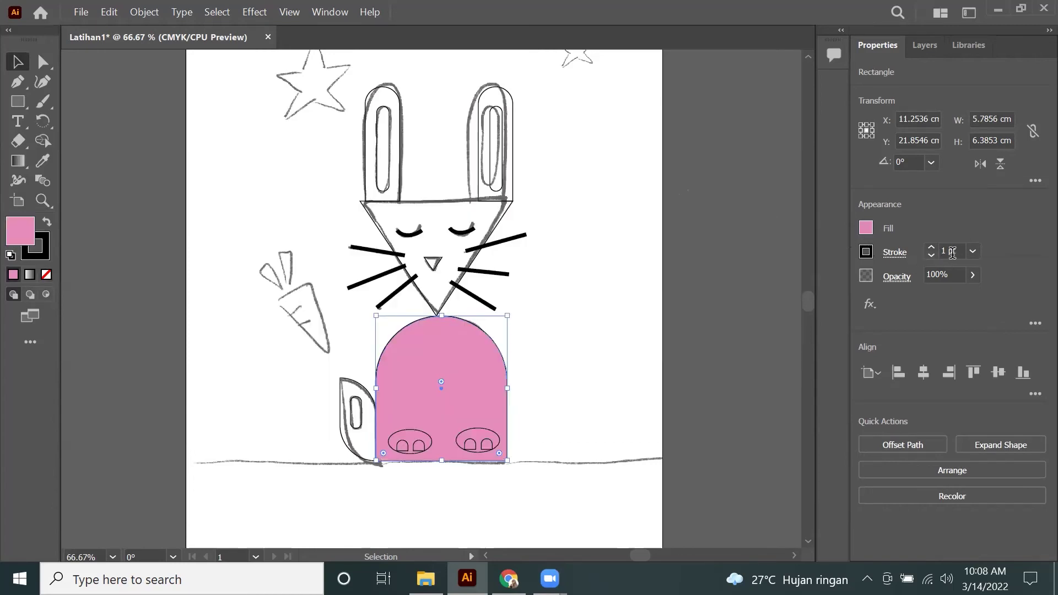
Step: Remove the body's outline by setting its stroke to None, keeping the pink fill
click(972, 253)
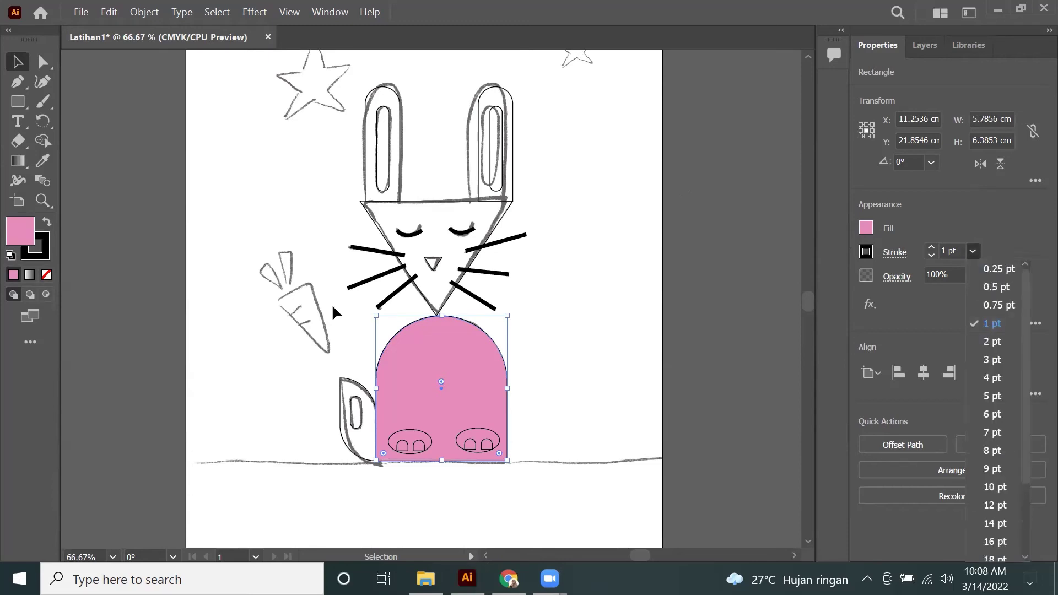
click(47, 254)
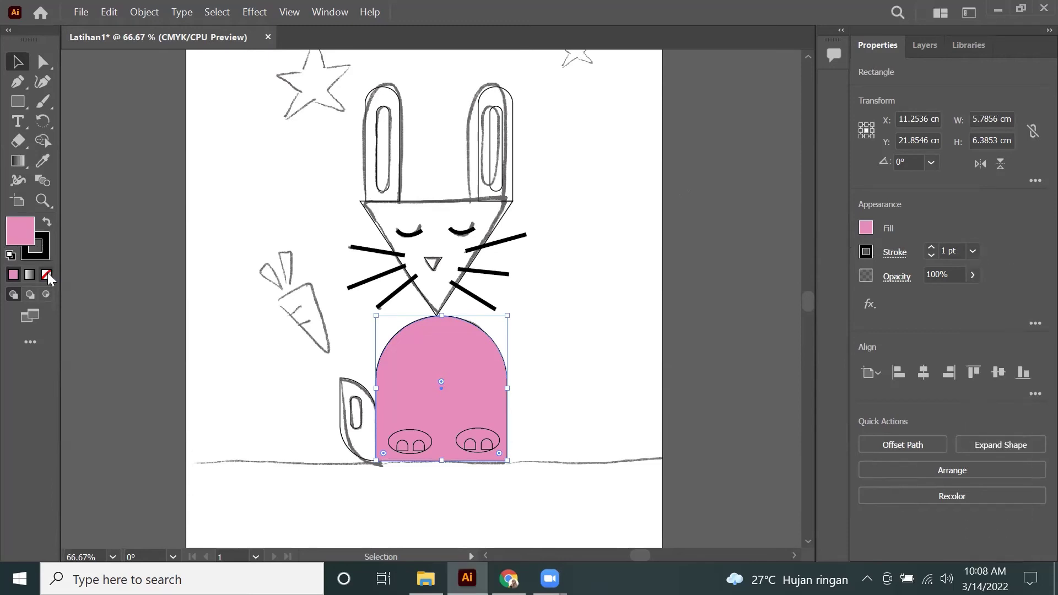
click(47, 274)
key(ctrl+z)
click(44, 255)
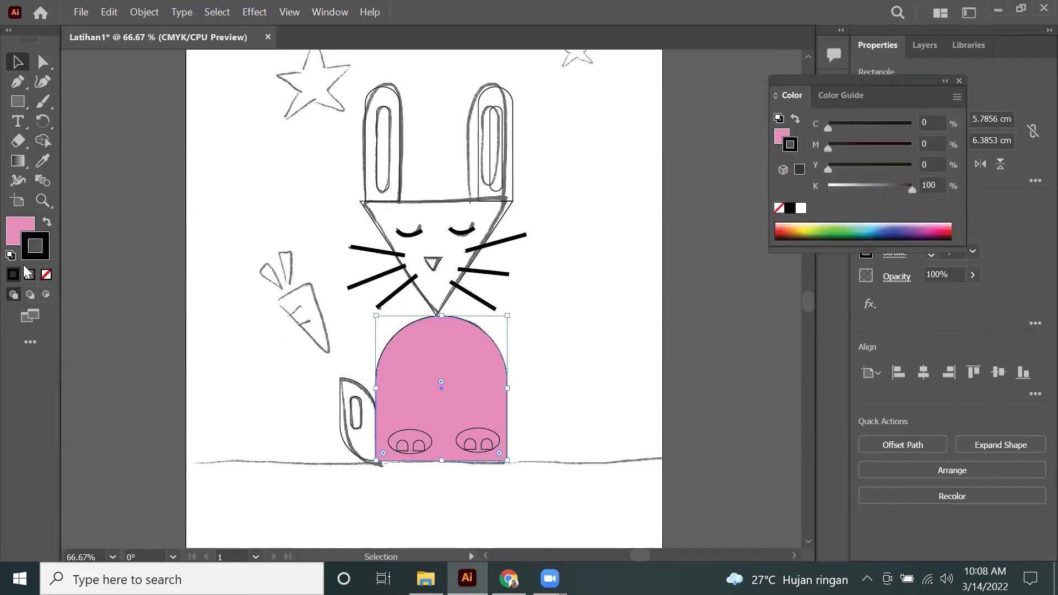
click(46, 275)
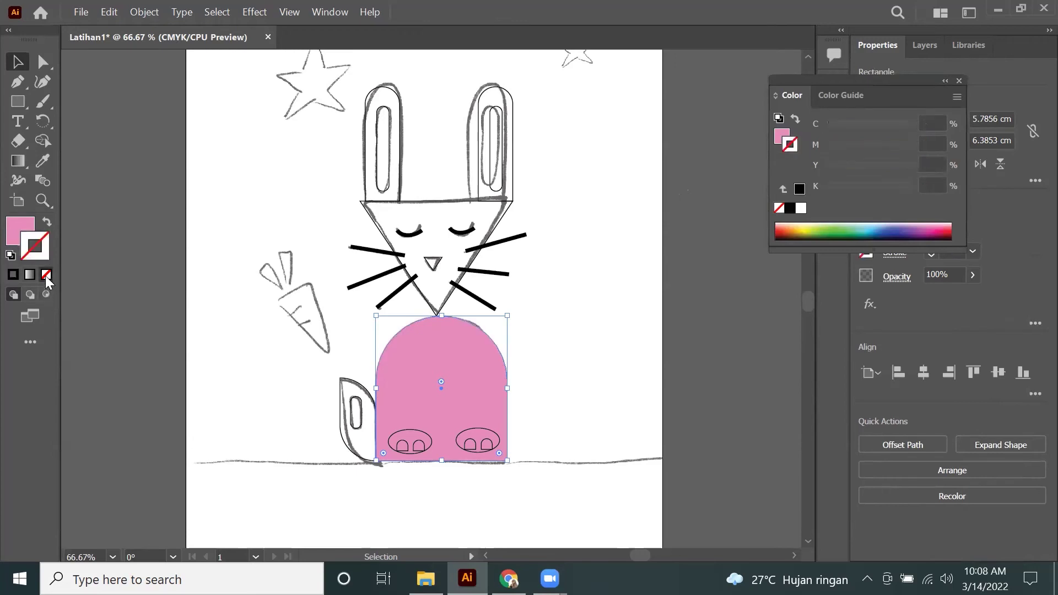
click(959, 81)
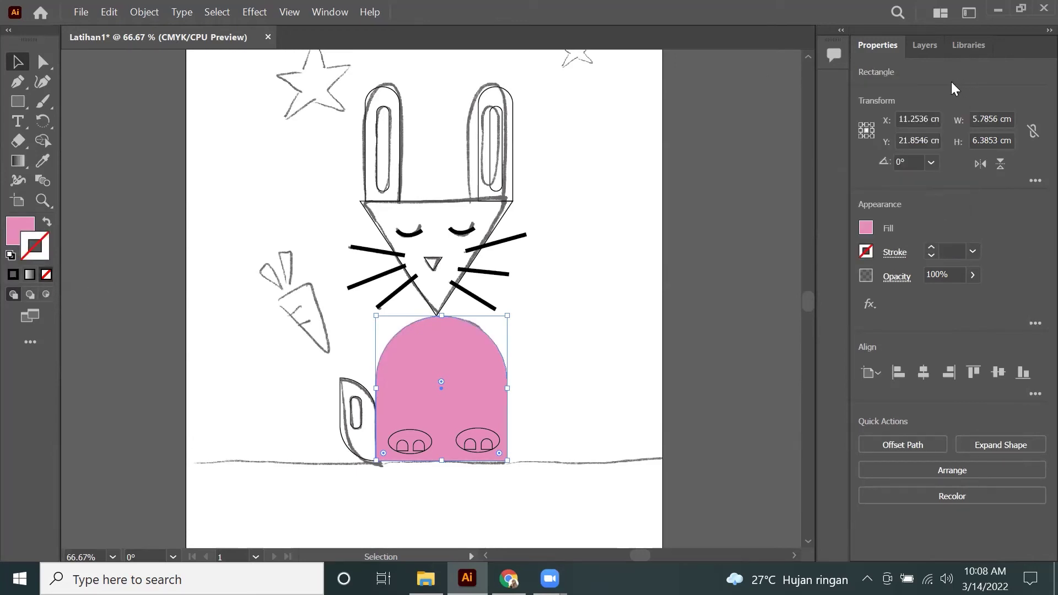
key(x)
click(866, 252)
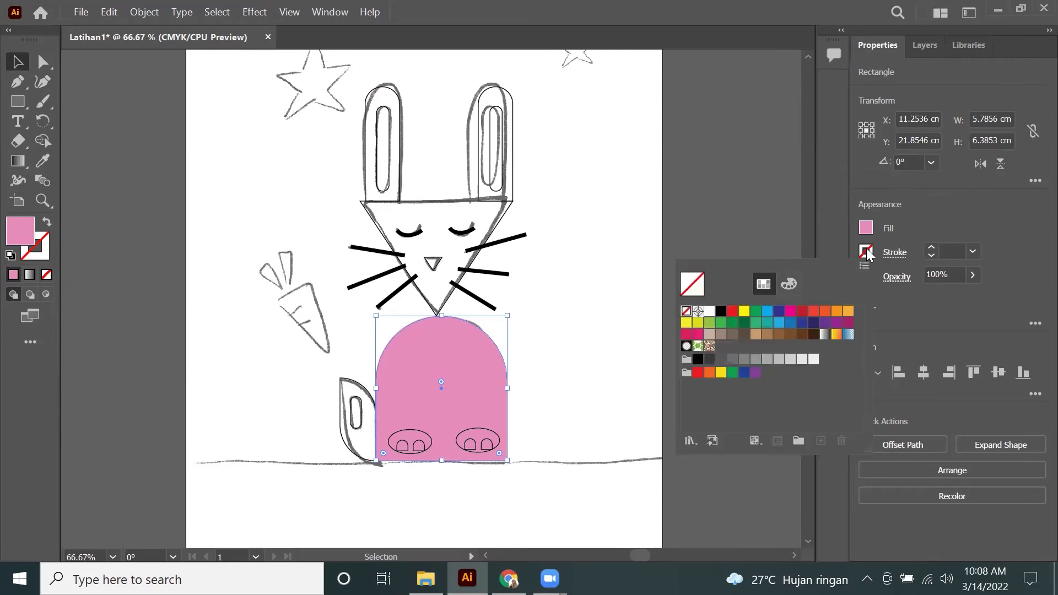
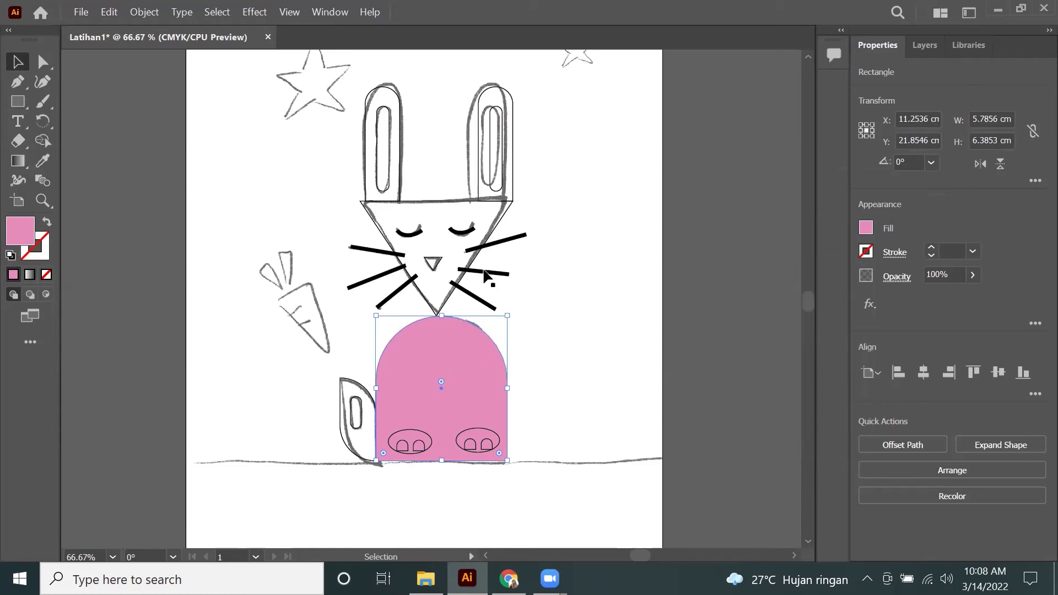
Step: Eyedrop the pink body's fill onto the bunny's triangular head, leaving no stroke
click(477, 213)
click(499, 216)
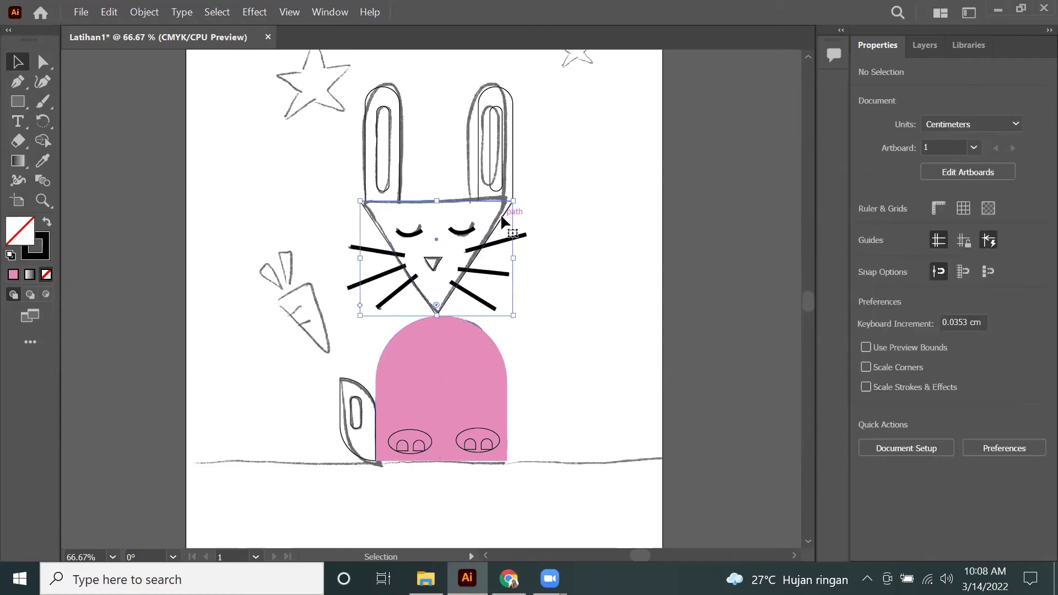
click(446, 345)
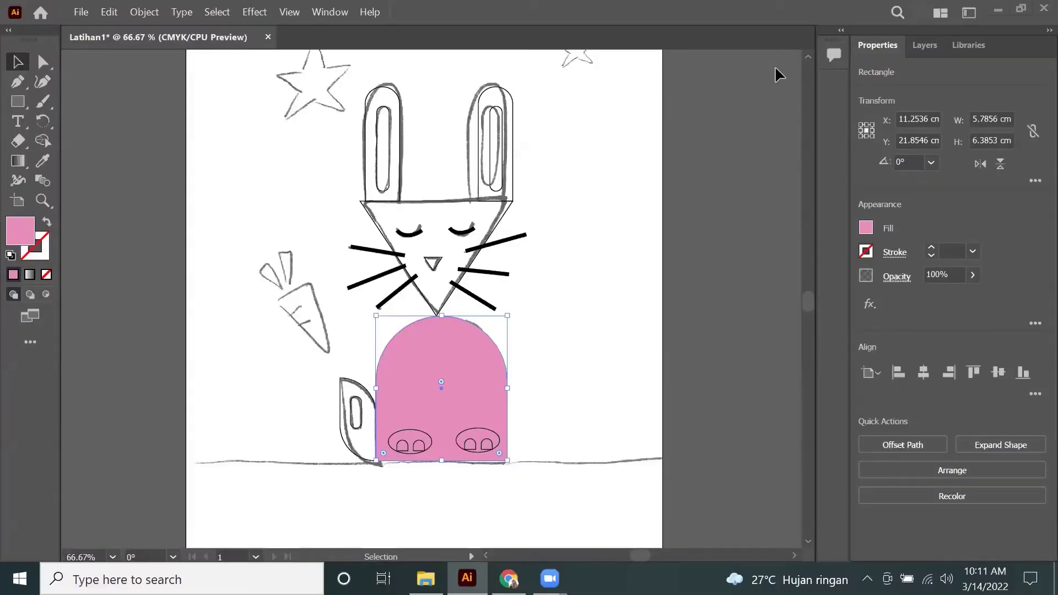
click(458, 200)
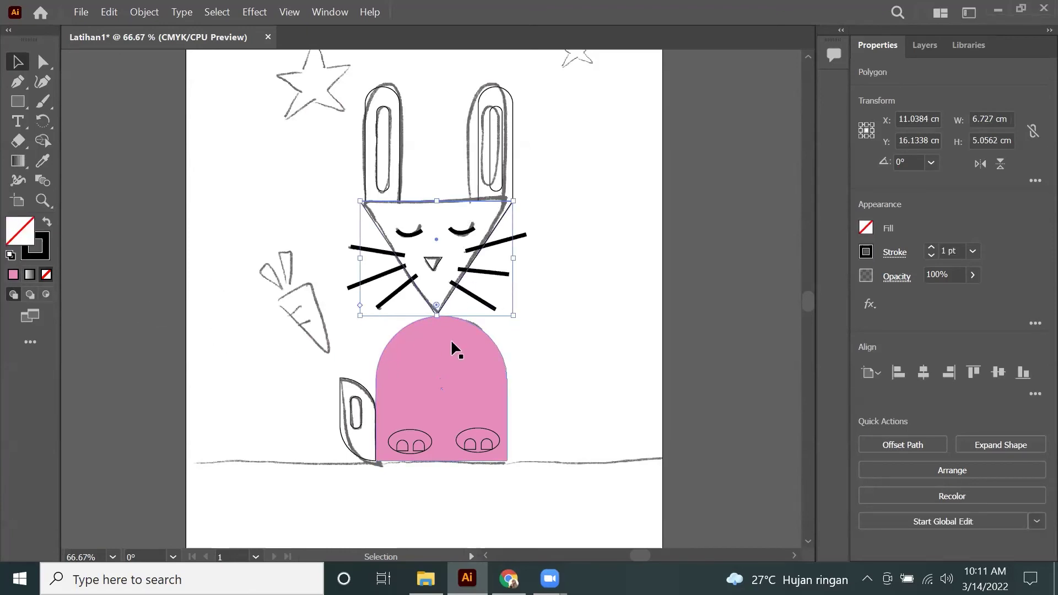
click(431, 345)
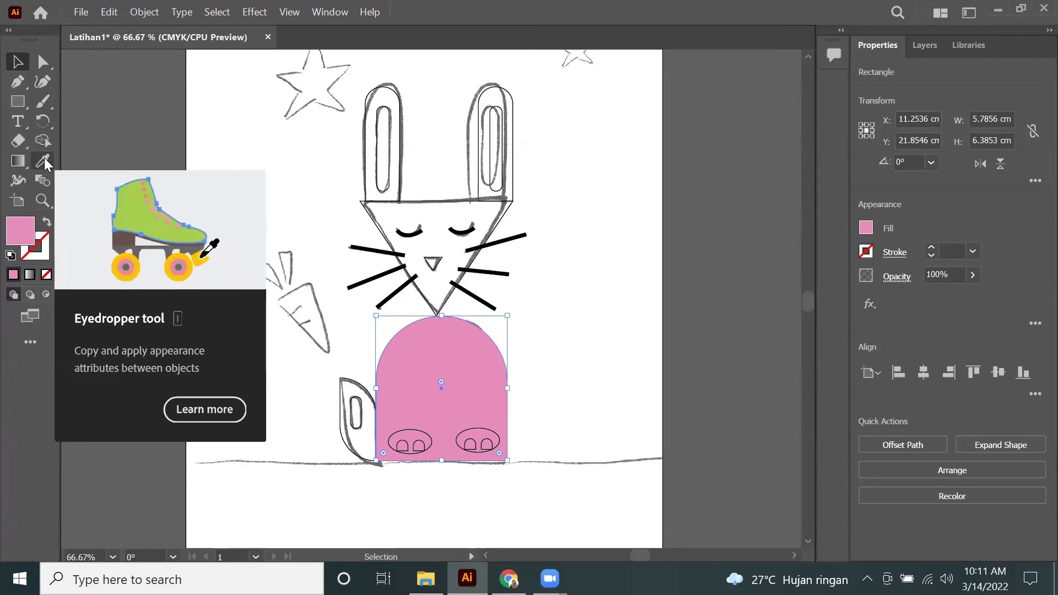
click(44, 157)
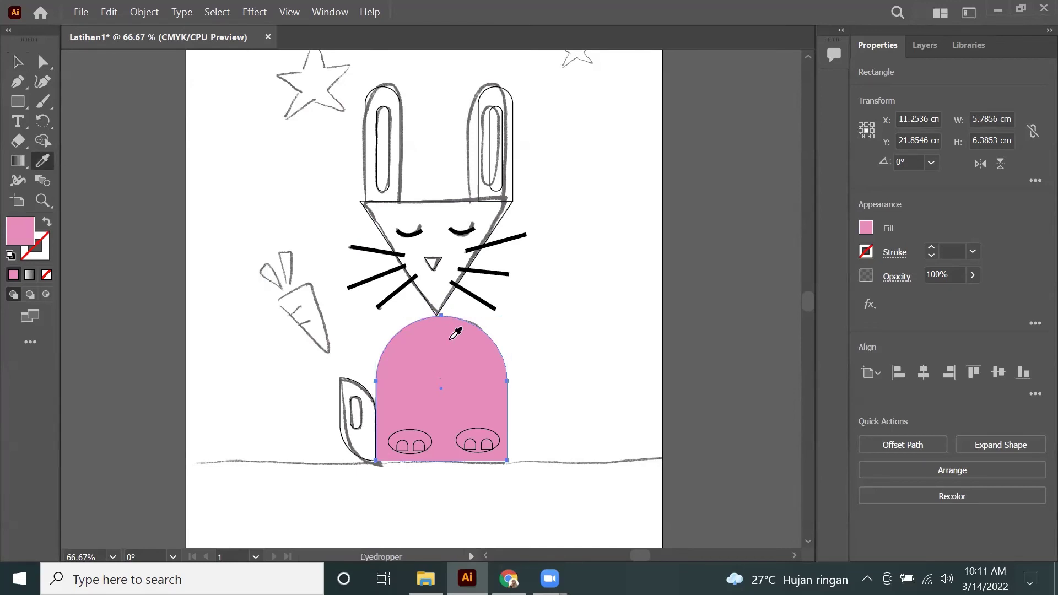
click(17, 61)
click(409, 202)
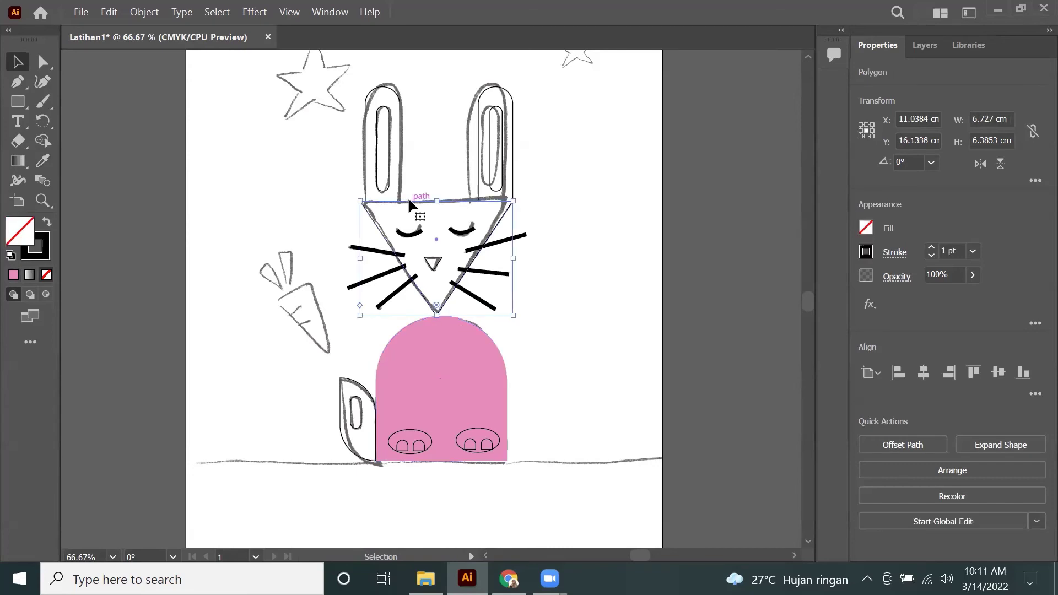
click(38, 164)
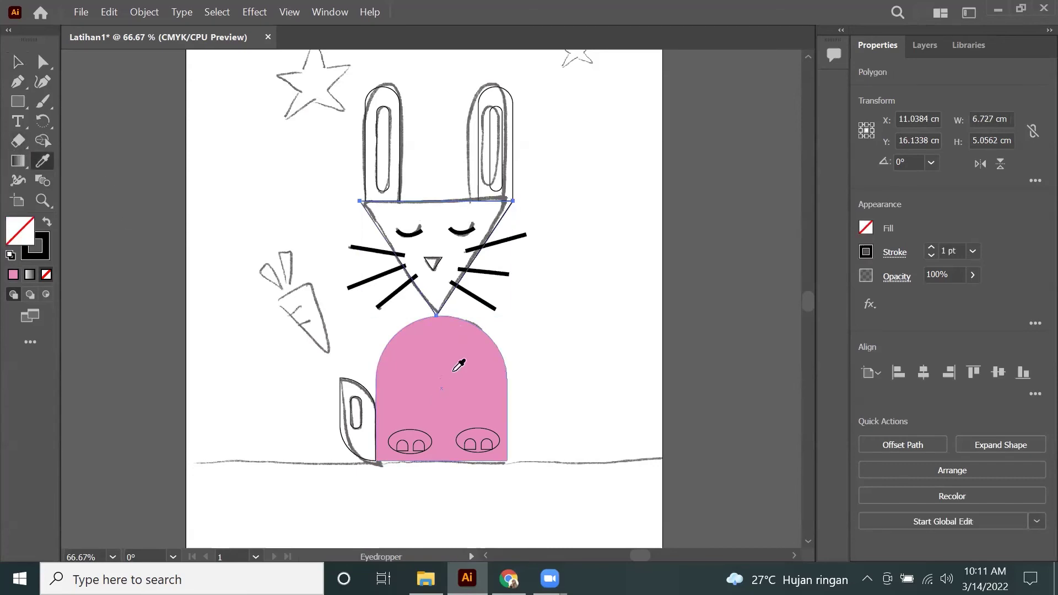
click(455, 357)
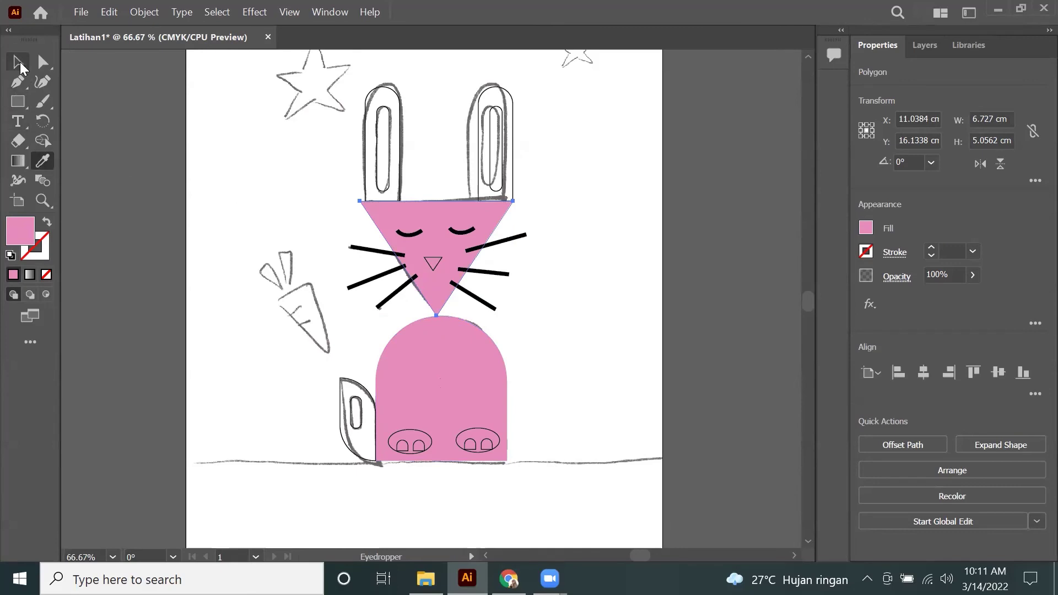
click(18, 62)
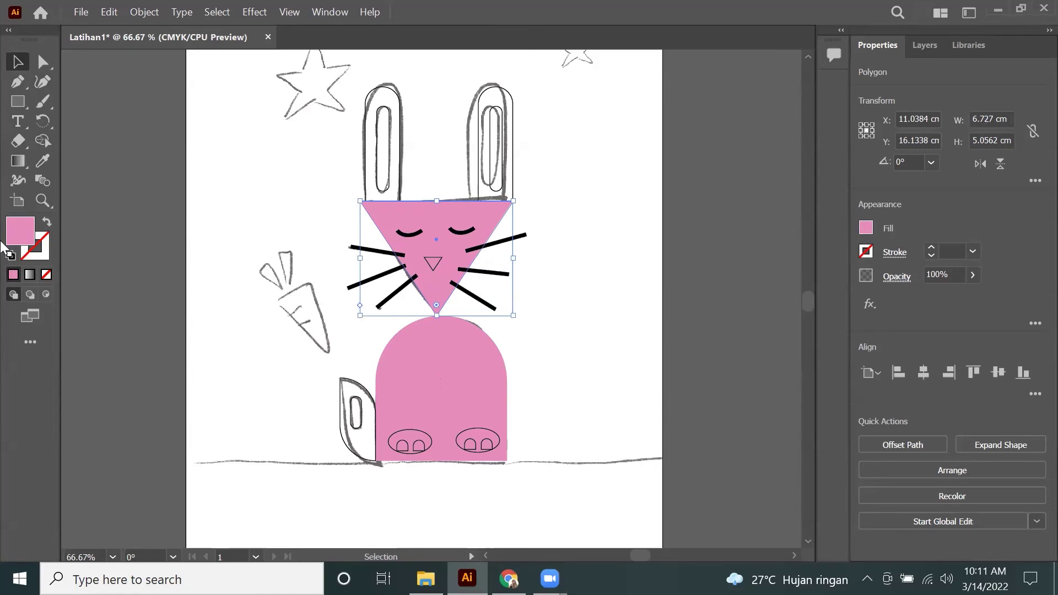
Step: Change the head triangle's fill to the paler pink F9CDE7 in the Color Picker
double_click(14, 228)
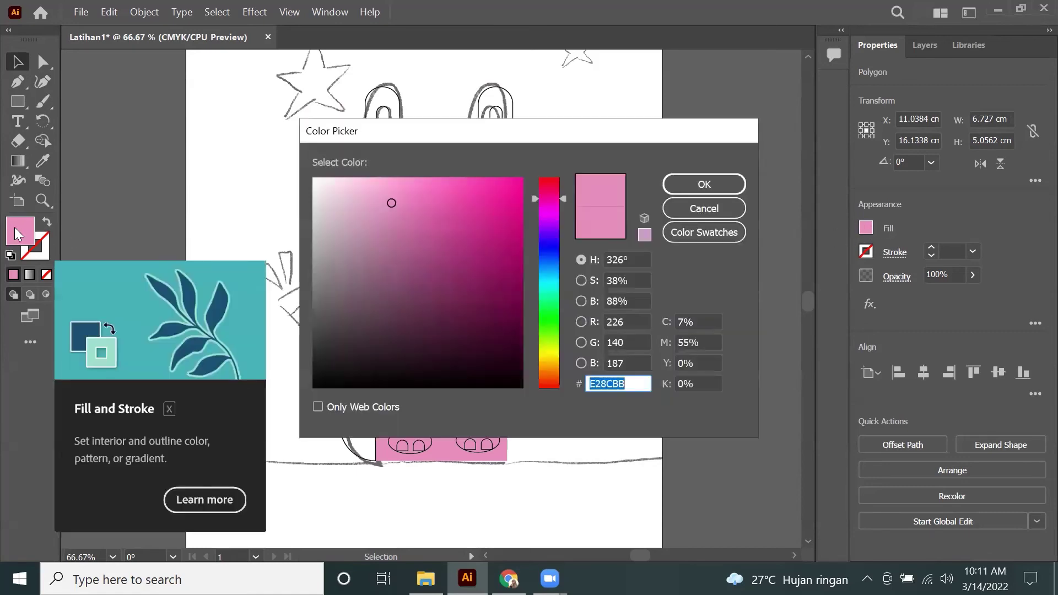
drag(421, 207, 344, 182)
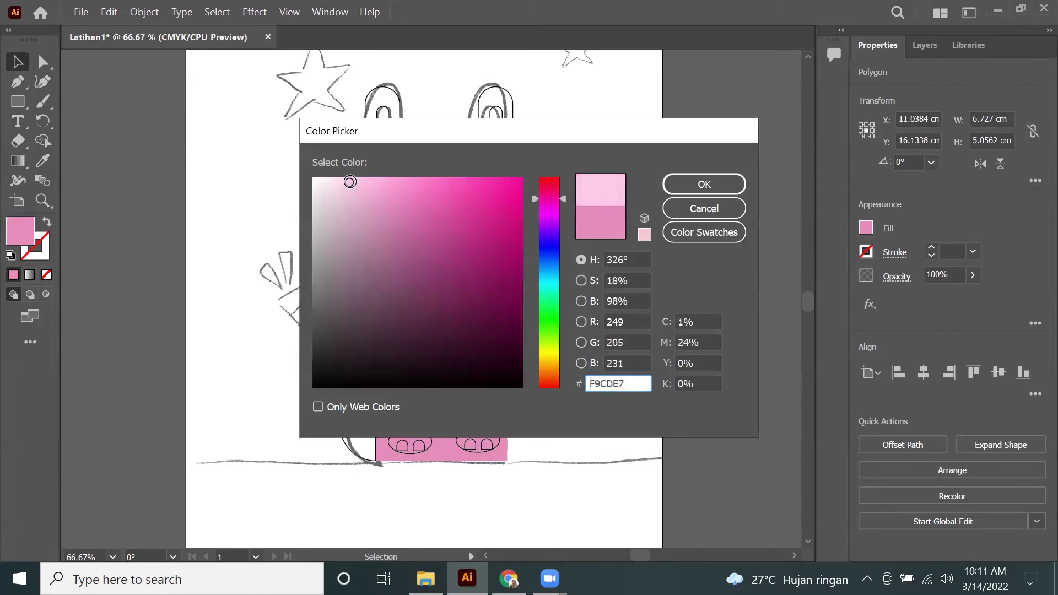
click(675, 185)
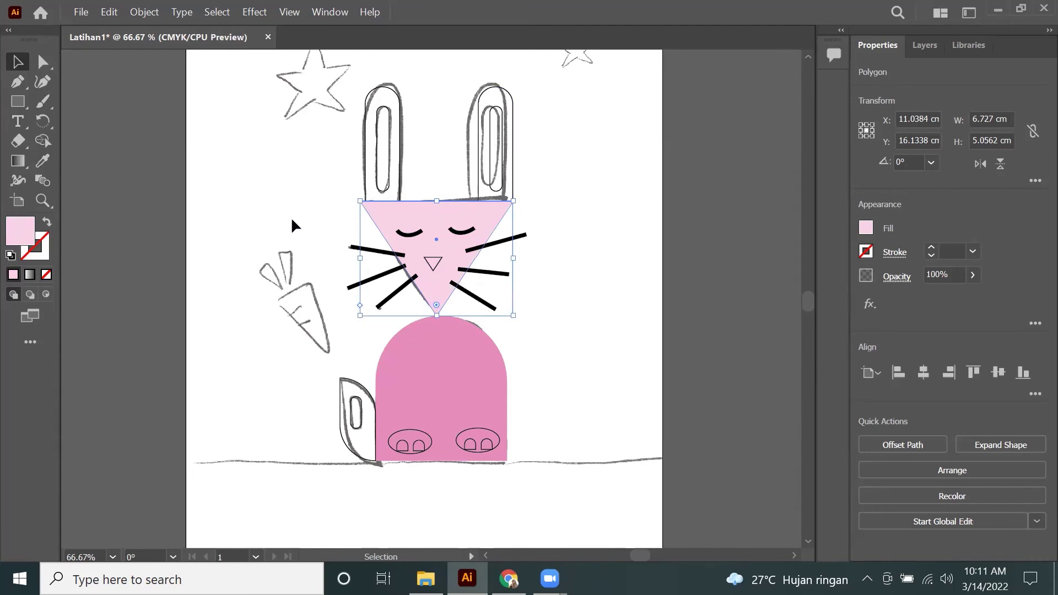
Step: Fill the left ear with the body pink and its inner strip with the face's light pink
click(400, 190)
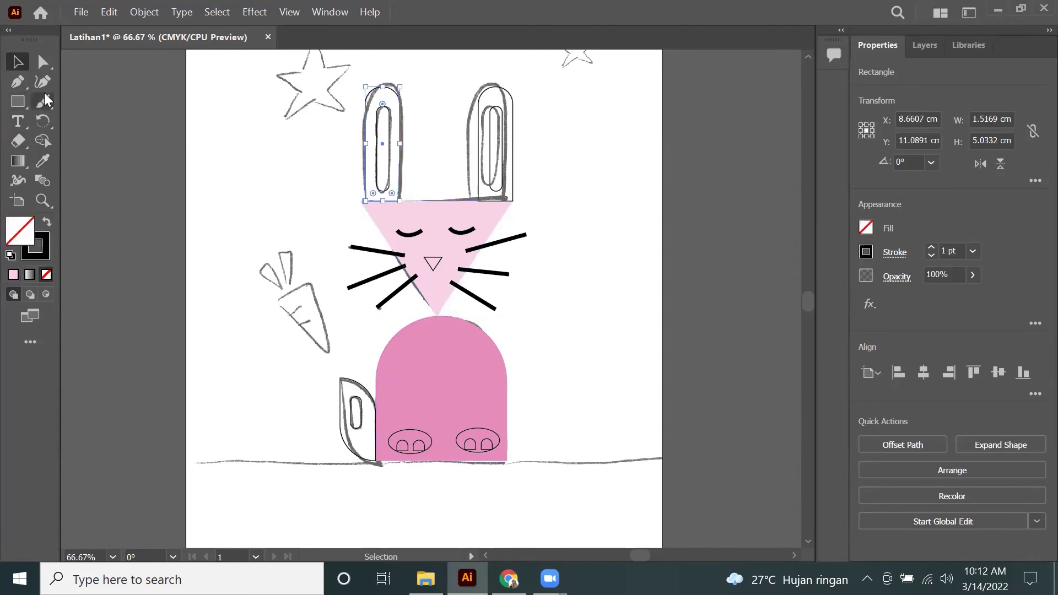
key(i)
click(441, 385)
ctrl+click(383, 144)
click(435, 231)
key(a)
click(505, 89)
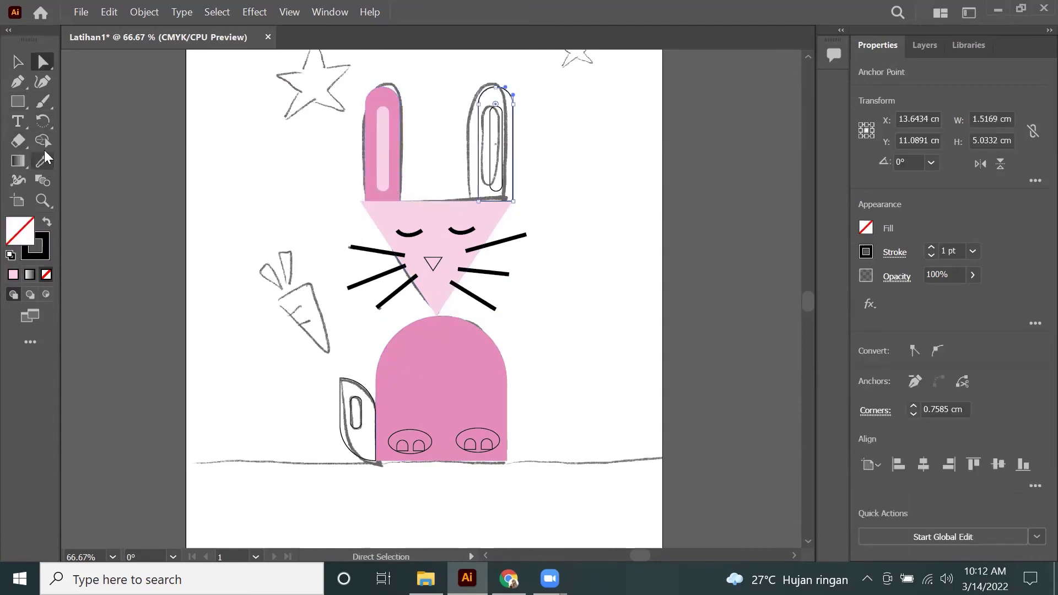
Step: Fill the right ear with the body pink and its inner strip with light pink
click(42, 160)
click(392, 110)
ctrl+click(492, 143)
click(383, 149)
Step: Eyedrop the ear's darker pink onto the small nose triangle
scroll(424, 352, up, 3)
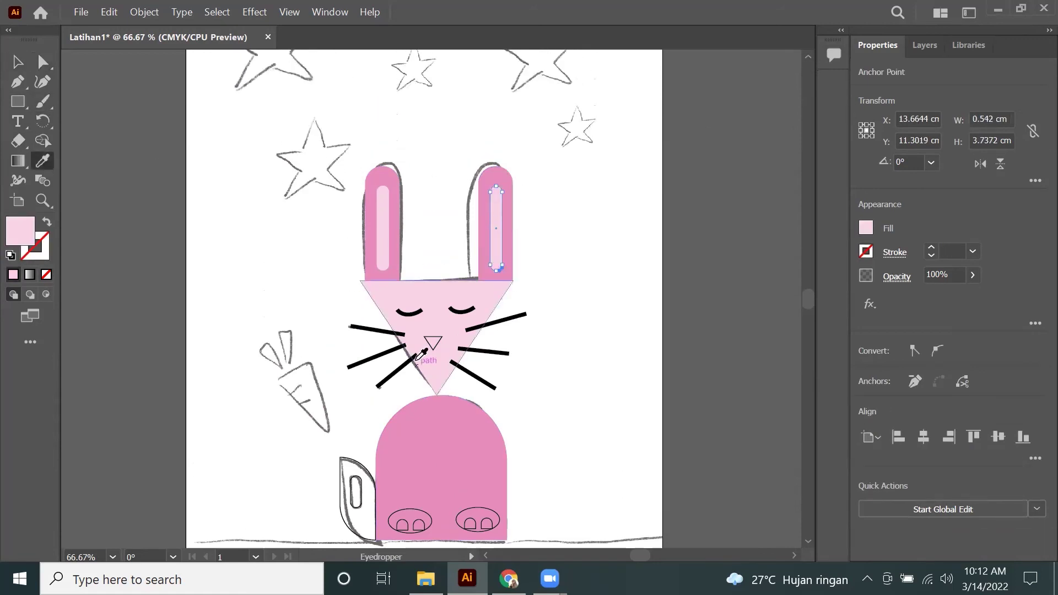
ctrl+click(432, 342)
click(504, 231)
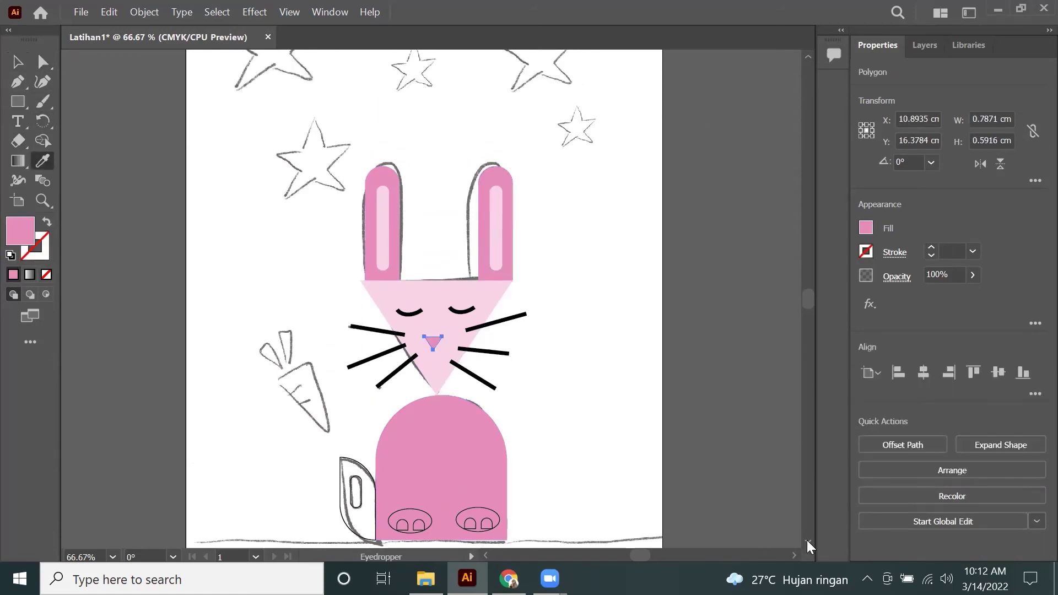
scroll(807, 539, down, 3)
click(17, 62)
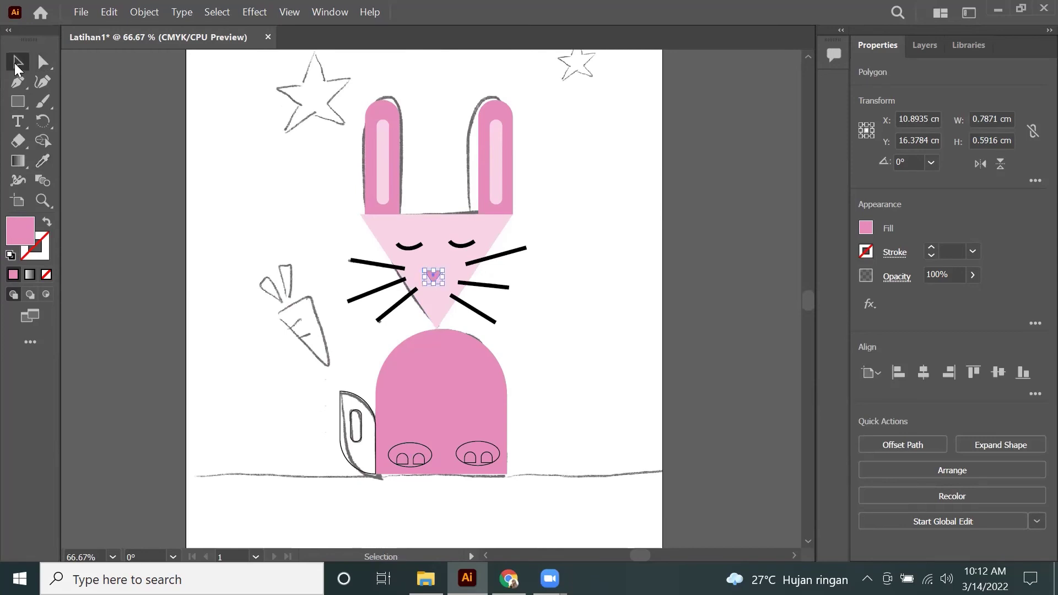
Step: Give both paw ellipses the face's light pink fill
click(411, 442)
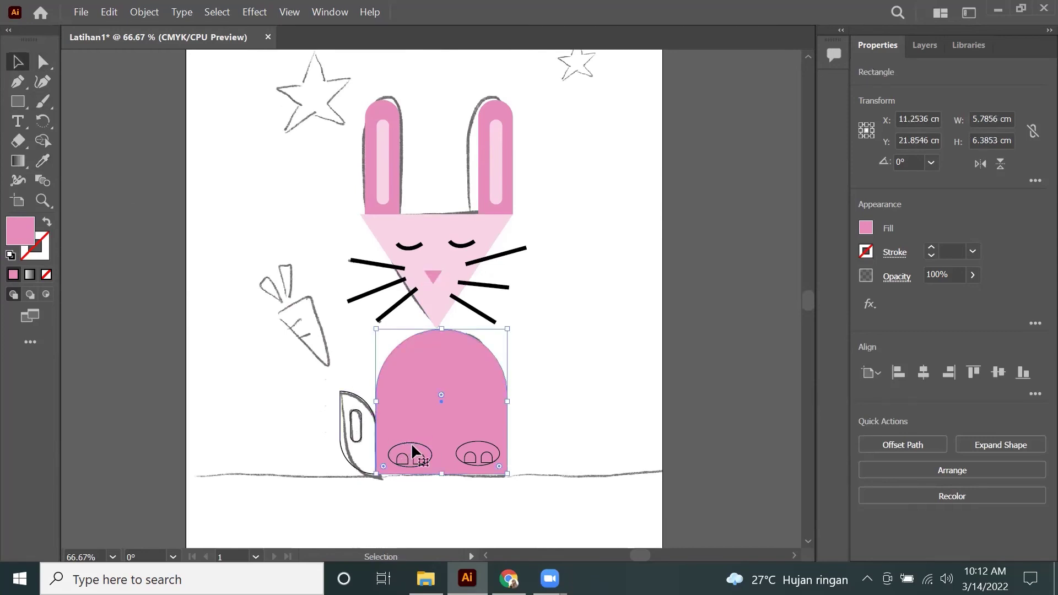
shift+click(484, 448)
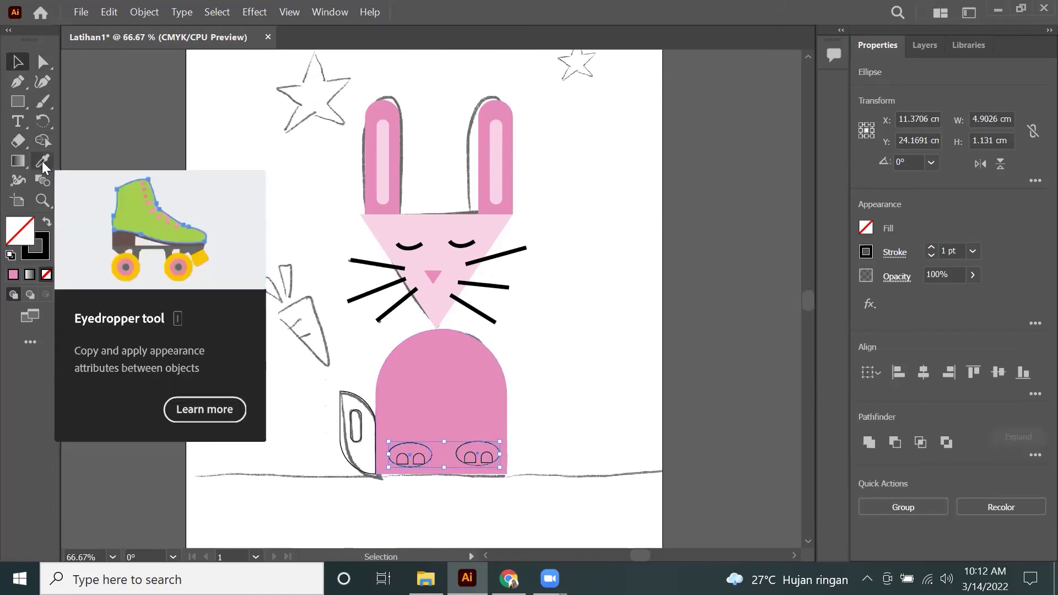
click(42, 161)
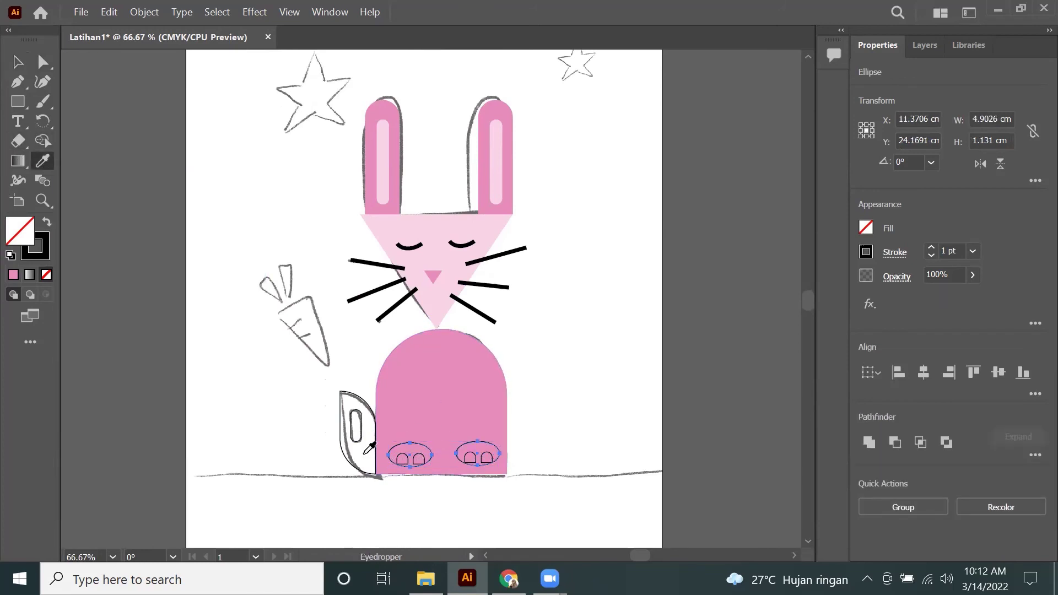
click(486, 212)
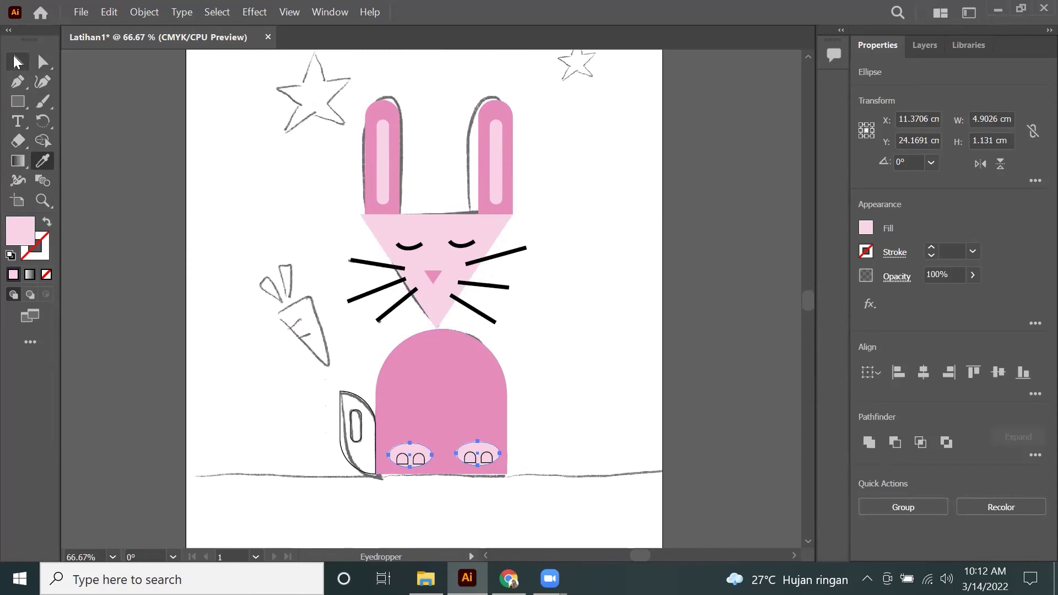
click(15, 64)
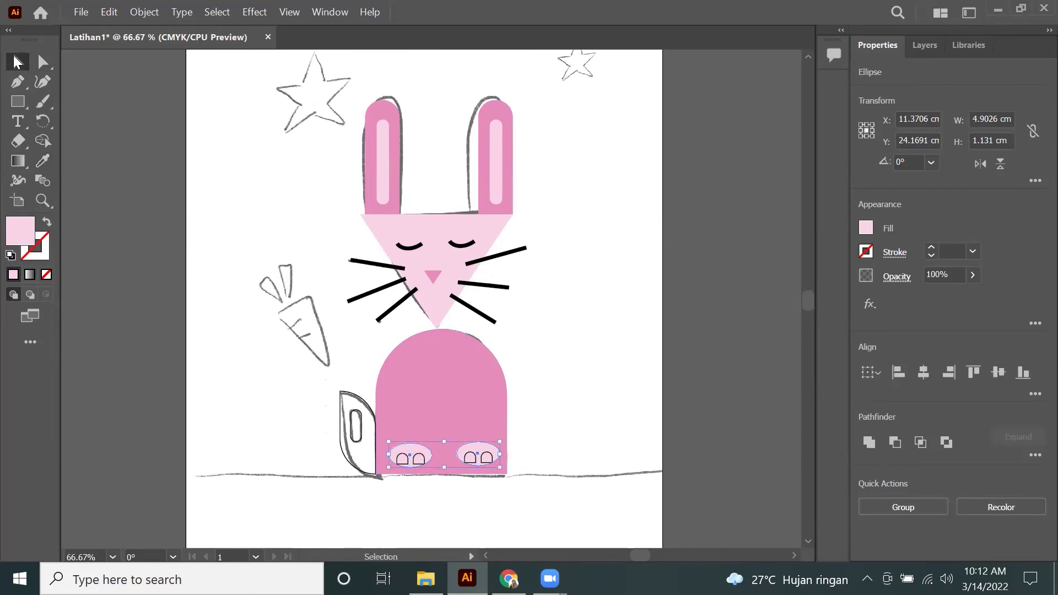
click(417, 497)
Step: Fill the four toe arches on both paws with white
click(401, 457)
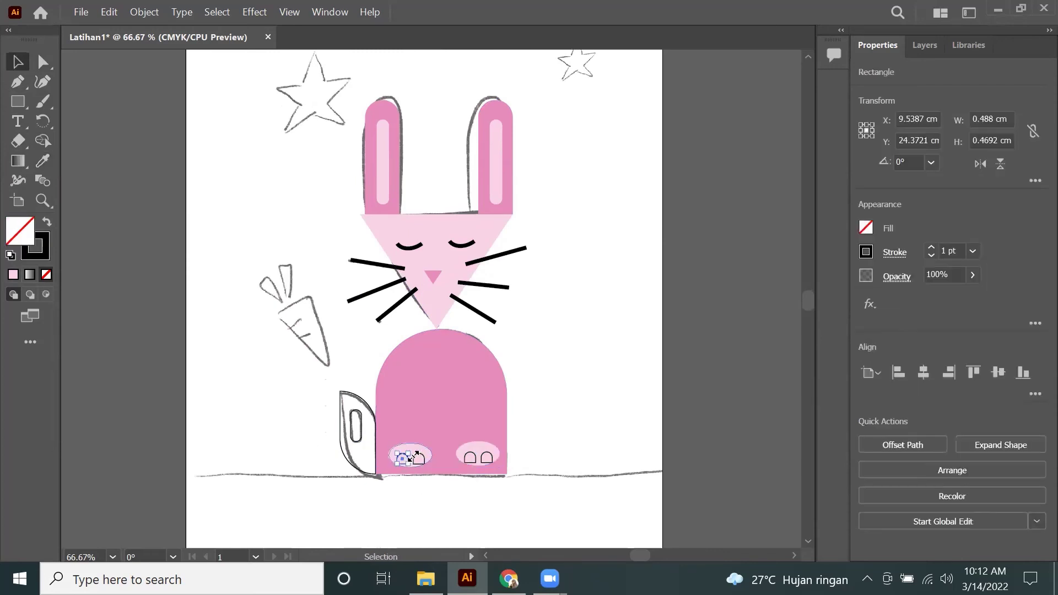
shift+click(417, 456)
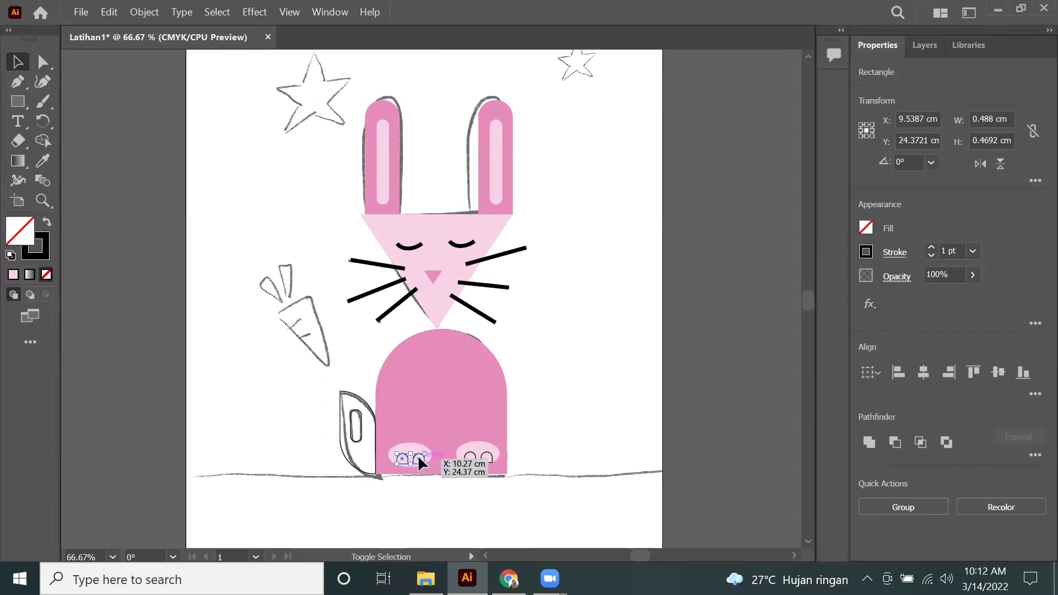
shift+click(471, 457)
shift+click(486, 457)
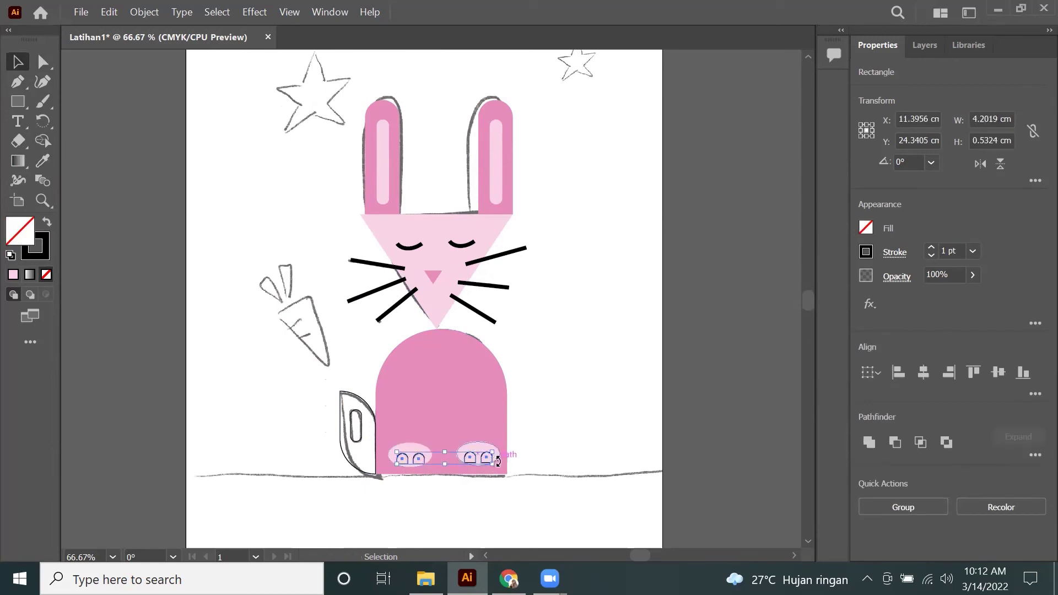
double_click(27, 232)
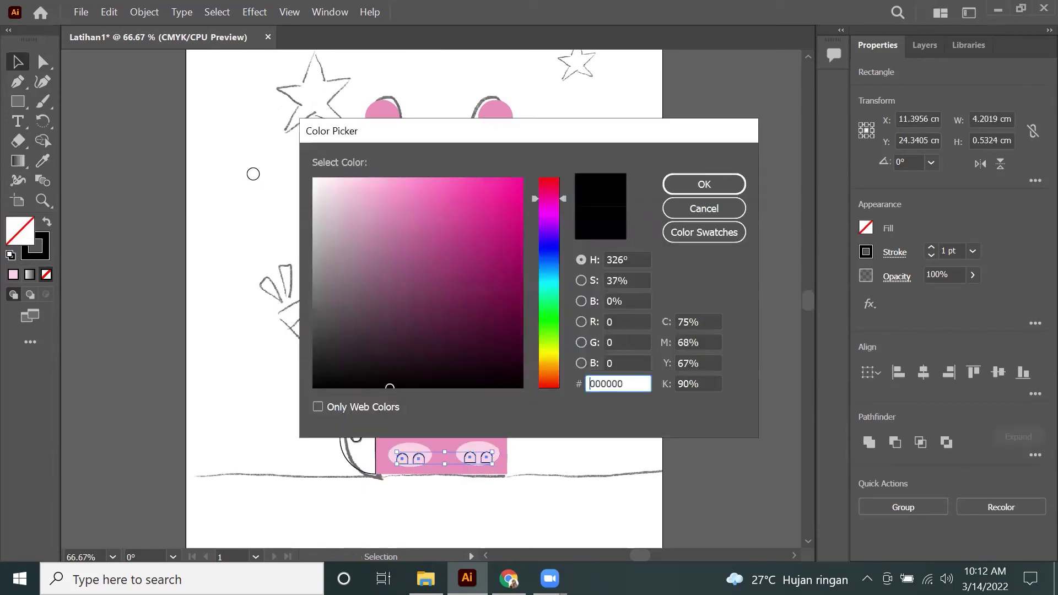
drag(317, 184, 296, 169)
click(710, 180)
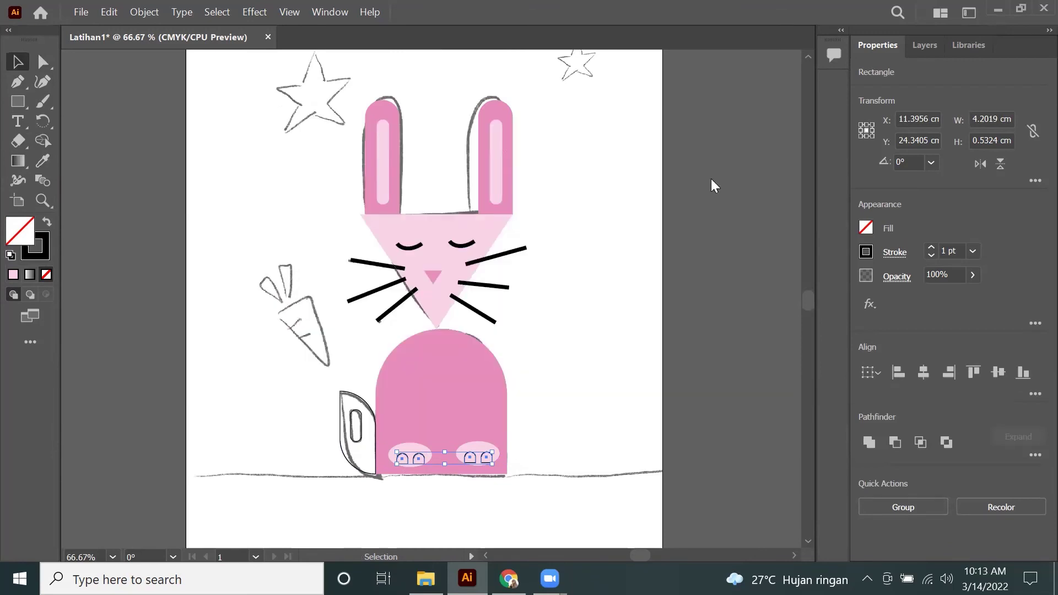
Step: Set the toe arches' stroke to None and deselect everything
click(892, 253)
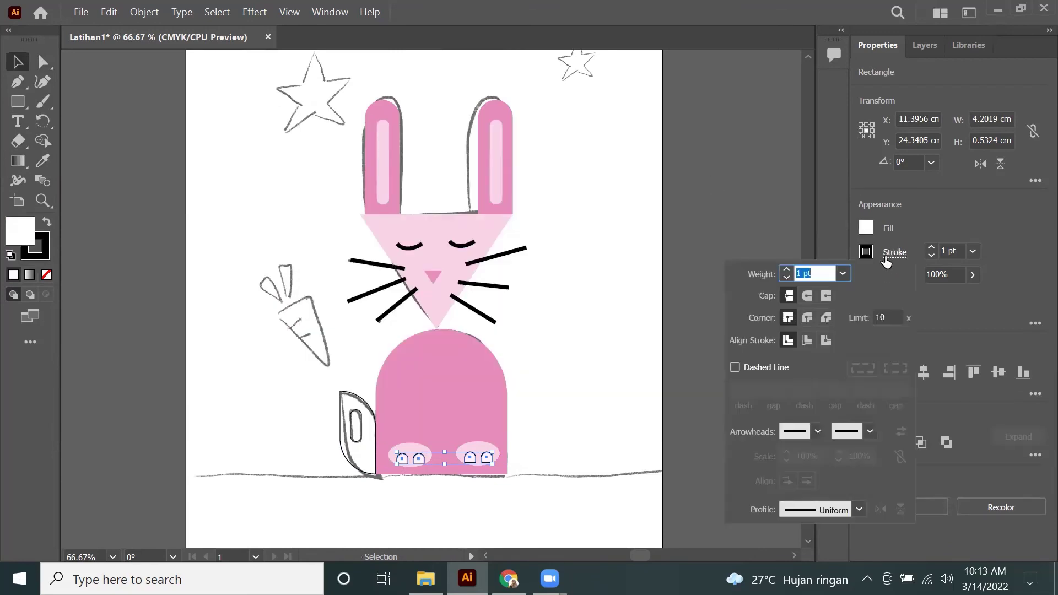
click(865, 252)
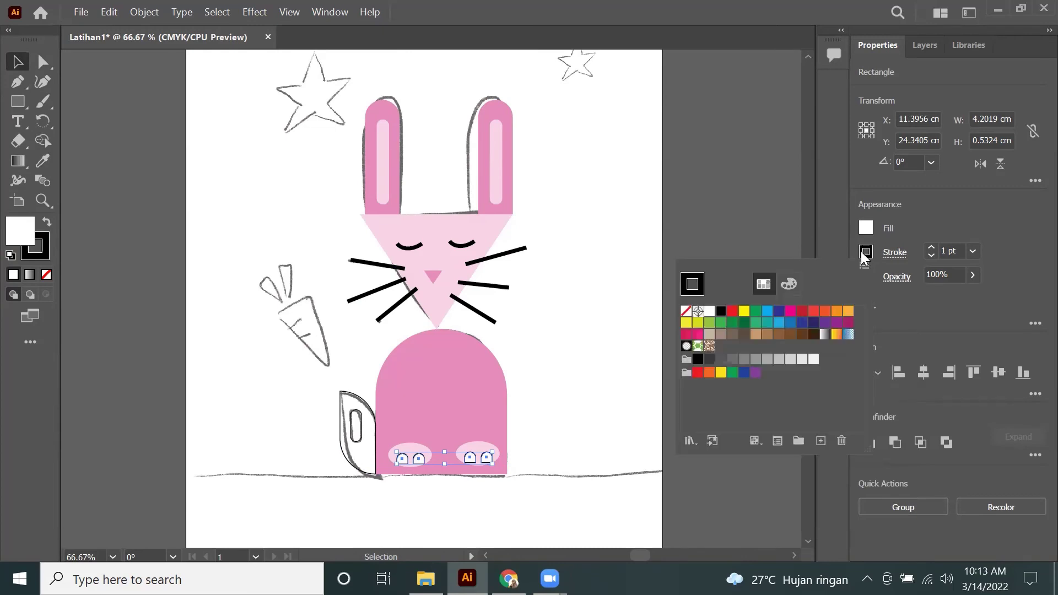
click(686, 311)
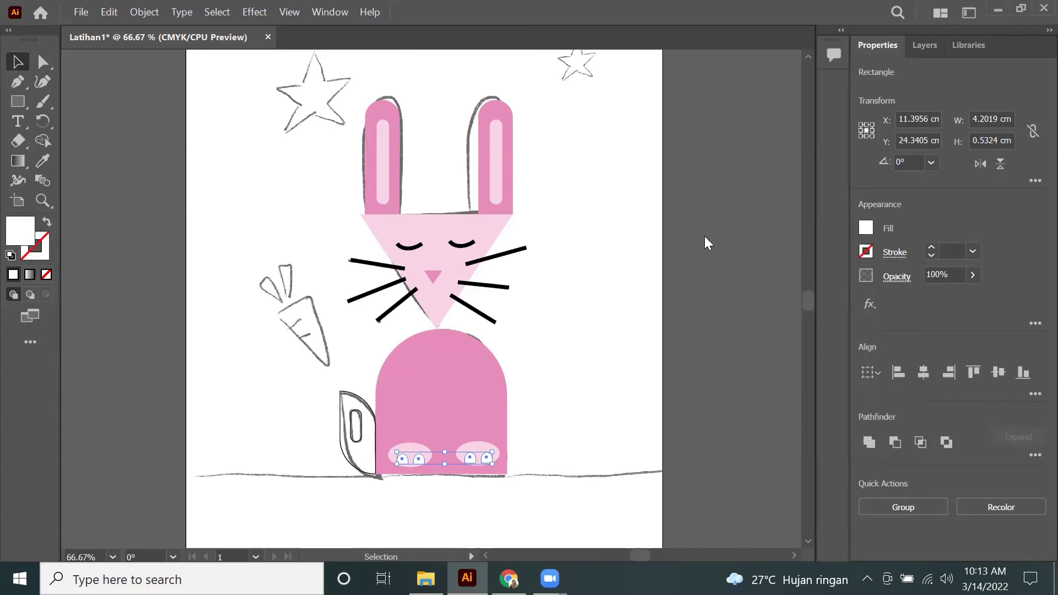
click(669, 347)
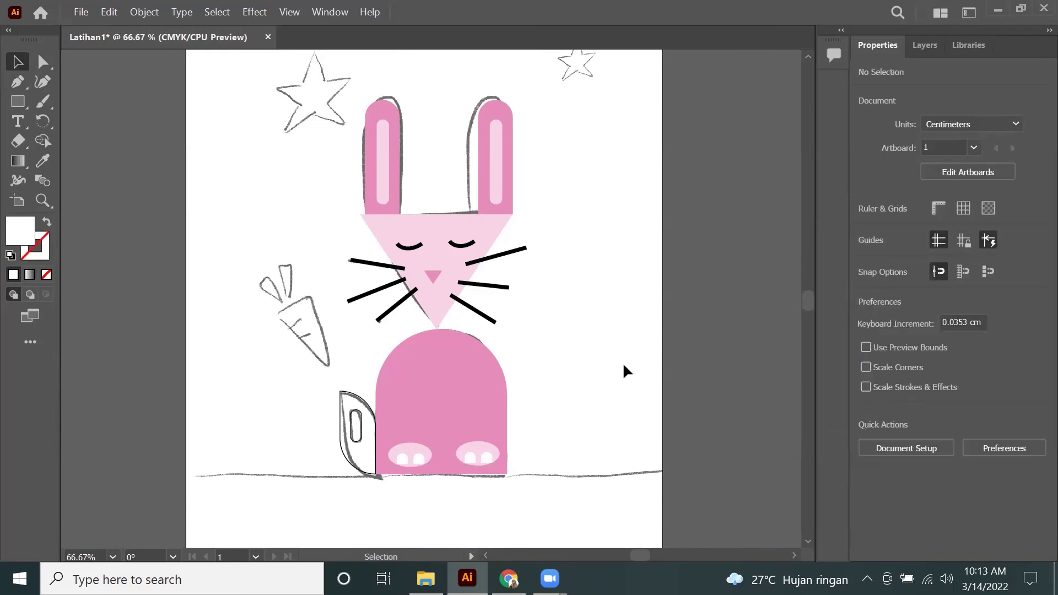
Step: Eyedrop the body pink onto the tail and the light ear pink onto its inner stripe
click(362, 447)
key(i)
click(440, 386)
ctrl+click(356, 424)
click(435, 232)
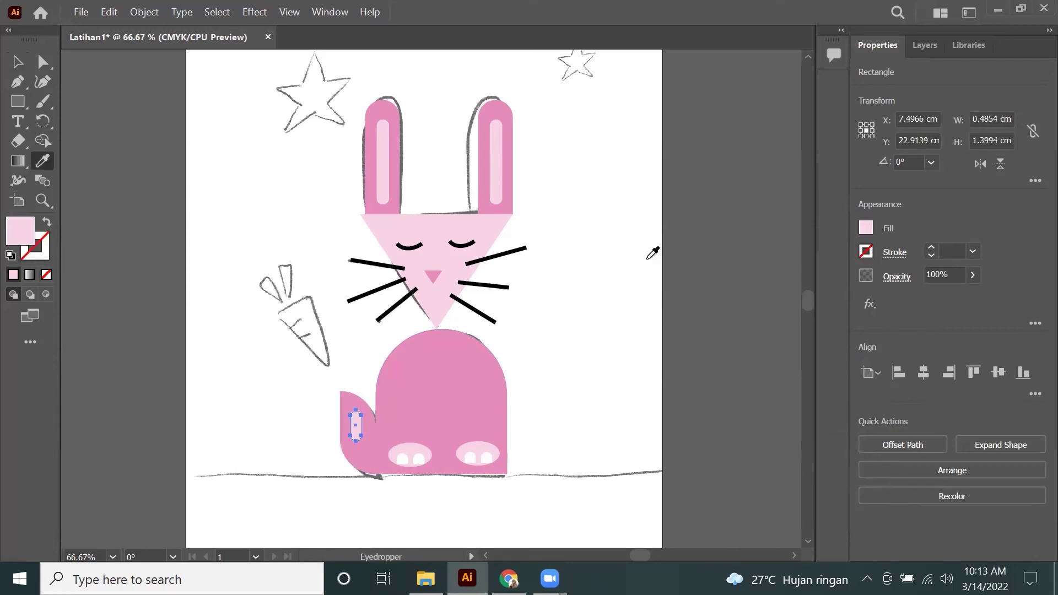
click(19, 59)
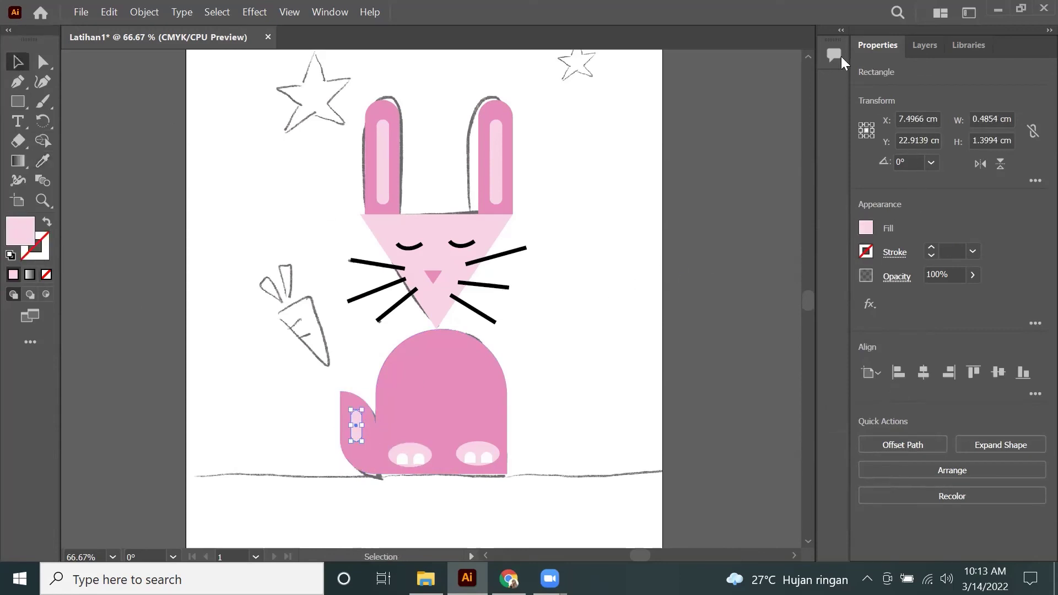
click(808, 56)
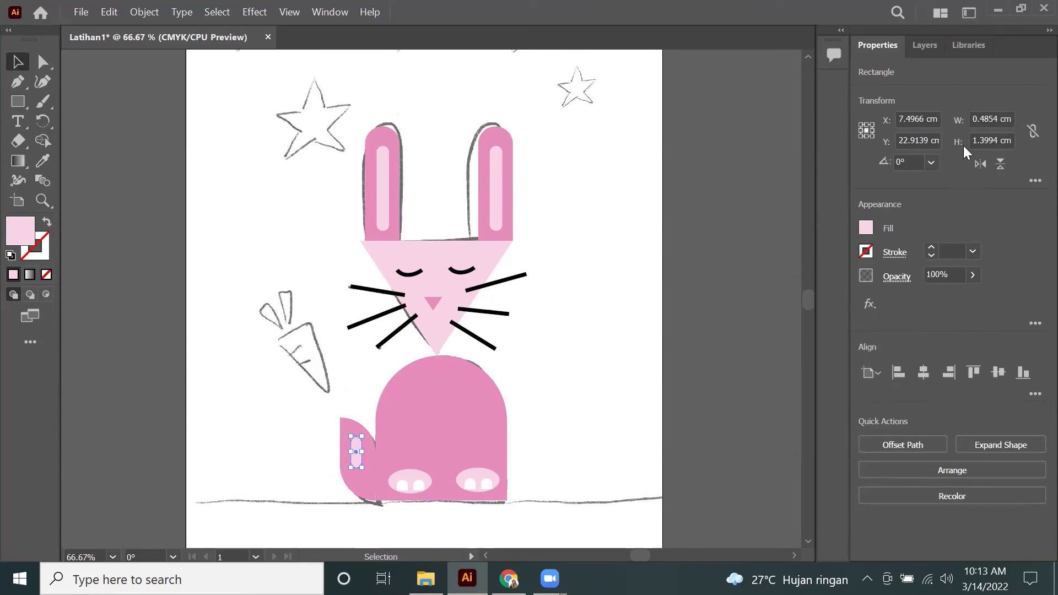
click(809, 56)
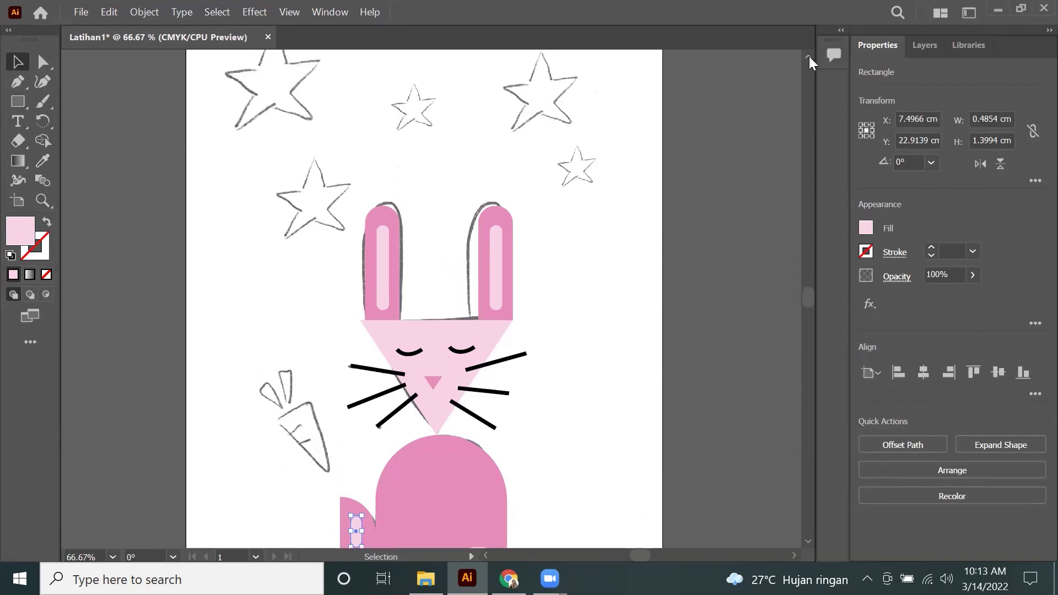
Step: Draw a star near the top-left of the page and fill it pale yellow
click(22, 98)
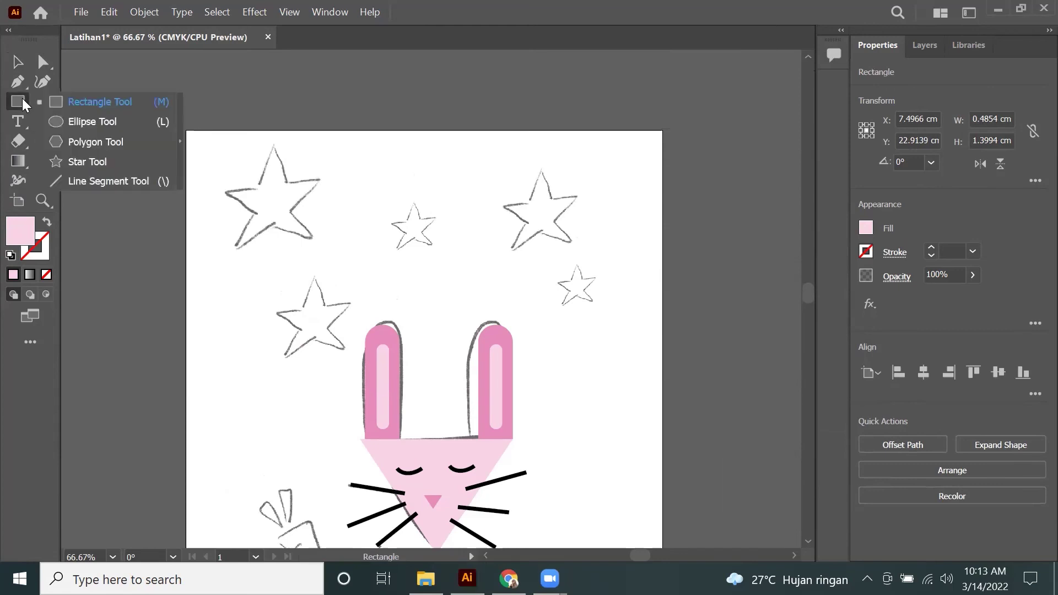
click(109, 163)
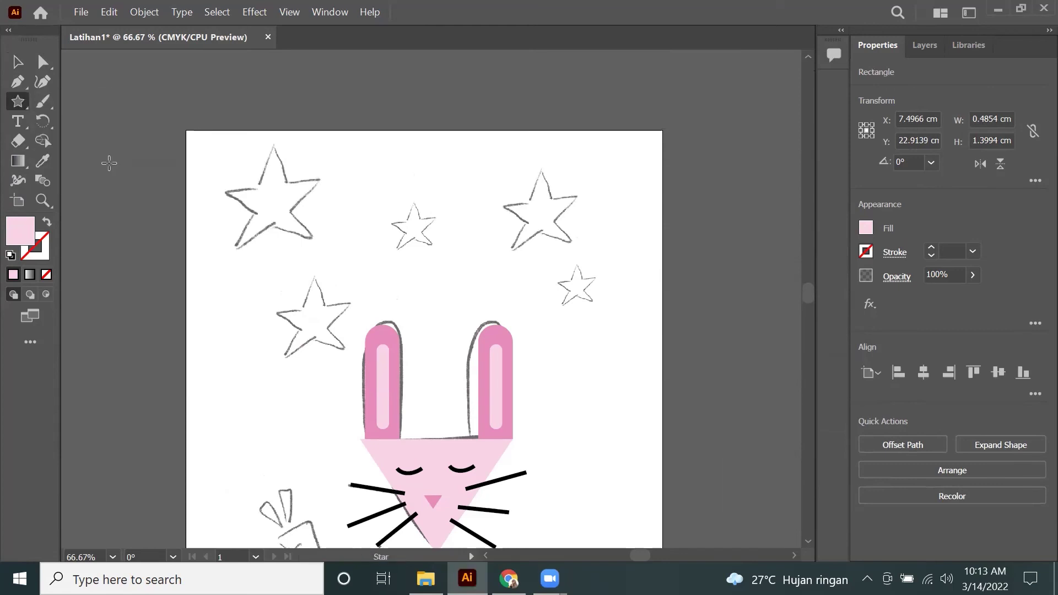
mouse_move(230, 162)
mouse_down()
mouse_move(252, 194)
mouse_move(277, 194)
mouse_up()
click(16, 63)
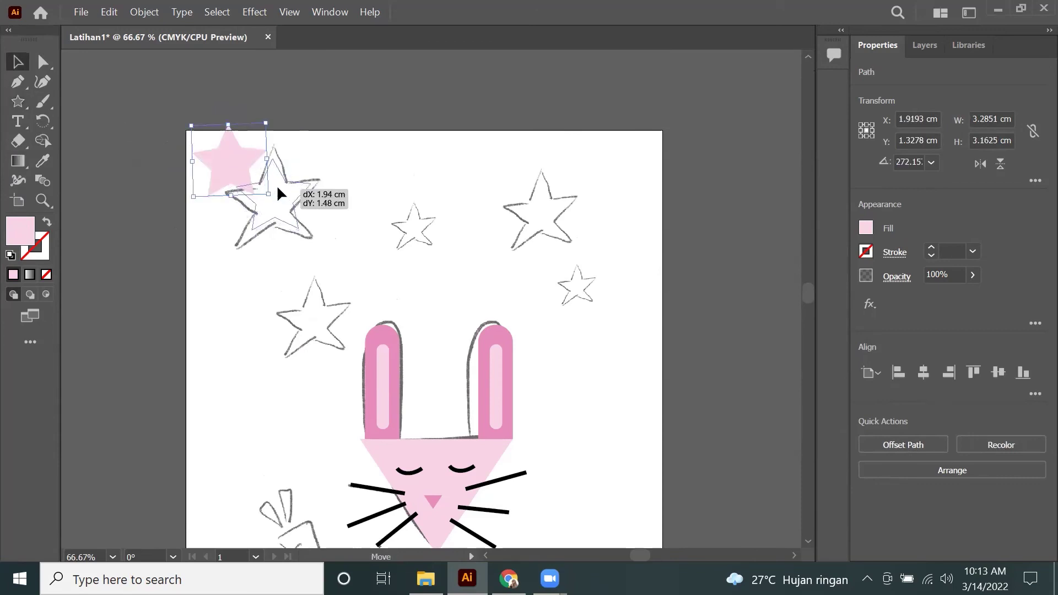
double_click(9, 236)
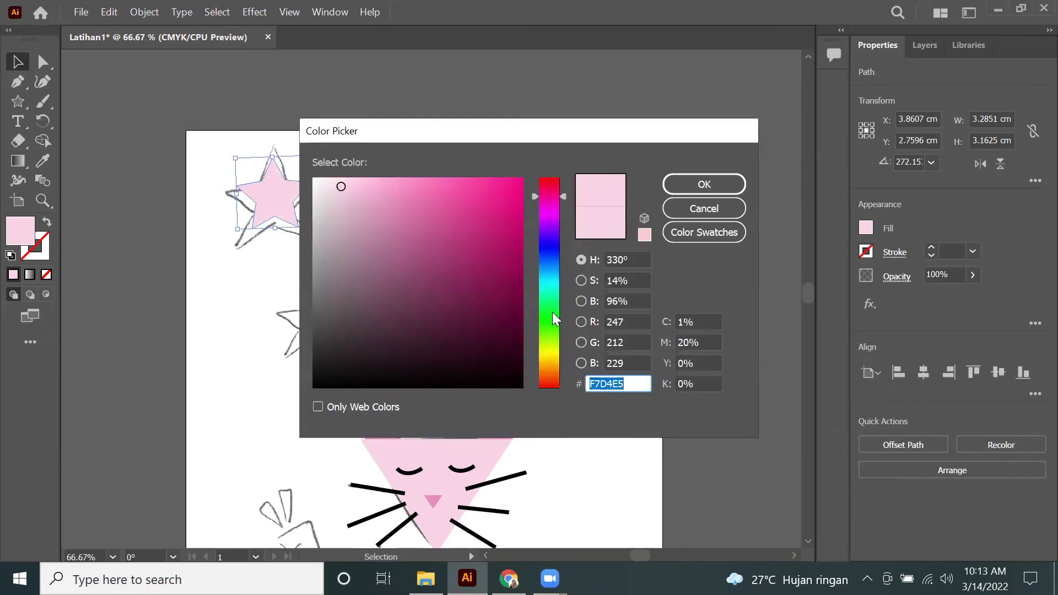
drag(553, 317, 548, 353)
click(365, 181)
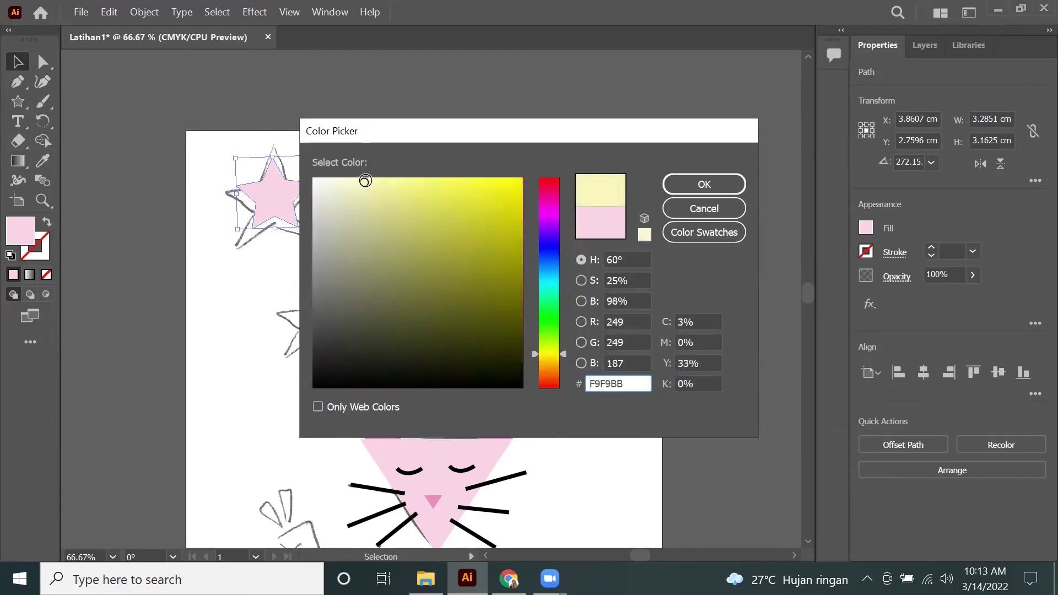
drag(365, 181, 358, 182)
click(716, 183)
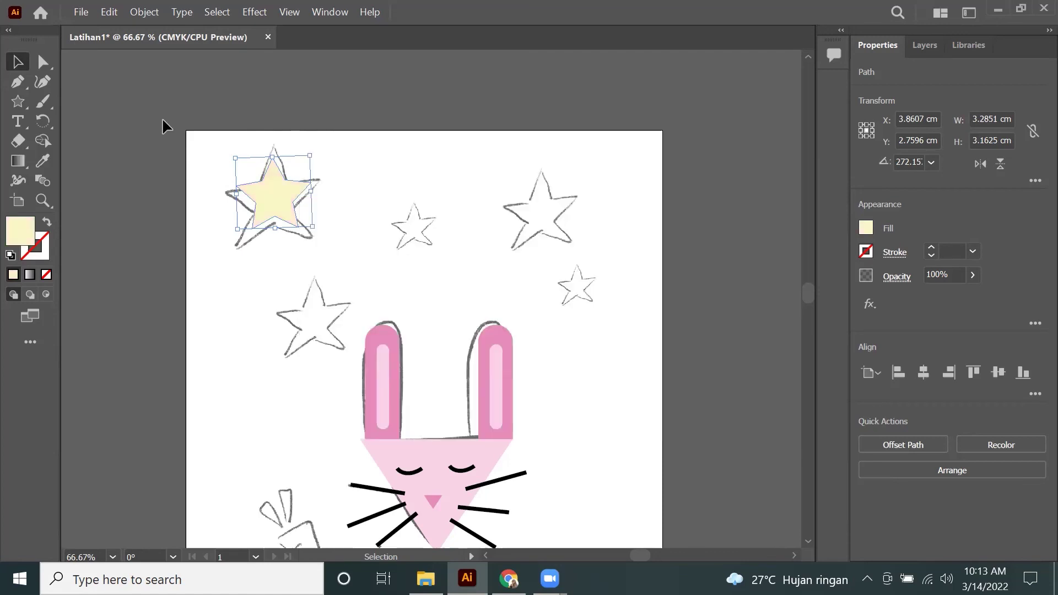
Step: Enlarge, position and rotate the yellow star to match the top-left sketch star
drag(312, 226, 332, 257)
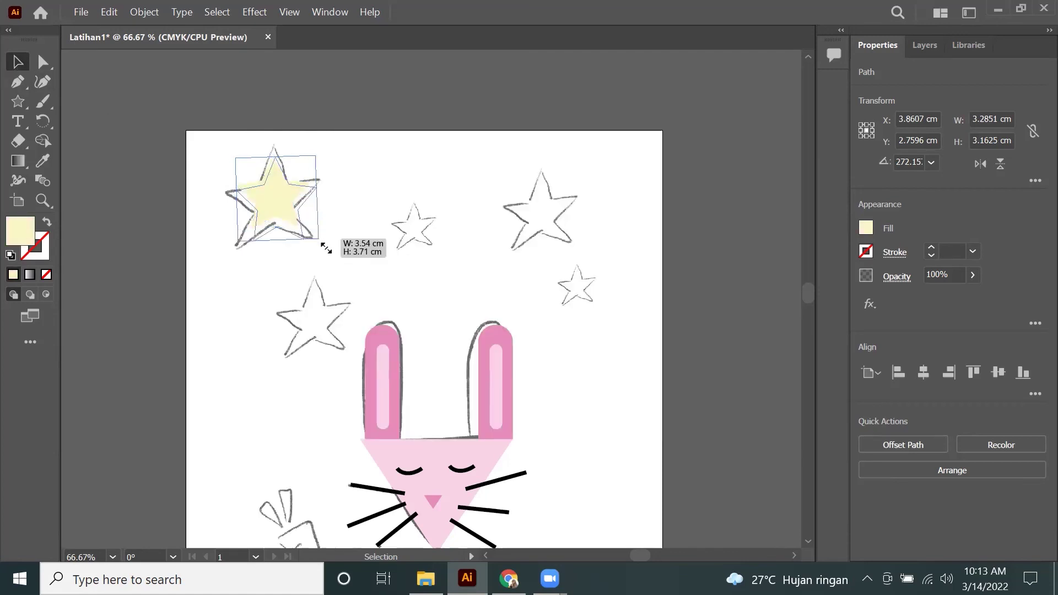
drag(301, 220, 286, 206)
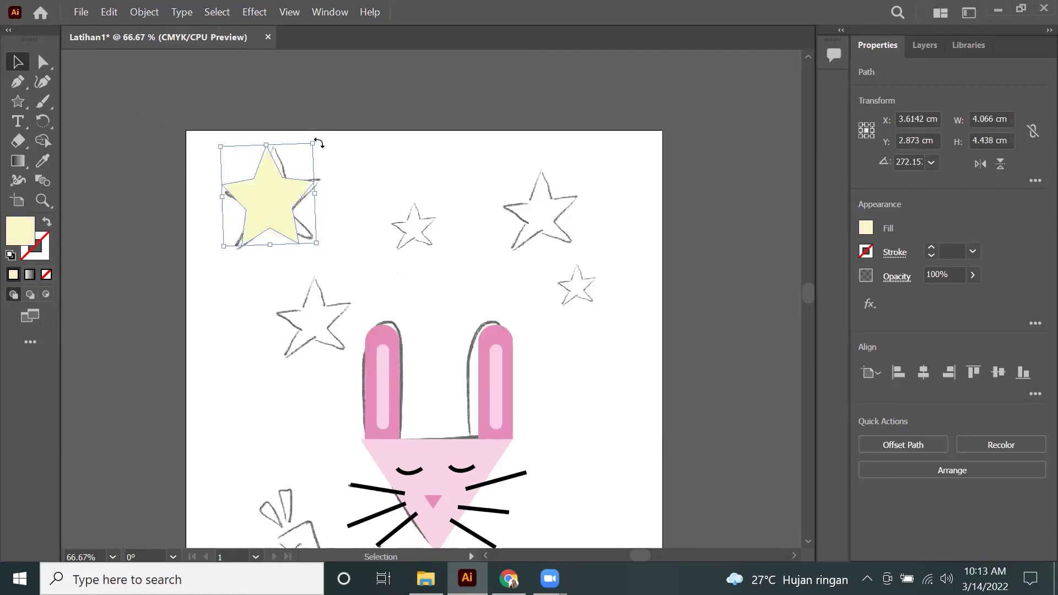
drag(318, 143, 323, 147)
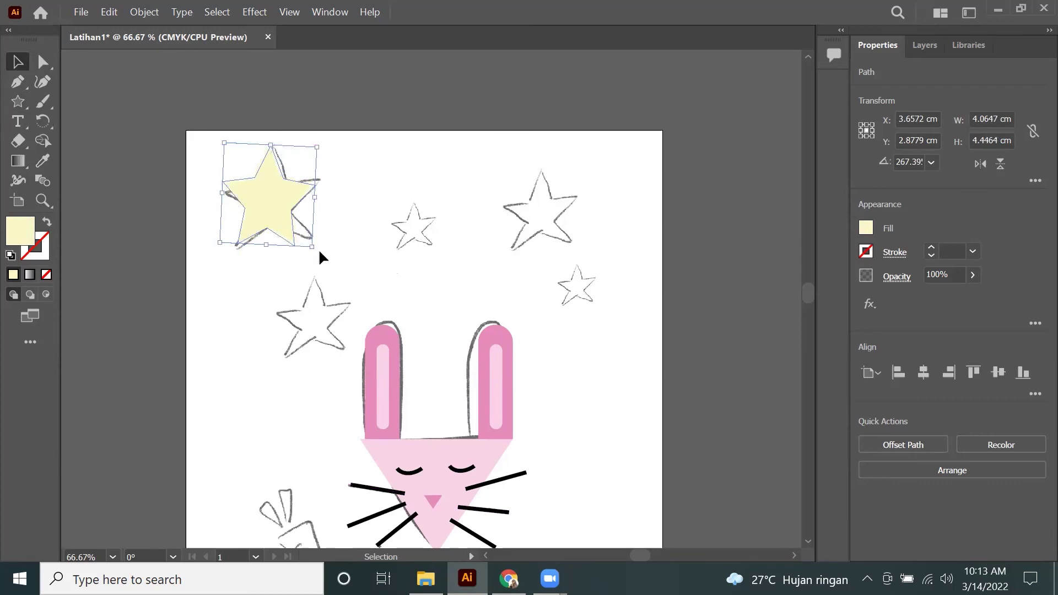
drag(318, 249, 317, 237)
Step: Paste copies of the yellow star and fit them onto the other sketch stars
key(ctrl+c)
key(ctrl+v)
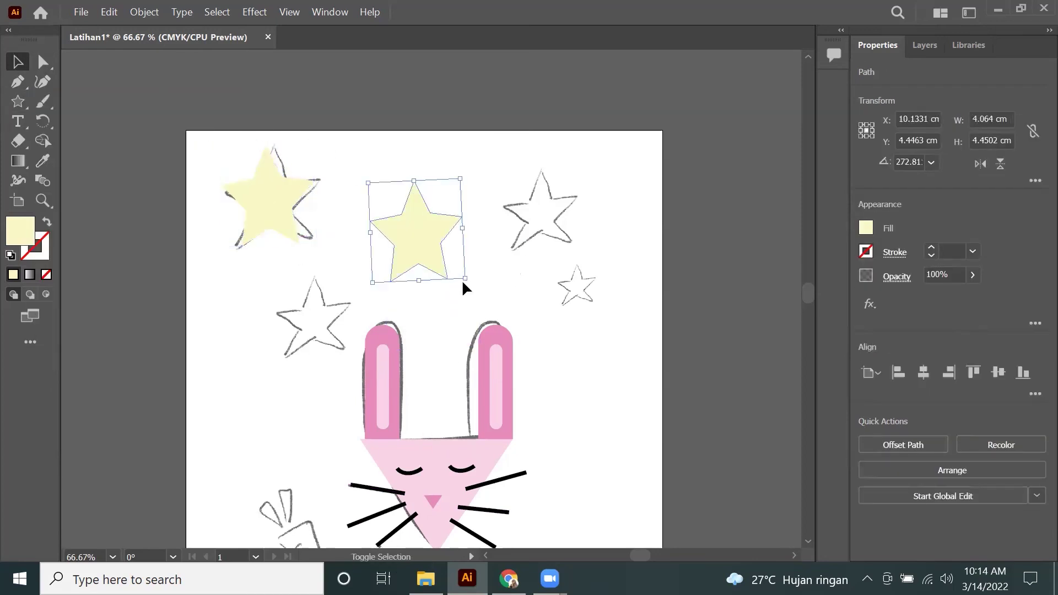
mouse_move(461, 279)
mouse_down()
mouse_move(409, 217)
mouse_move(577, 280)
mouse_up()
key(ctrl+v)
mouse_move(424, 282)
mouse_down()
mouse_move(543, 191)
mouse_move(334, 317)
mouse_up()
key(ctrl+v)
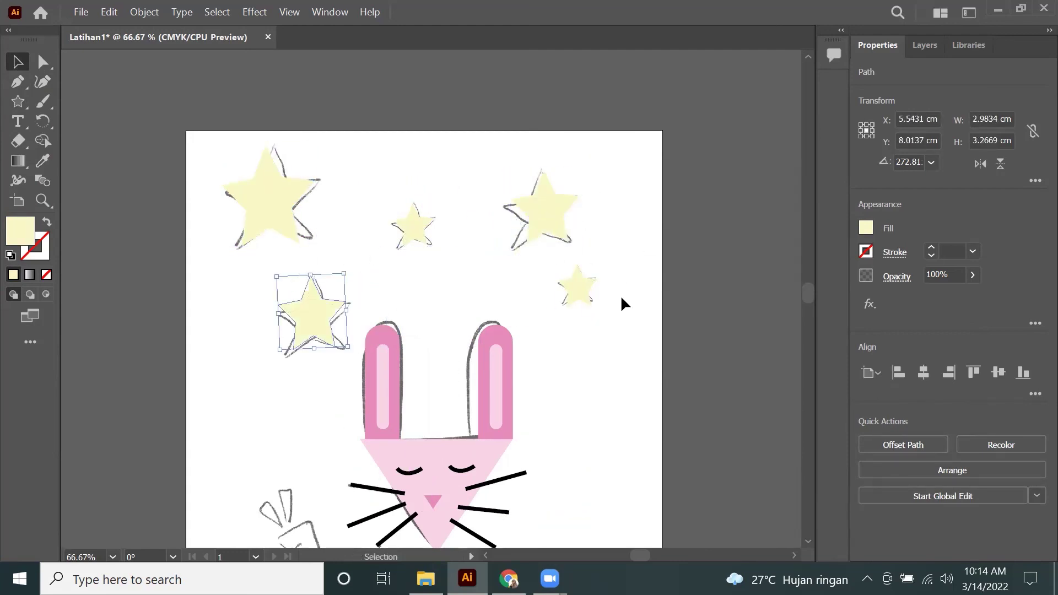
mouse_move(812, 301)
mouse_down()
mouse_move(808, 320)
mouse_move(809, 305)
mouse_up()
scroll(375, 394, down, 2)
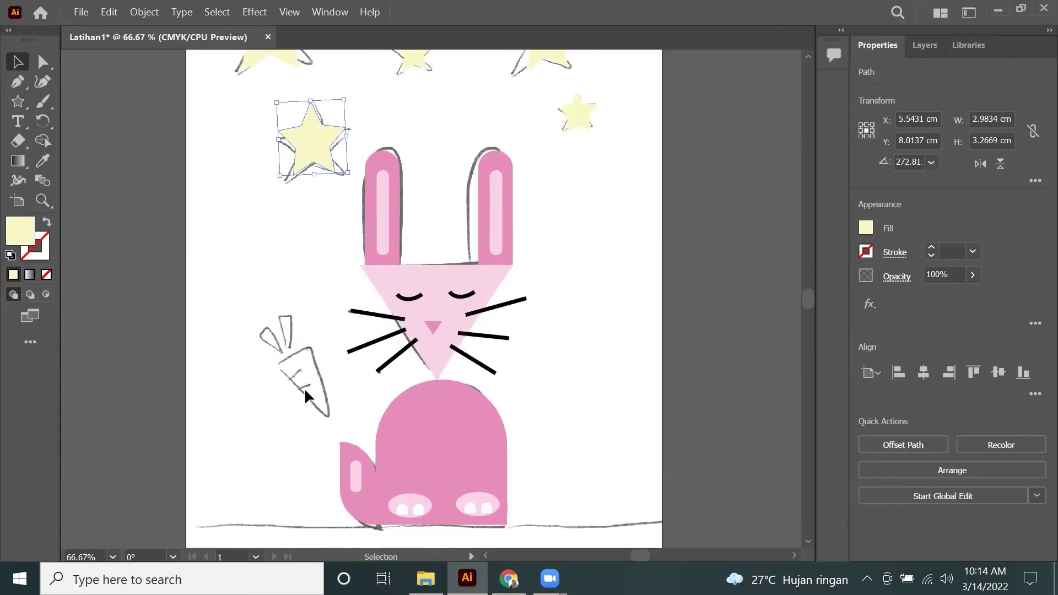
Step: Zoom into the carrot sketch and draw a polygon triangle widened to fit the carrot body
key(z)
click(456, 359)
click(480, 310)
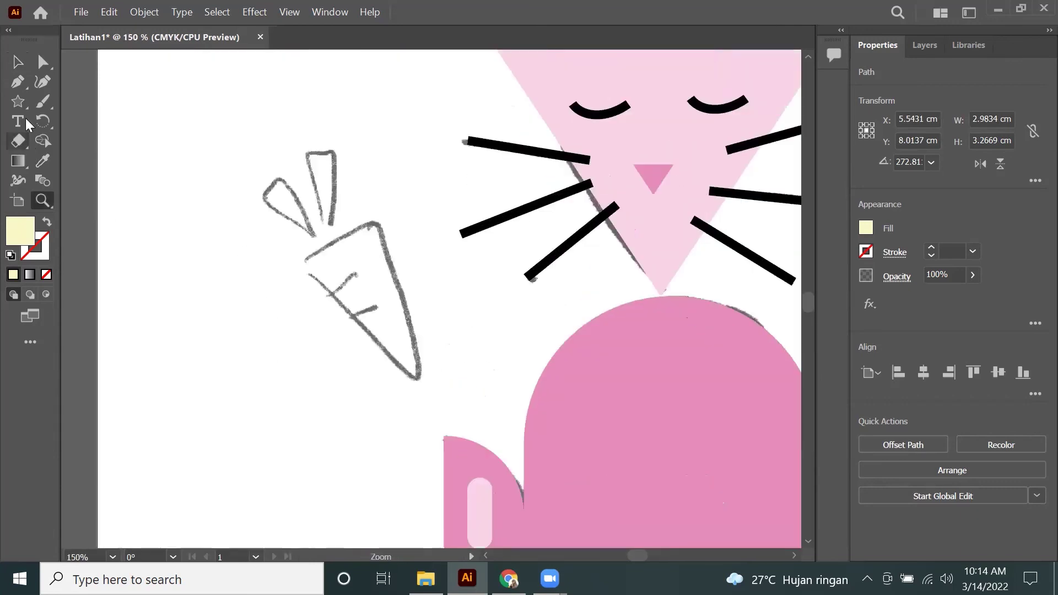
click(18, 102)
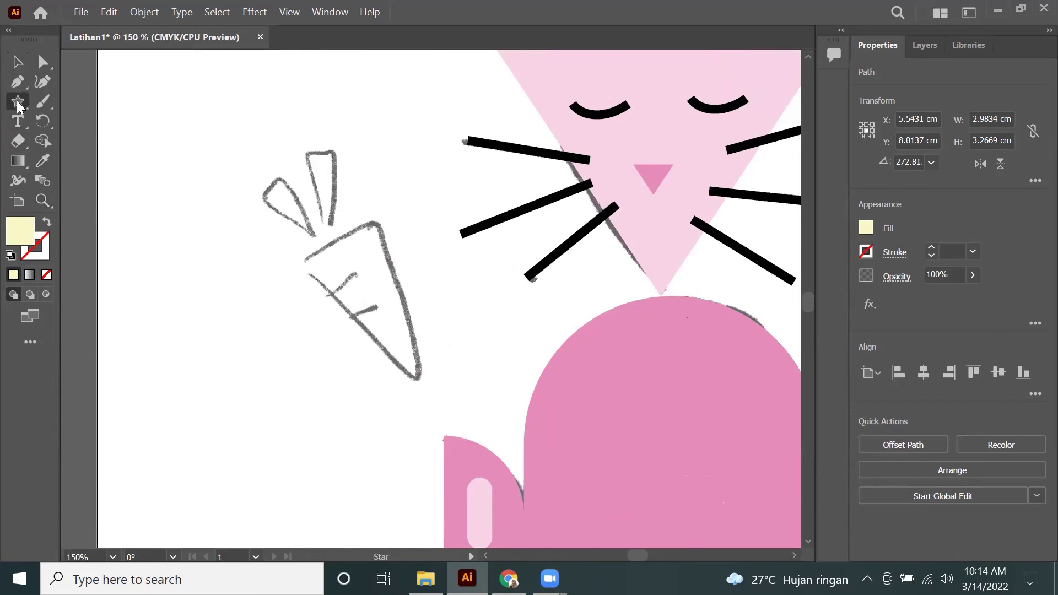
click(105, 142)
drag(267, 172, 318, 264)
mouse_move(366, 154)
mouse_down()
mouse_move(266, 203)
mouse_move(369, 283)
mouse_up()
key(v)
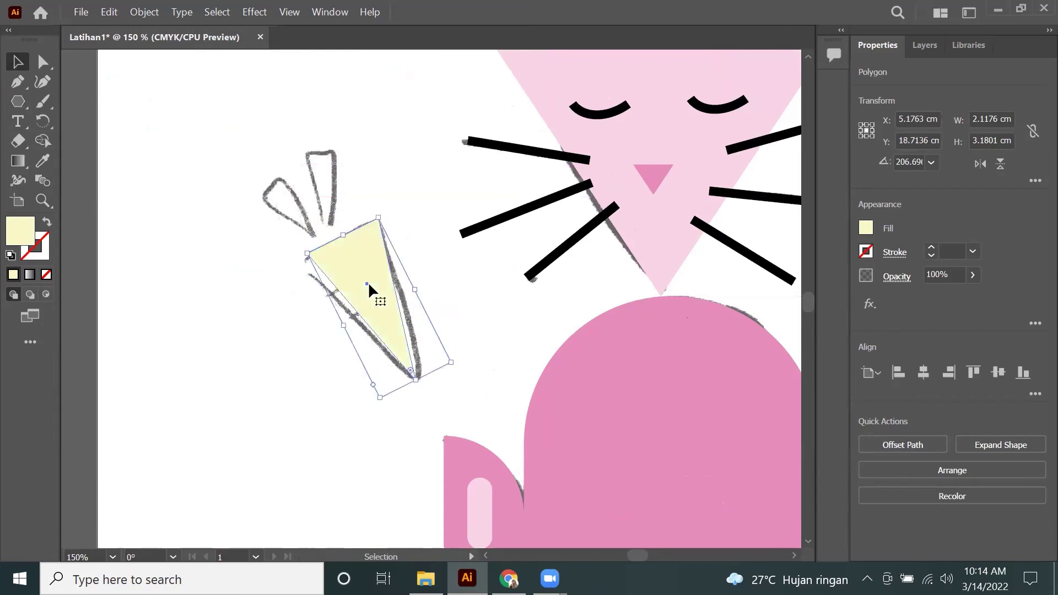
drag(341, 327, 331, 332)
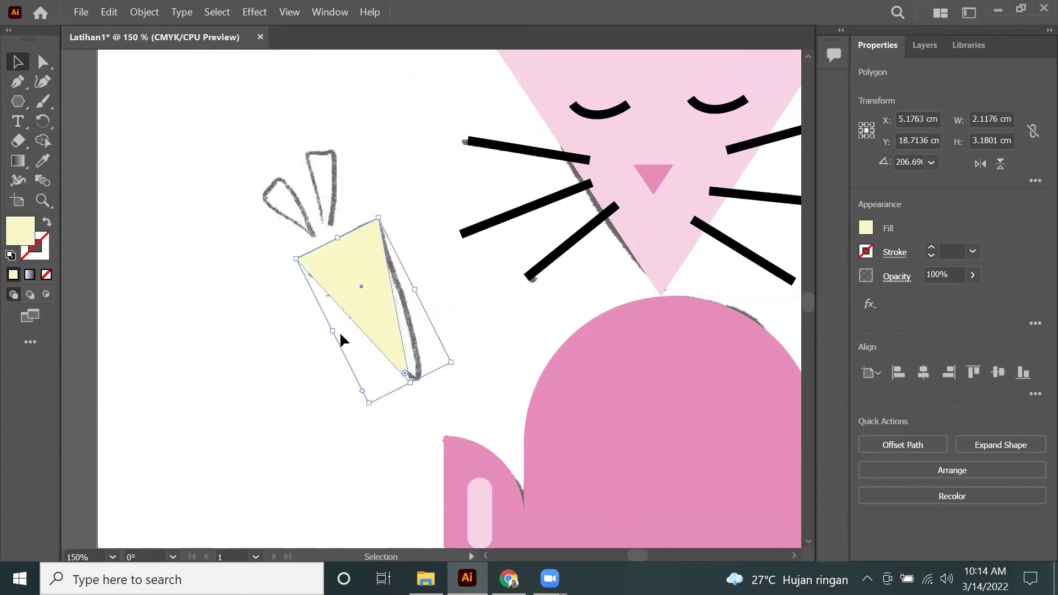
mouse_move(420, 296)
mouse_down()
mouse_move(433, 289)
mouse_move(418, 288)
mouse_up()
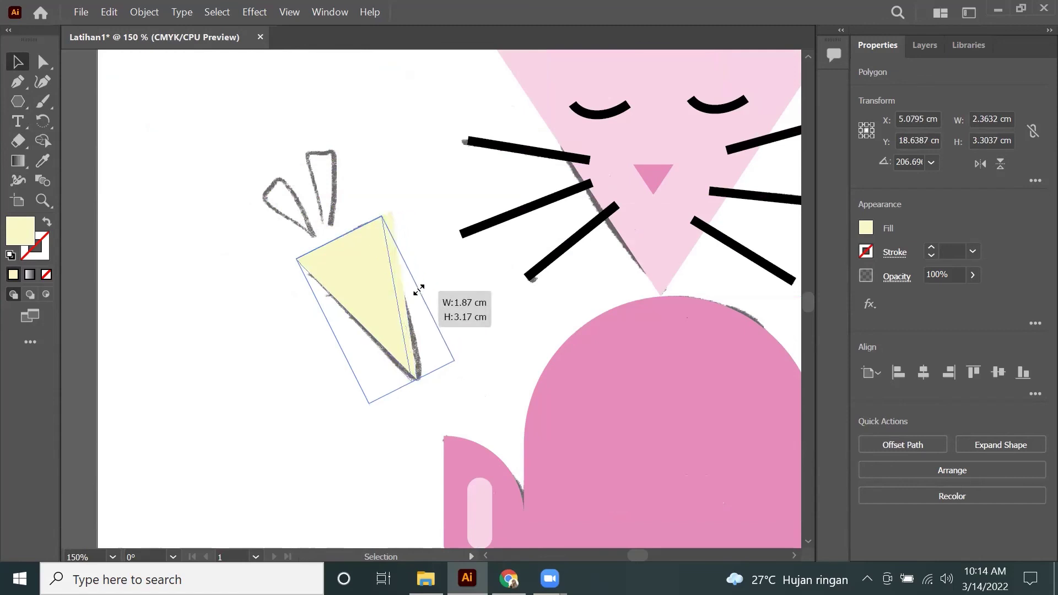
Step: Change the carrot triangle's fill from yellow to orange in the Color Picker
double_click(20, 230)
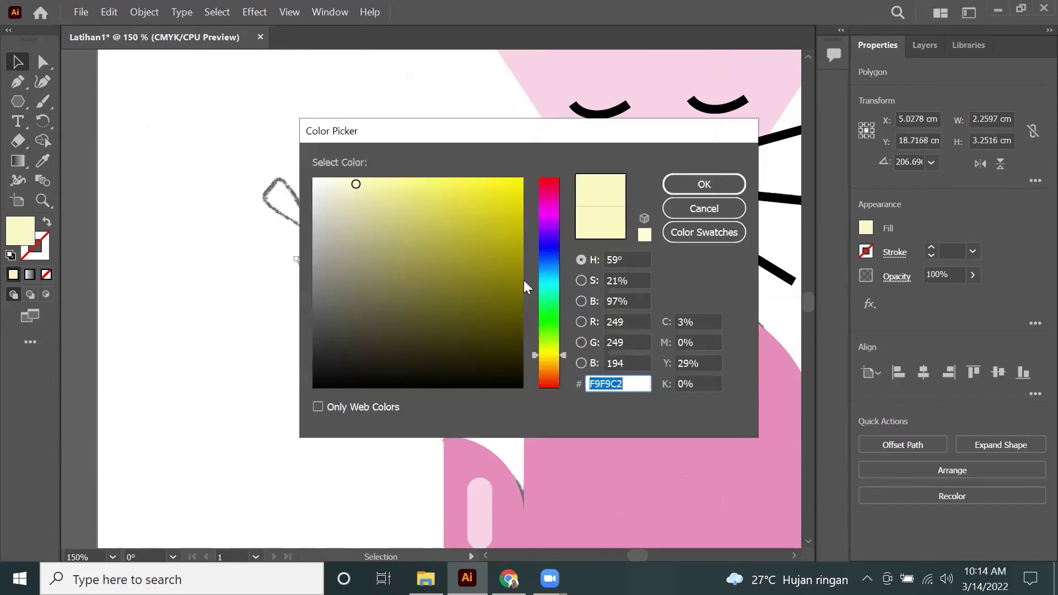
drag(544, 361, 546, 371)
drag(415, 182, 461, 194)
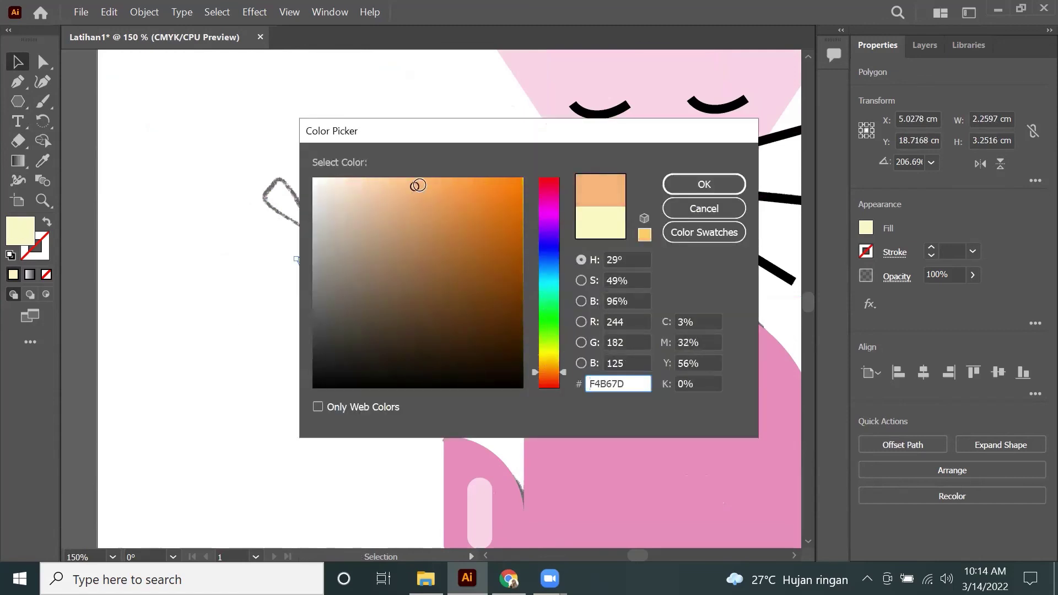
click(704, 184)
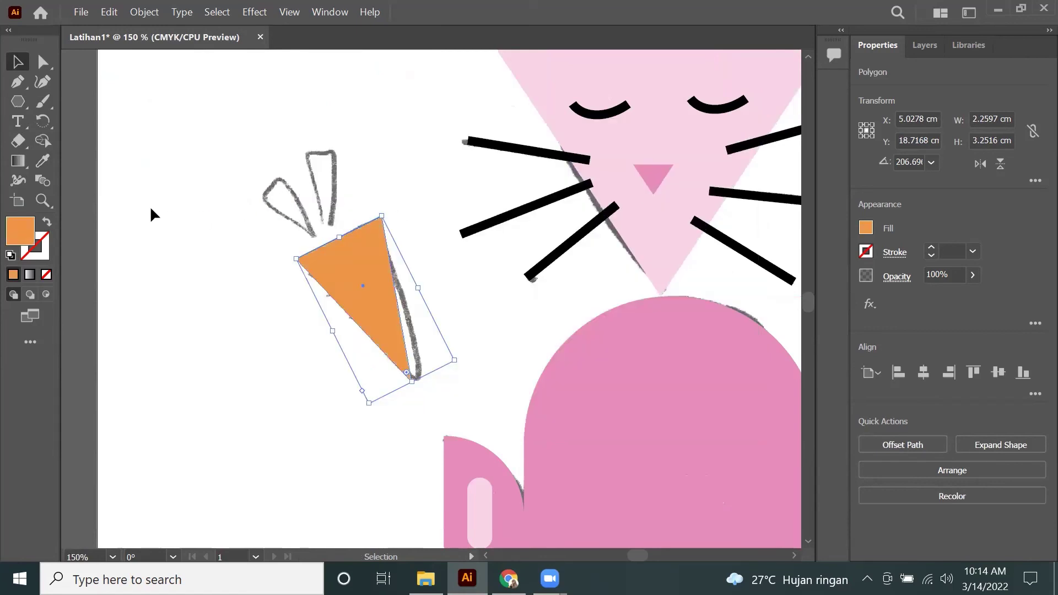
Step: Duplicate the orange triangle, shrink it to leaf size and rotate it over the left leaf sketch
drag(374, 282, 450, 282)
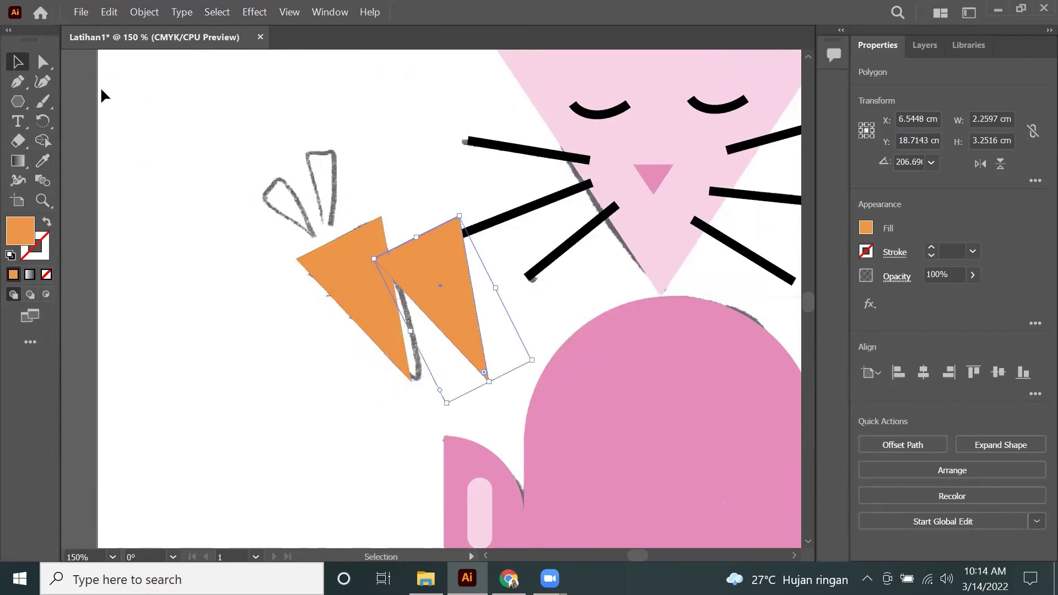
drag(460, 320, 306, 235)
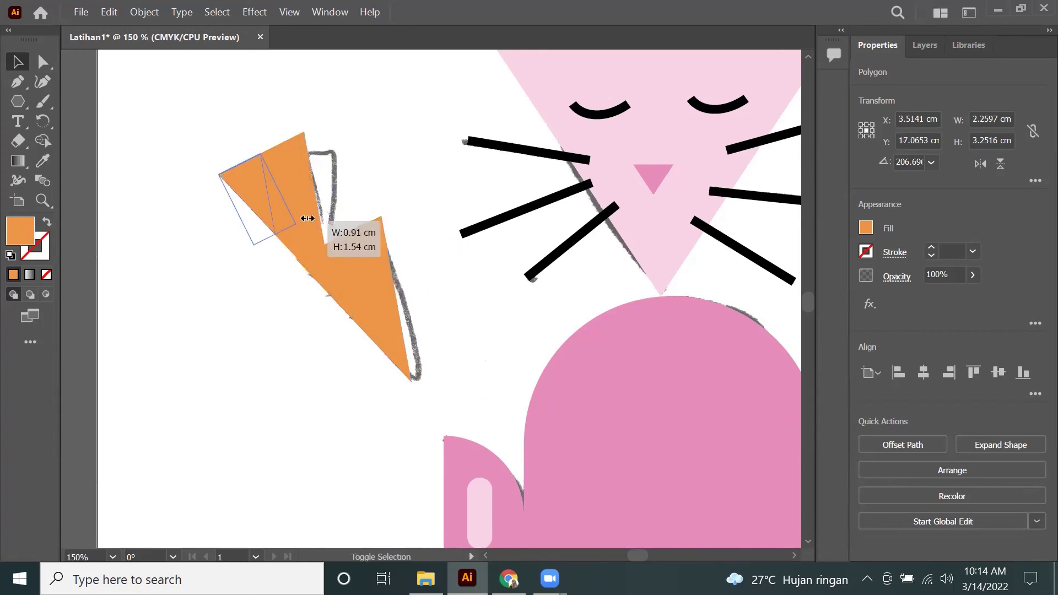
drag(384, 278, 291, 218)
drag(240, 180, 279, 192)
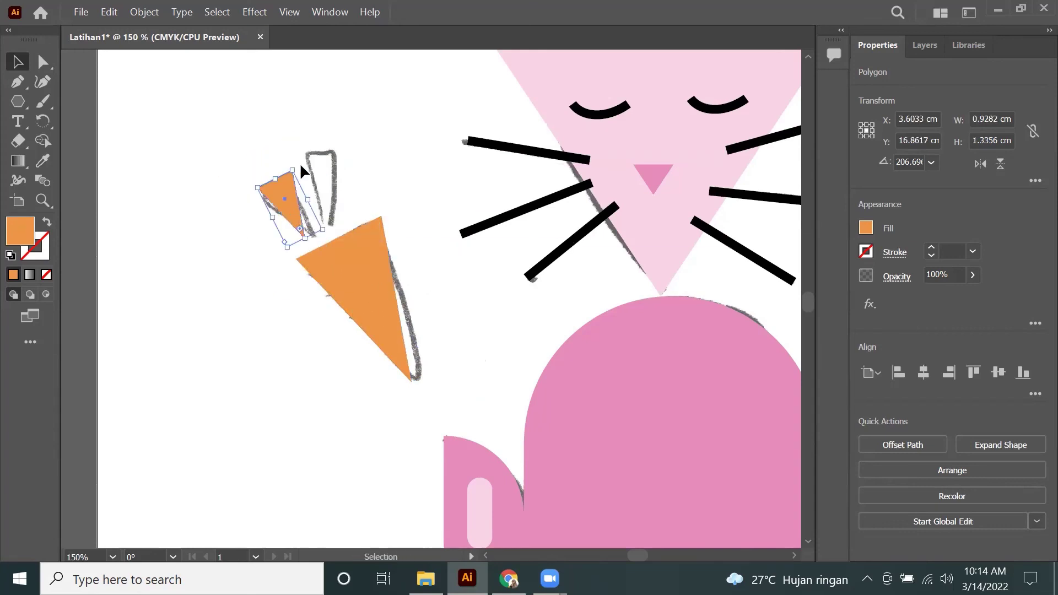
drag(297, 157, 282, 161)
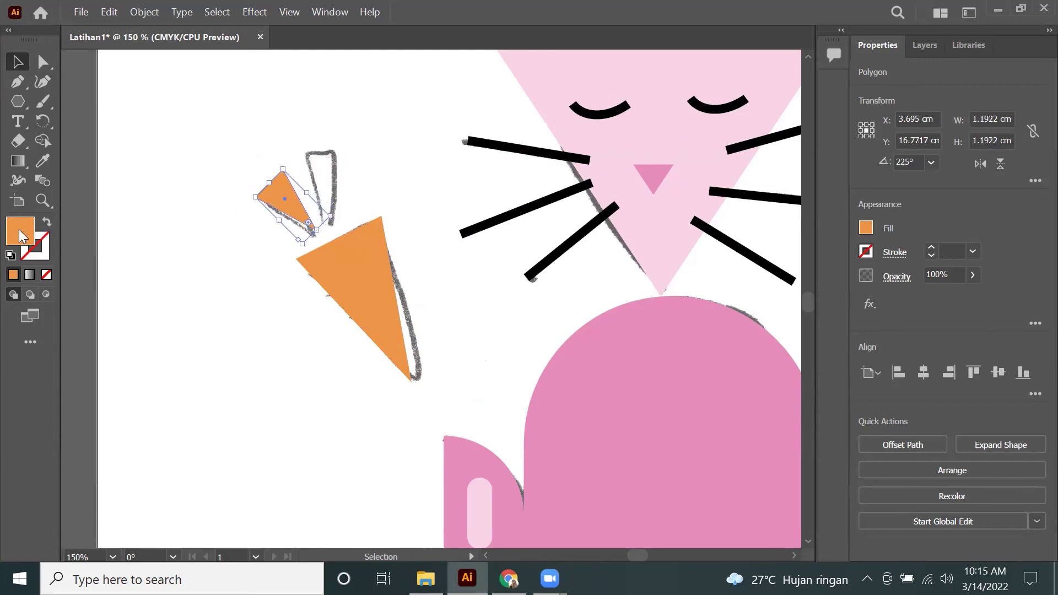
Step: Fill the small leaf triangle green and rotate it slightly to match the sketch
double_click(19, 229)
drag(548, 364, 549, 308)
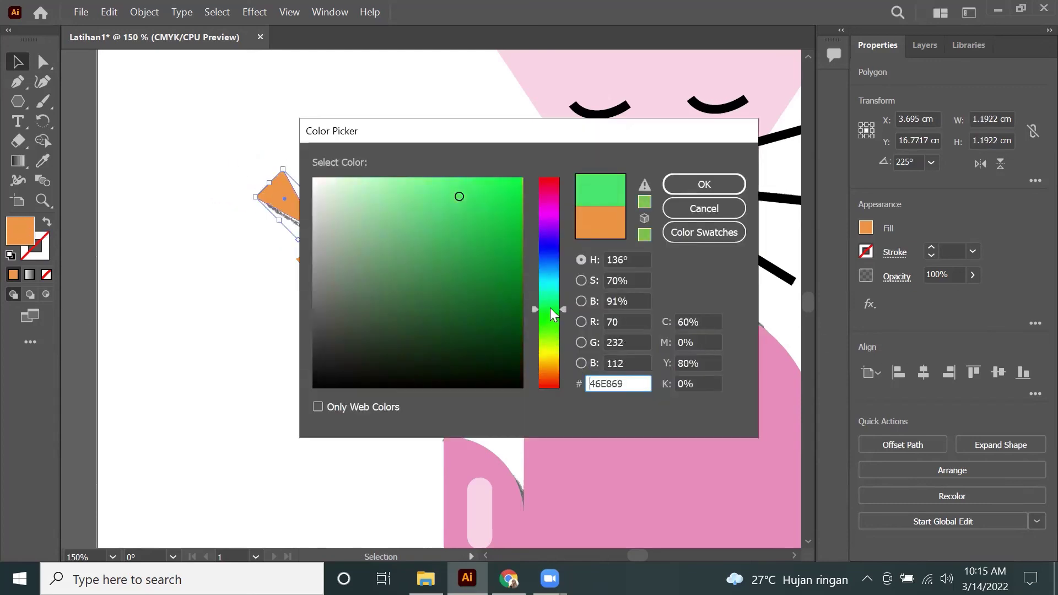
click(679, 182)
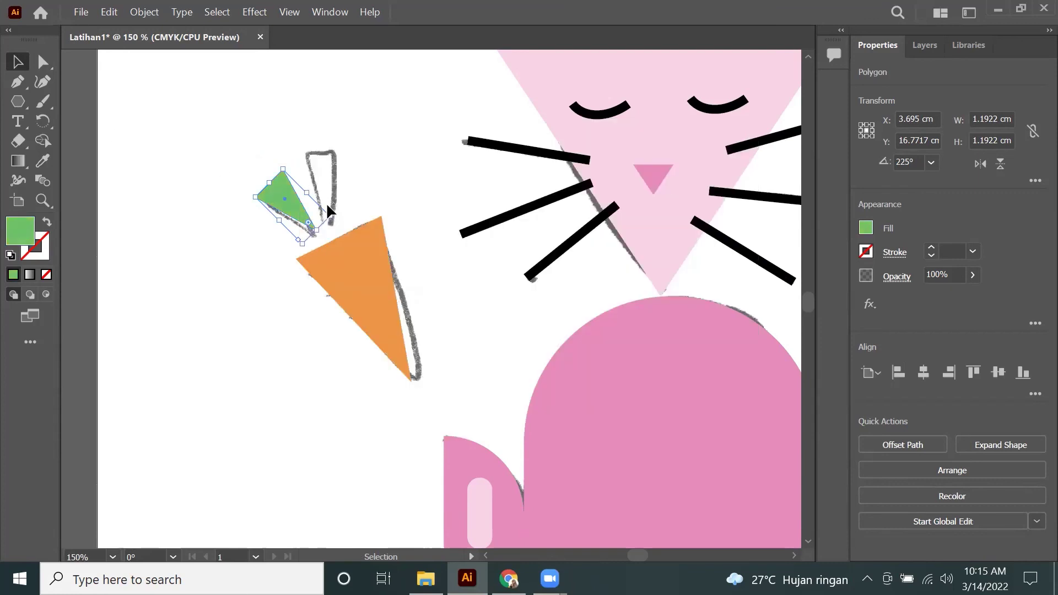
click(326, 203)
click(301, 218)
drag(329, 223, 330, 237)
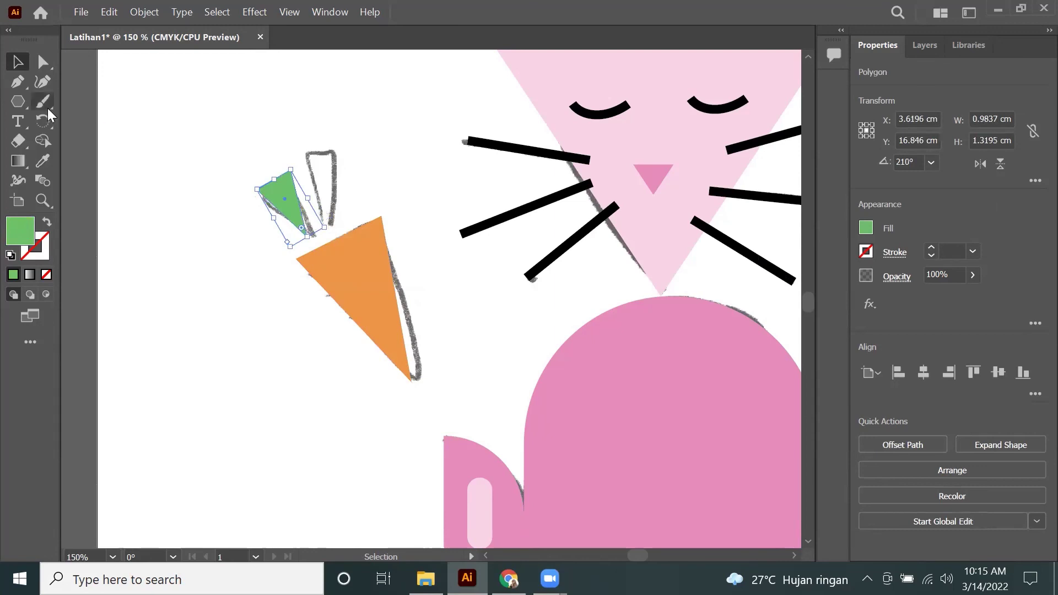
Step: Copy the green leaf and place the copy, turned 180°, over the second leaf sketch
key(ctrl+c)
key(ctrl+v)
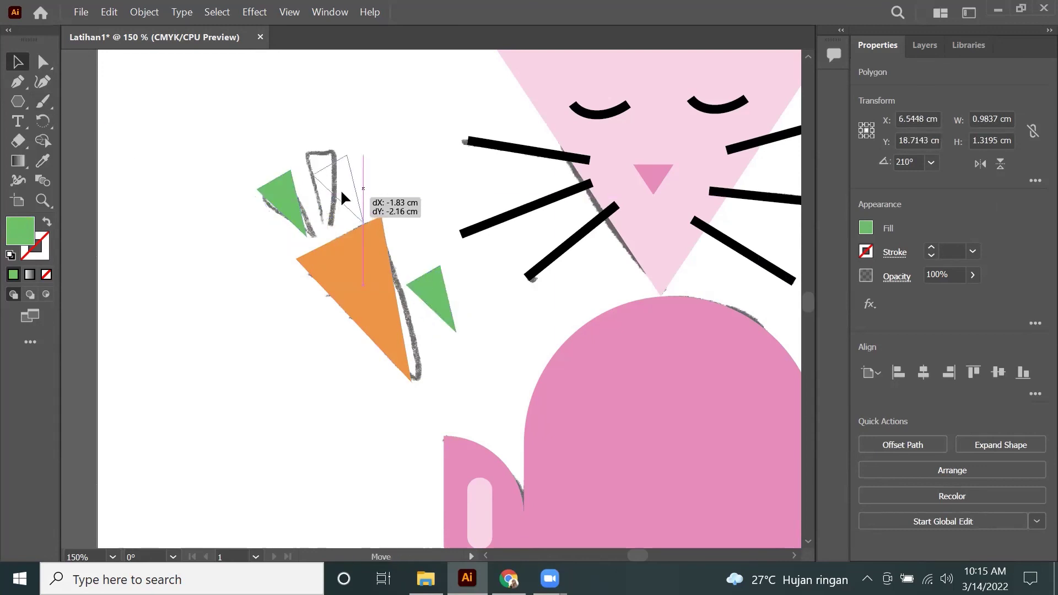
mouse_move(435, 295)
mouse_down()
mouse_move(331, 180)
mouse_move(355, 192)
mouse_up()
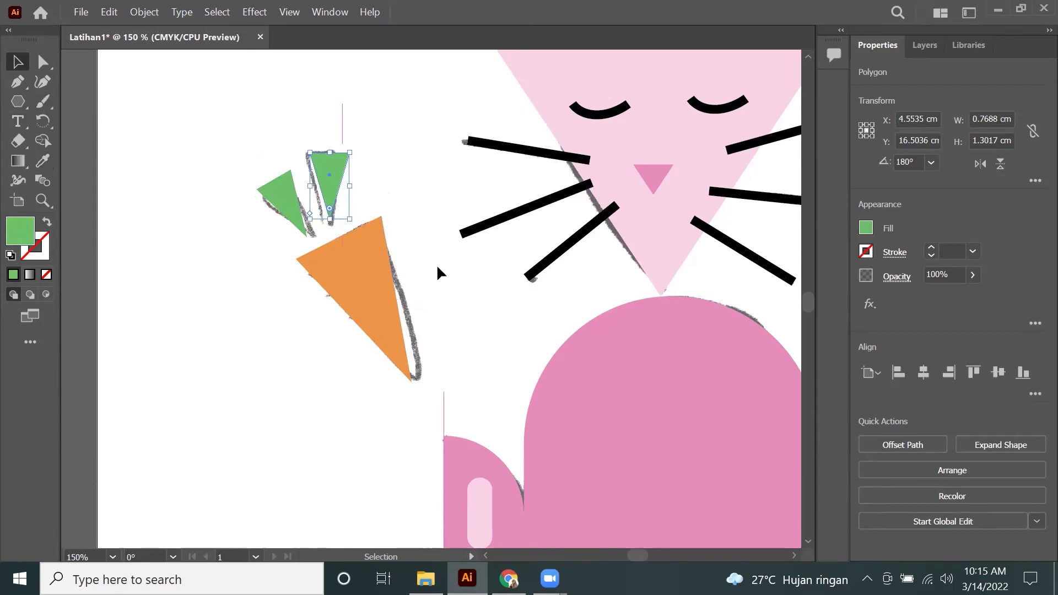
click(17, 102)
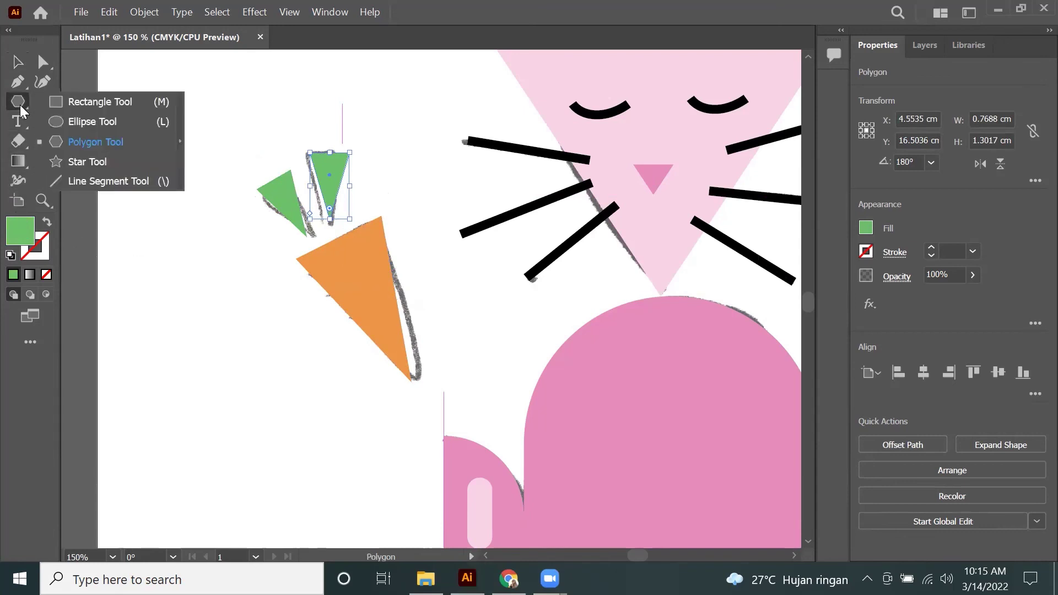
click(153, 180)
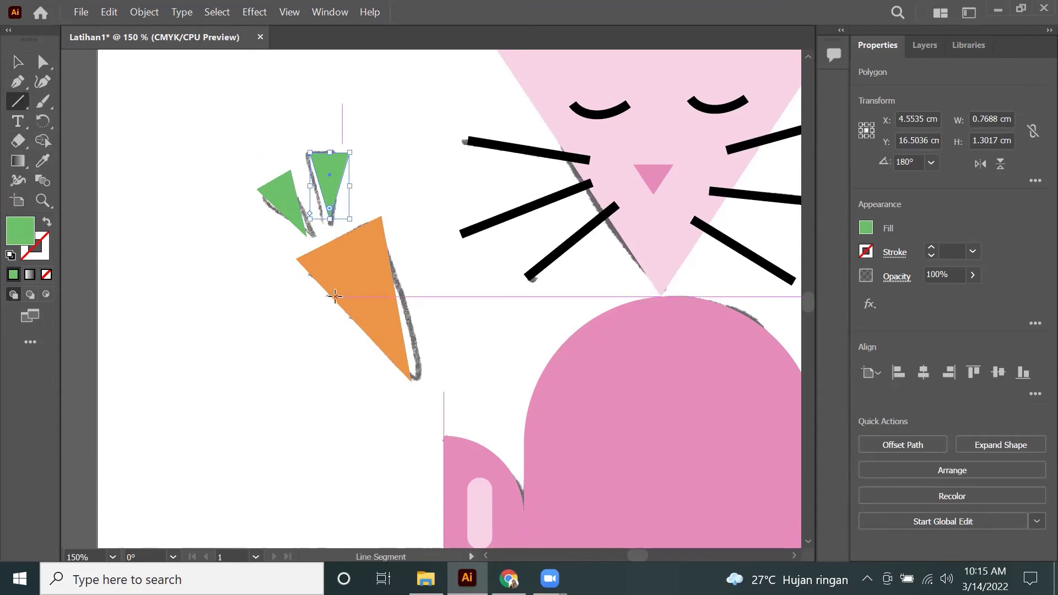
Step: Draw short 3 pt black stripes across the carrot, deleting one stray duplicate stripe
drag(333, 295, 357, 282)
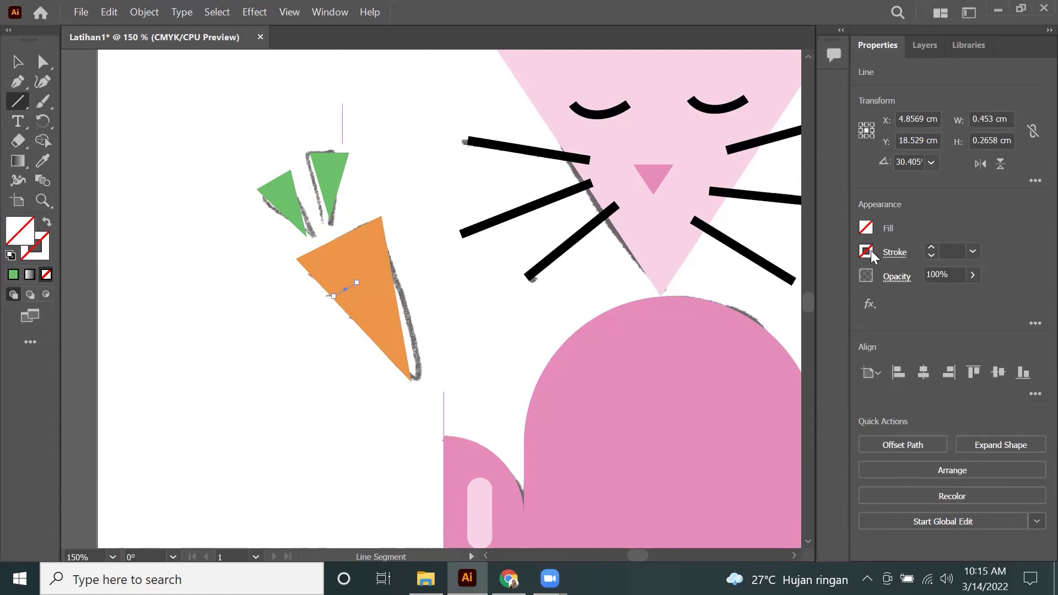
click(973, 251)
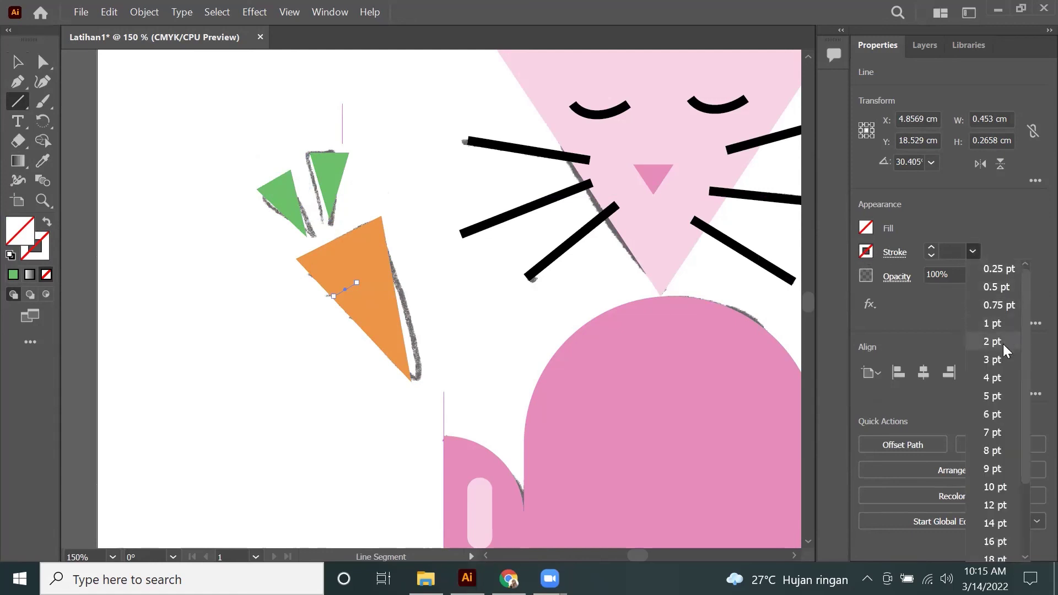
click(1002, 358)
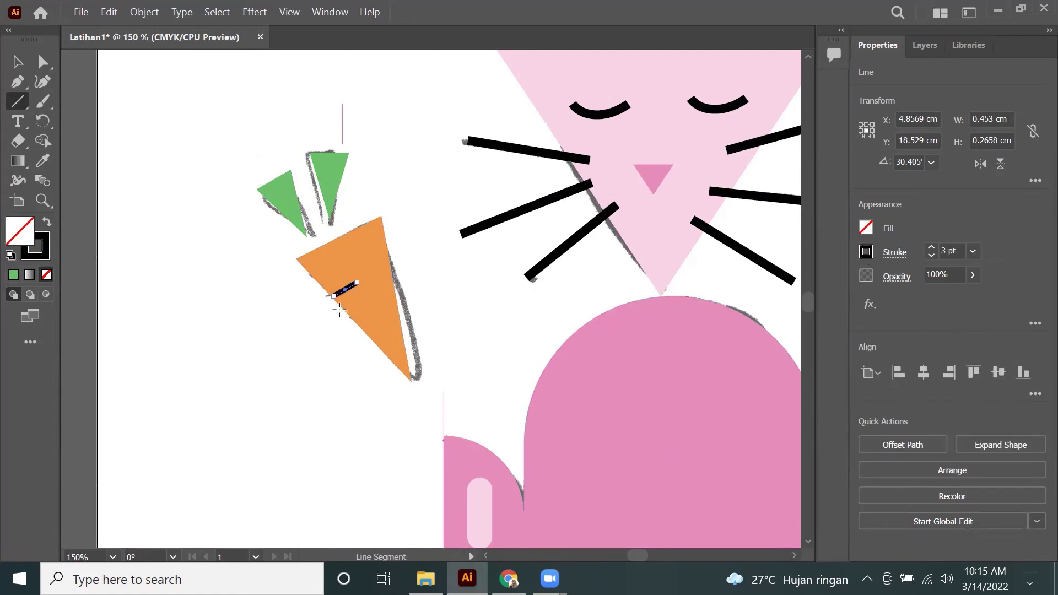
drag(352, 285, 440, 298)
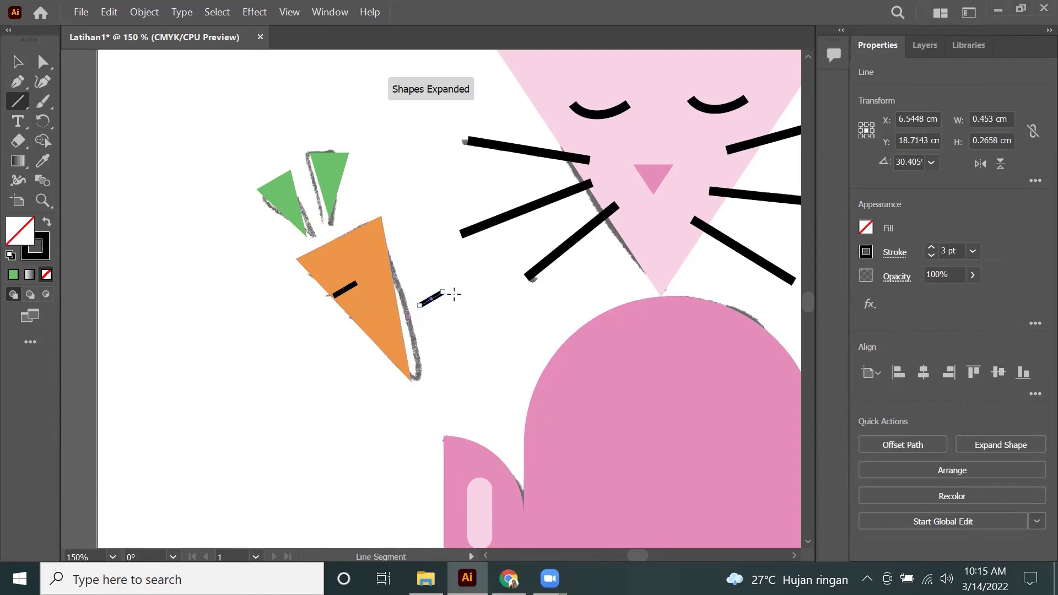
key(v)
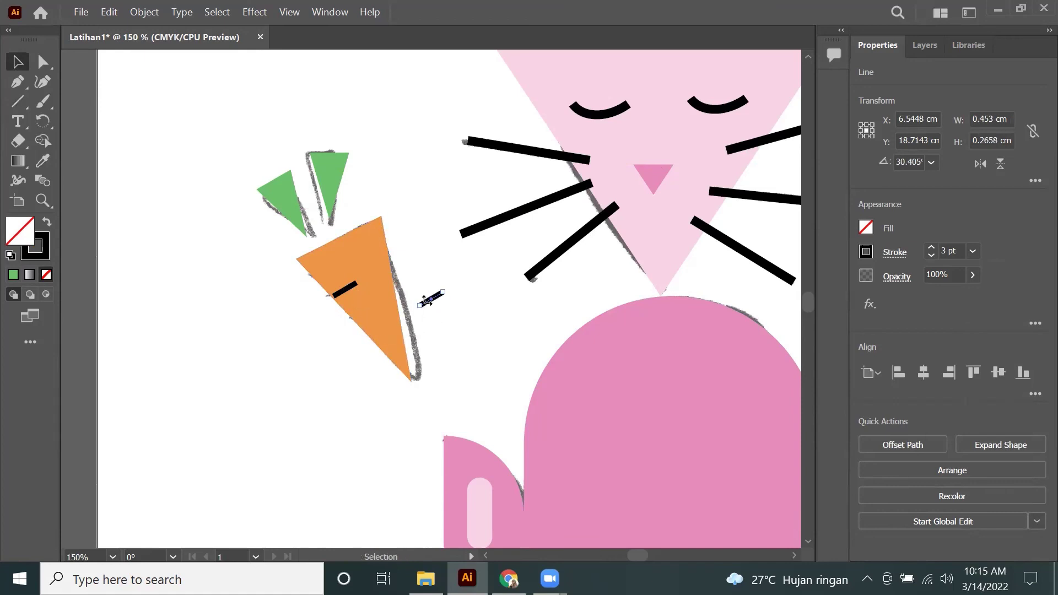
key(Delete)
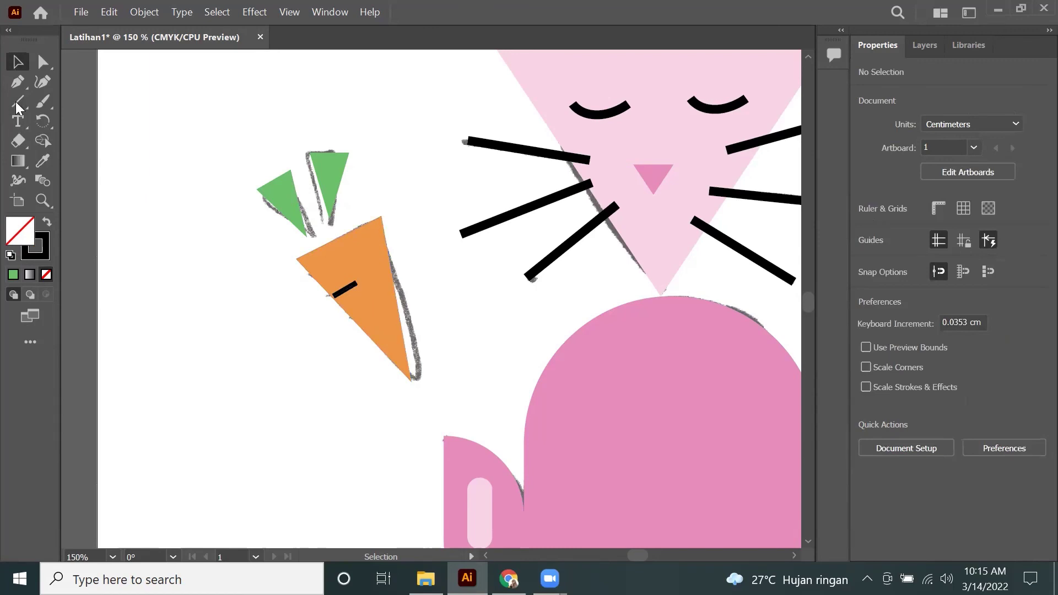
click(17, 102)
mouse_move(356, 316)
mouse_down()
mouse_move(370, 308)
mouse_move(388, 328)
mouse_up()
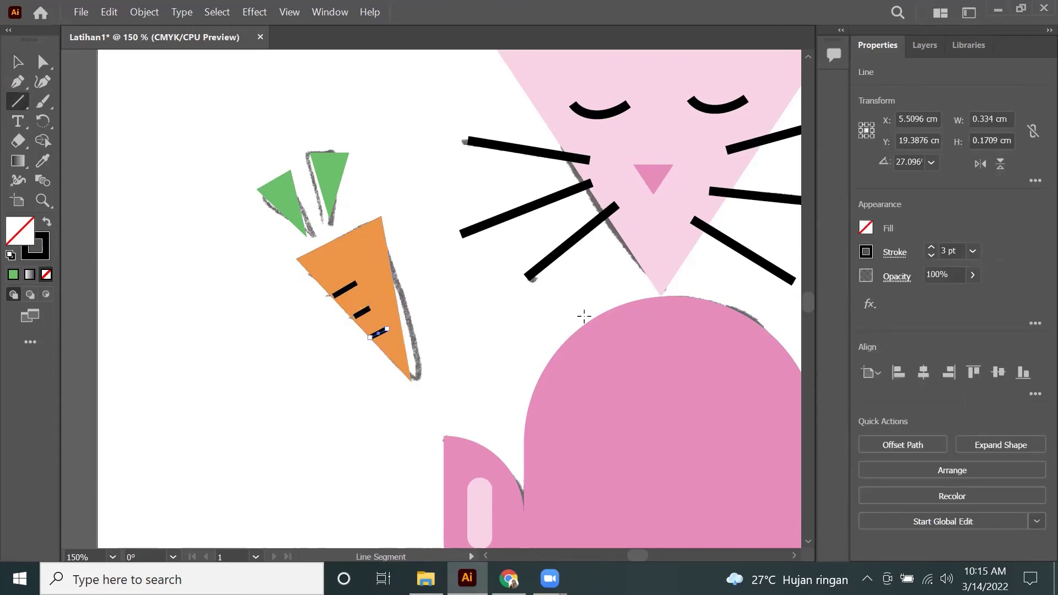
Step: Zoom out to the whole artboard, centre it, and open the shape tools flyout
key(z)
alt+click(565, 321)
alt+click(565, 321)
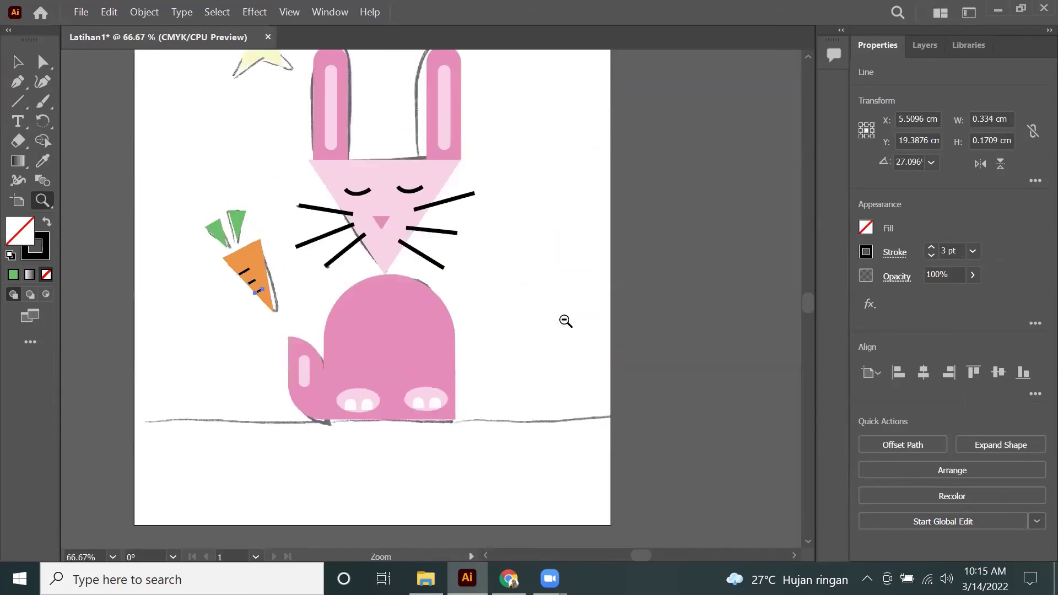
alt+click(260, 306)
scroll(805, 60, up, 3)
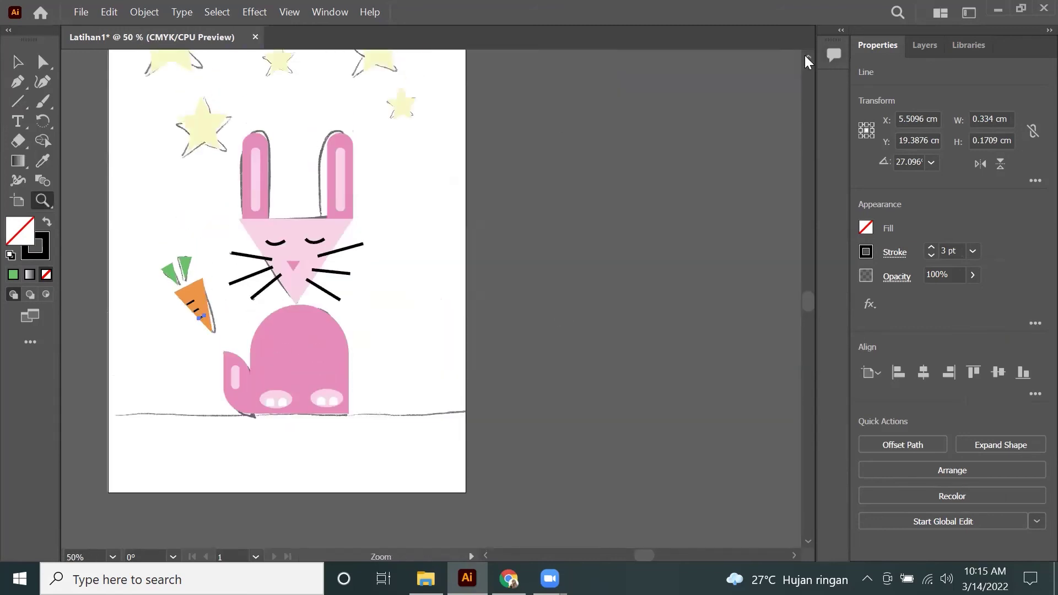
click(485, 556)
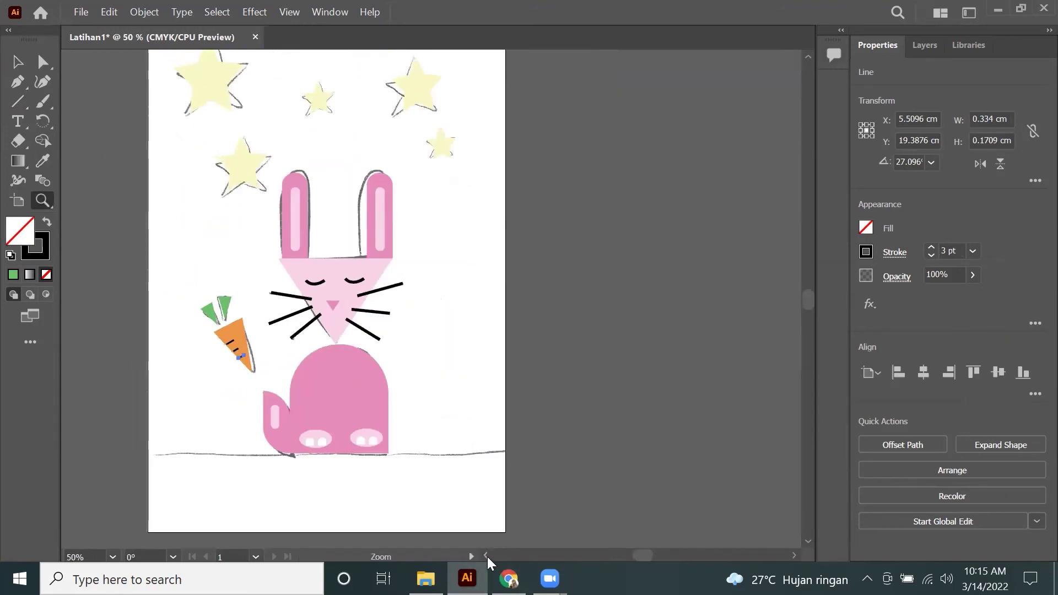
click(485, 556)
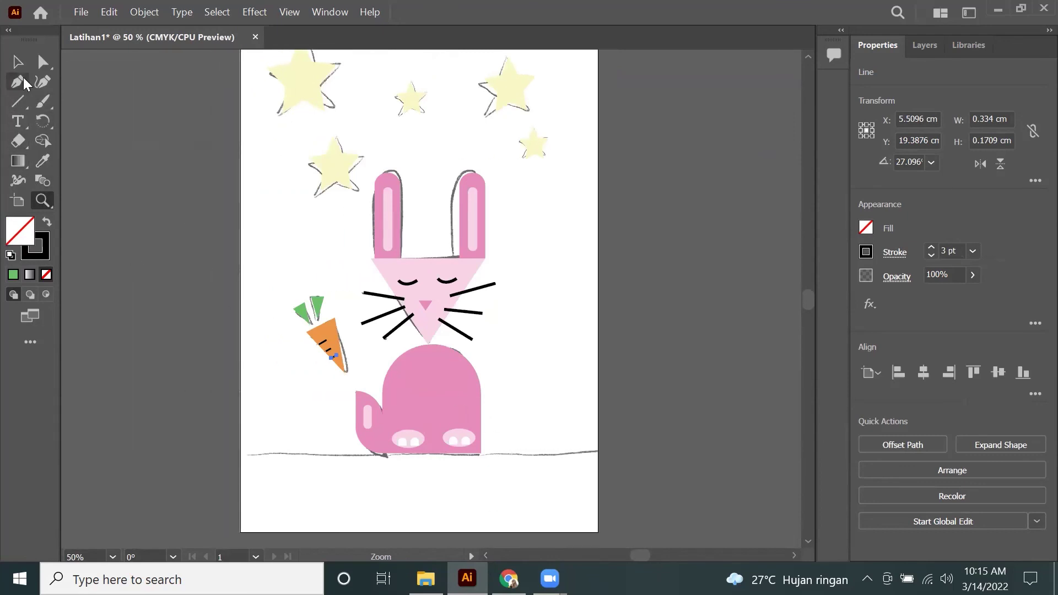
click(17, 98)
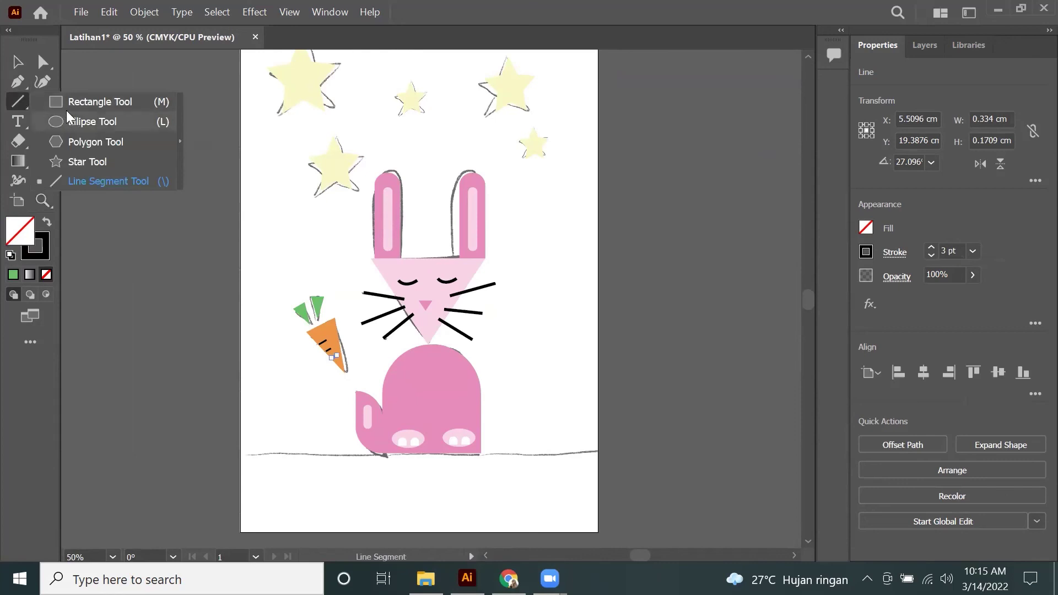
Step: Draw a 21.14 × 4.65 cm rectangle across the artboard bottom, filled dark grey #666665
click(82, 102)
drag(241, 454, 600, 532)
double_click(16, 237)
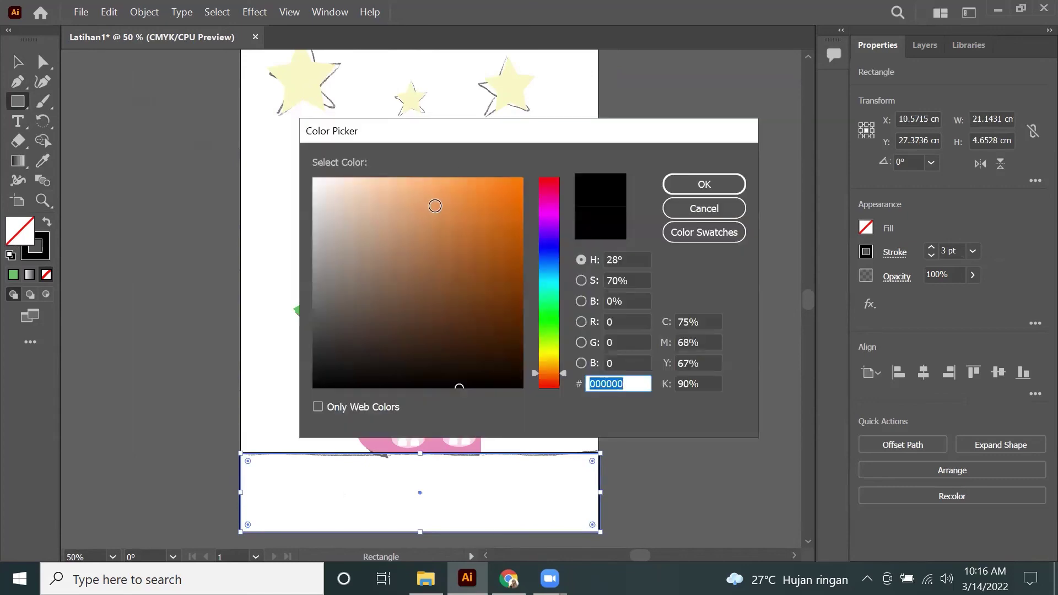
mouse_move(437, 323)
mouse_down()
mouse_move(366, 224)
mouse_move(405, 184)
mouse_move(392, 321)
mouse_move(319, 299)
mouse_move(313, 287)
mouse_move(316, 302)
mouse_up()
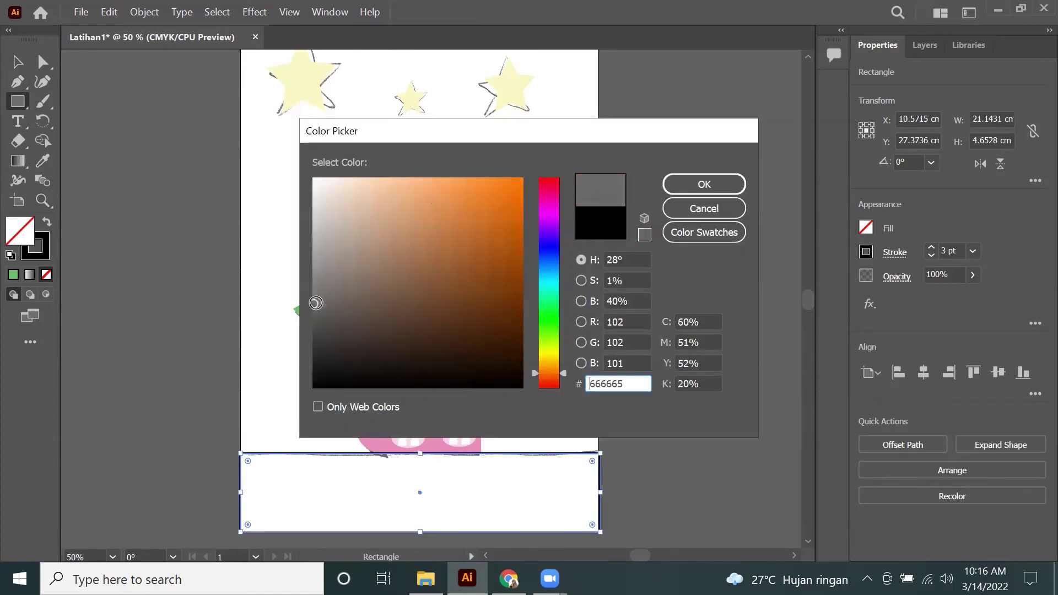
click(693, 190)
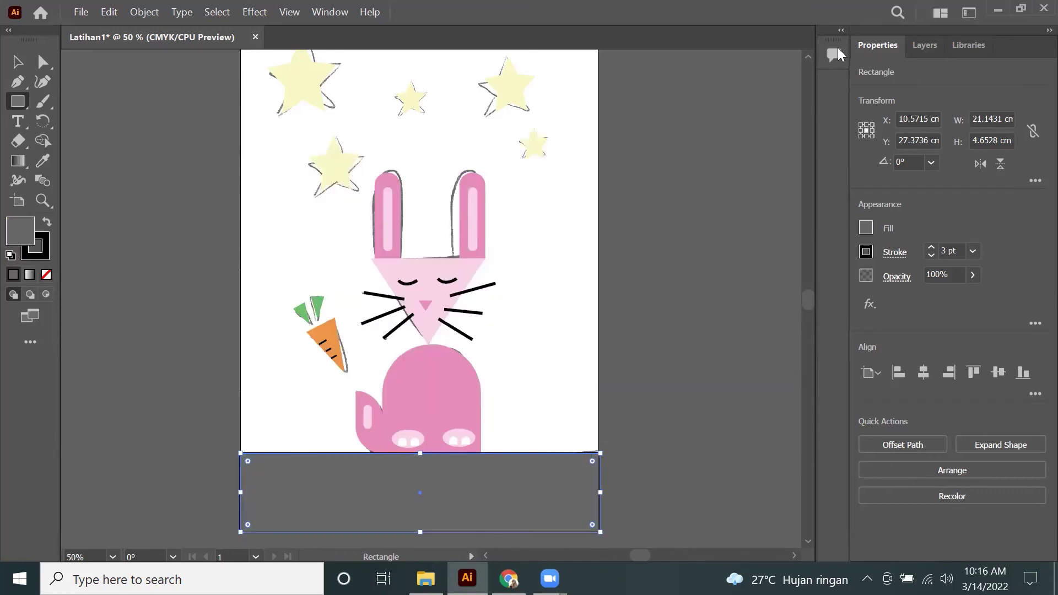
click(808, 55)
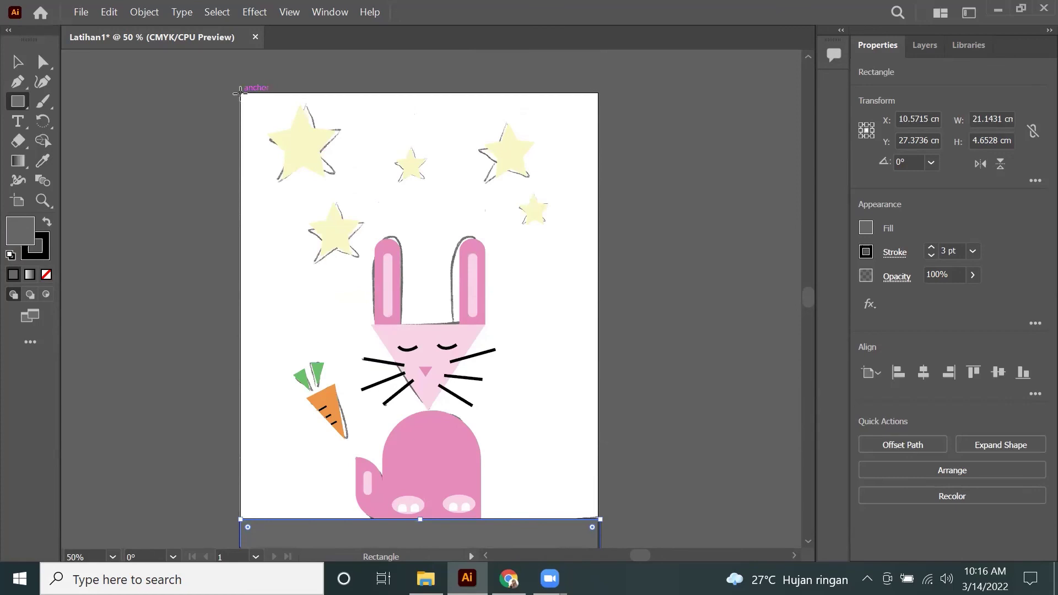
Step: Draw a rectangle covering the page above the strip, filled light grey A0A0A0
drag(240, 94, 598, 518)
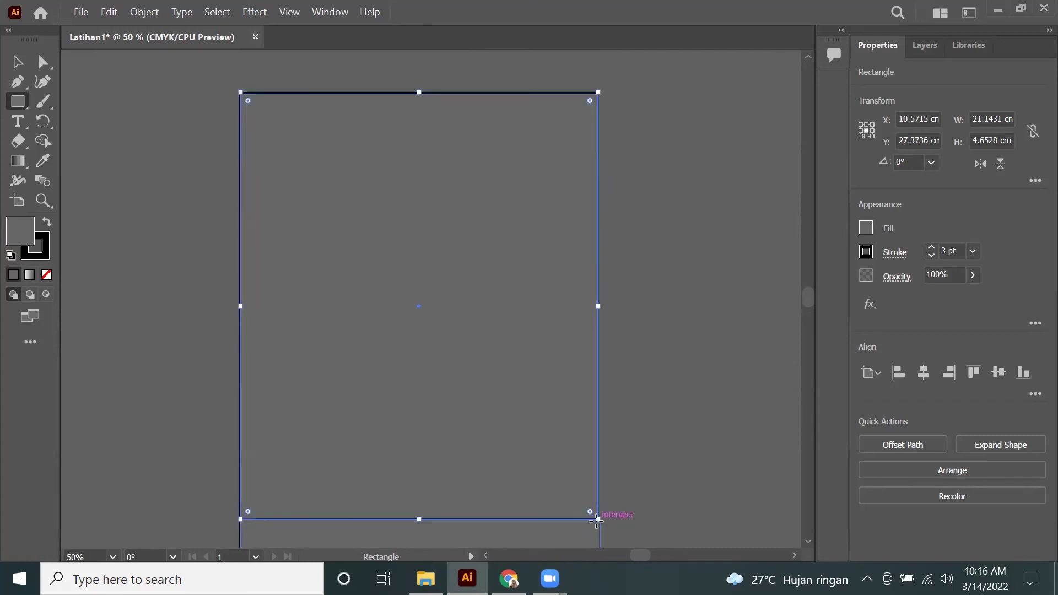
double_click(20, 230)
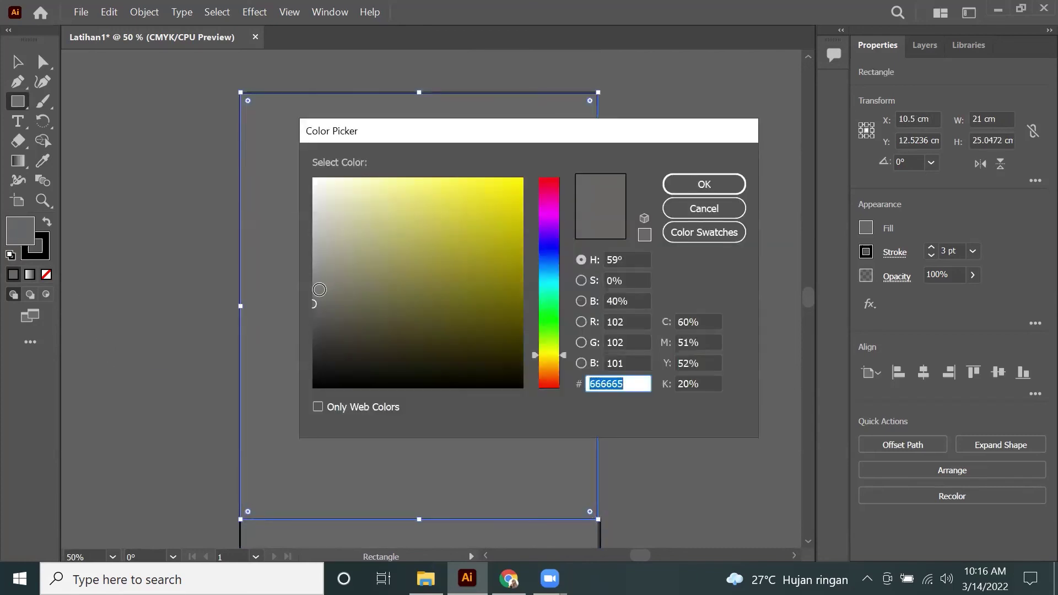
drag(318, 291, 312, 255)
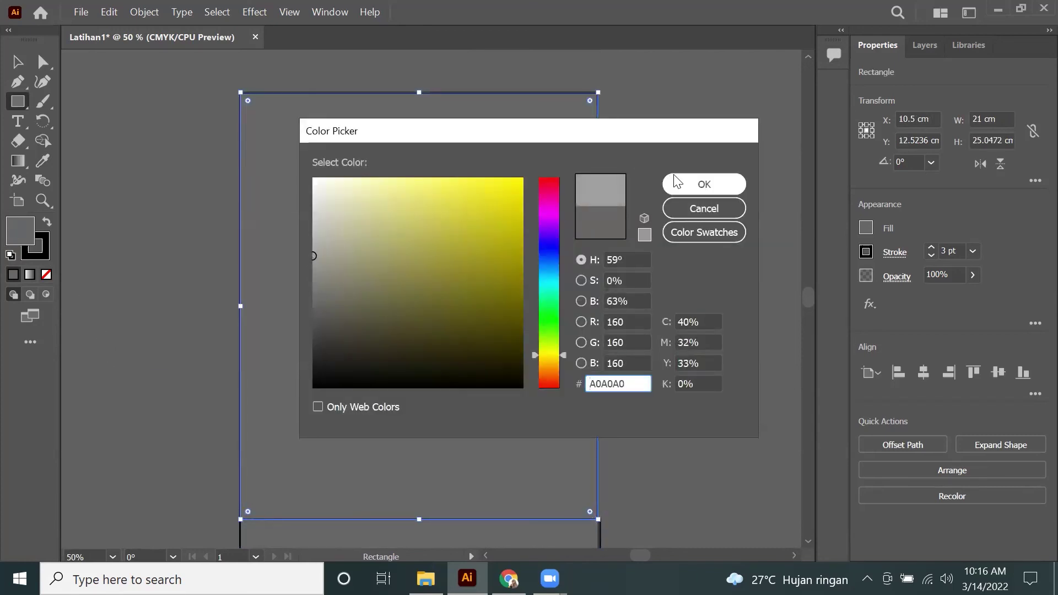
click(701, 185)
Step: Send the light grey rectangle to the back, behind the bunny, stars and carrot
scroll(516, 298, down, 2)
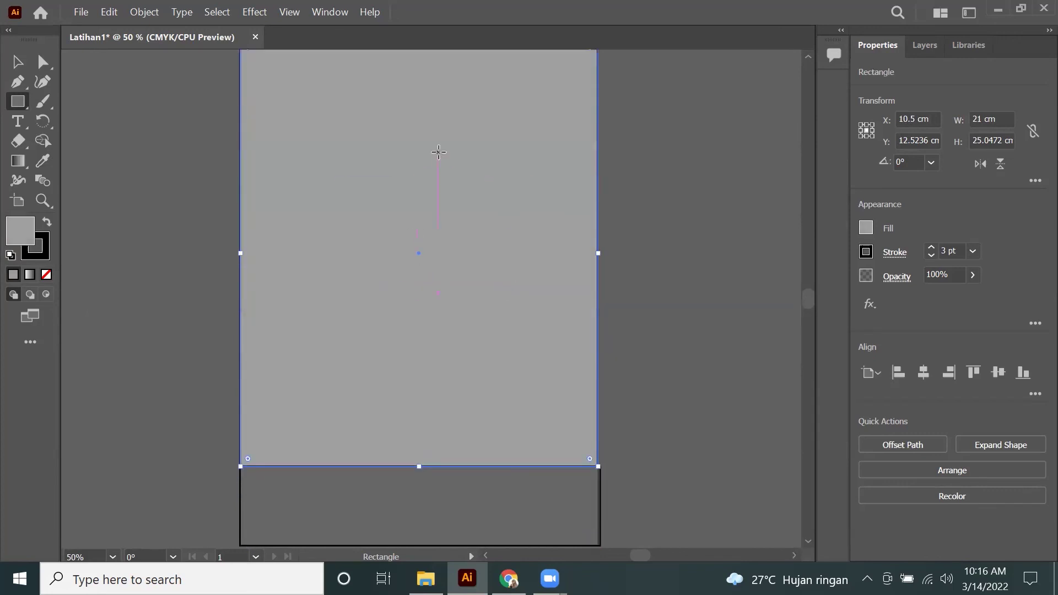
right_click(439, 151)
mouse_move(487, 424)
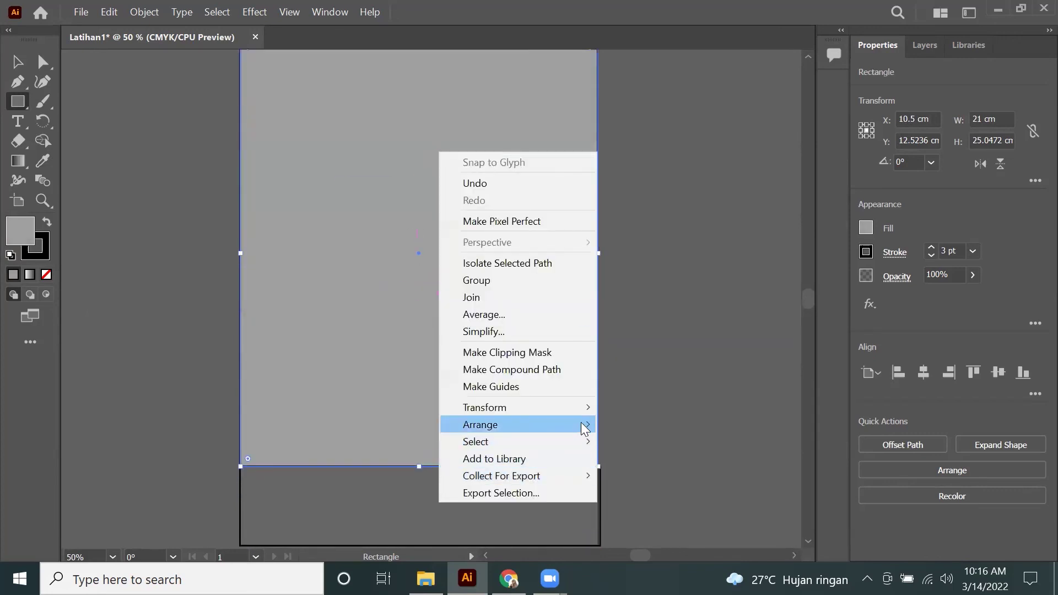
click(674, 475)
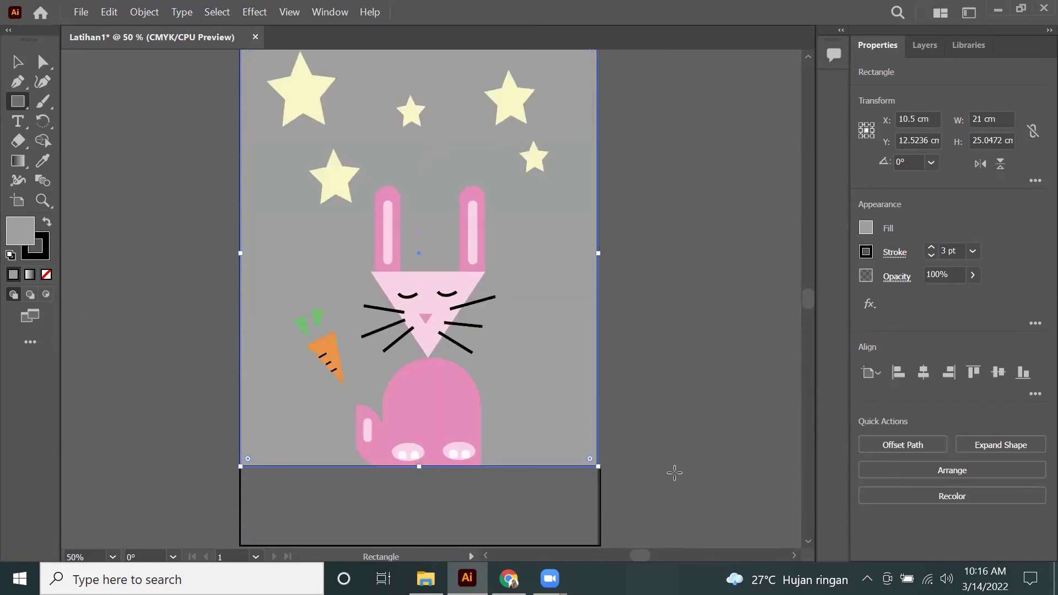
Step: Set the stroke of the dark grey bottom strip to None
click(17, 62)
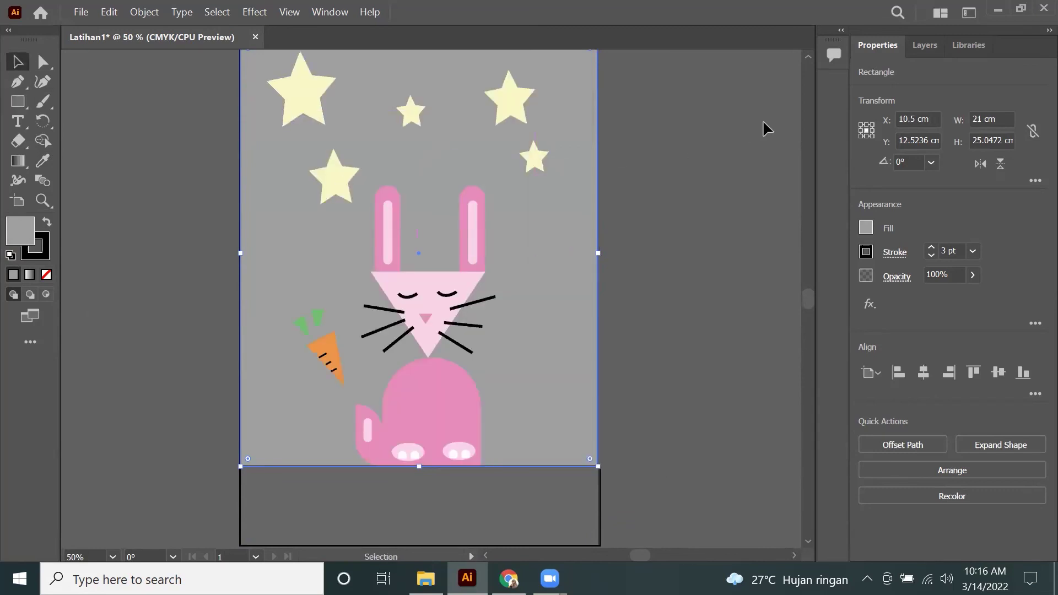
click(707, 107)
scroll(811, 56, up, 1)
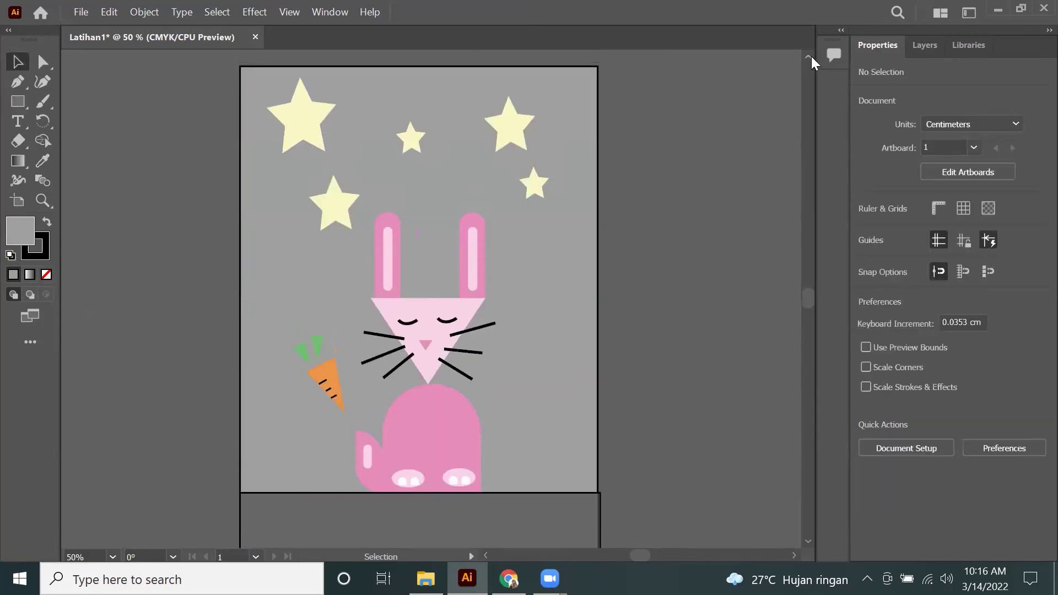
scroll(564, 386, down, 3)
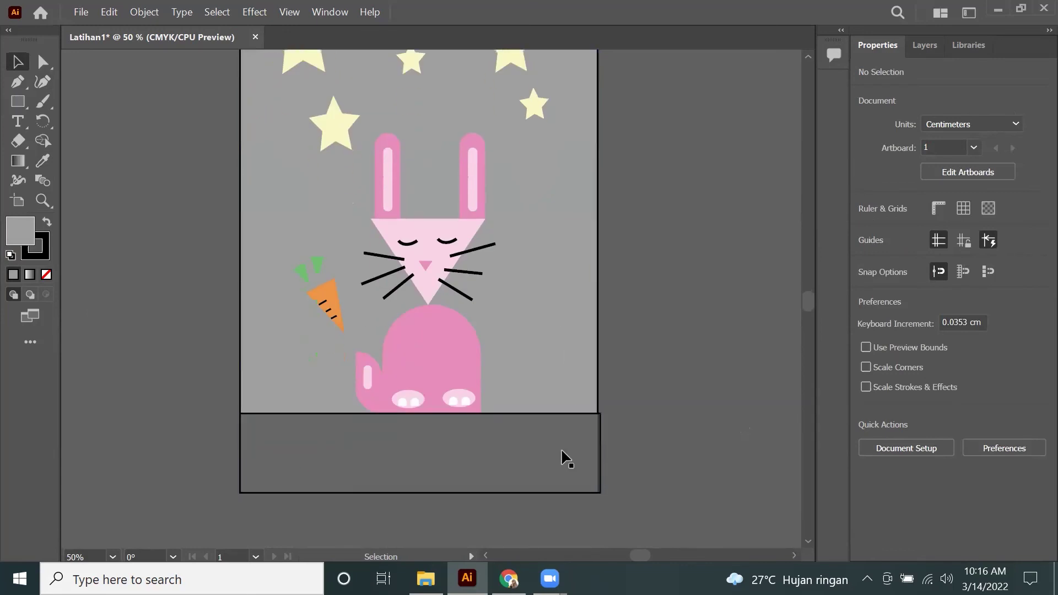
click(561, 456)
click(867, 252)
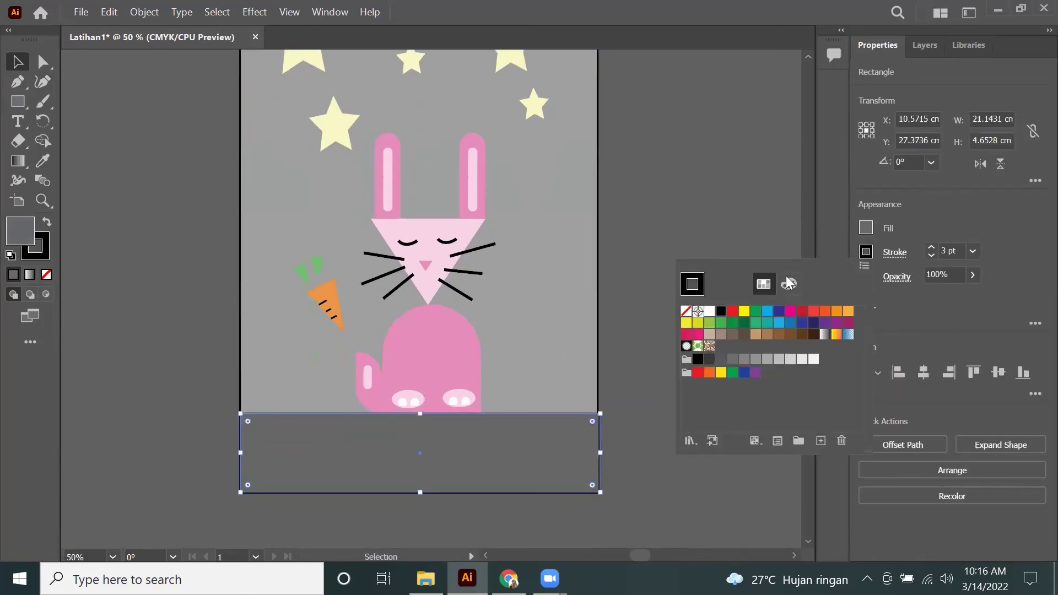
click(683, 312)
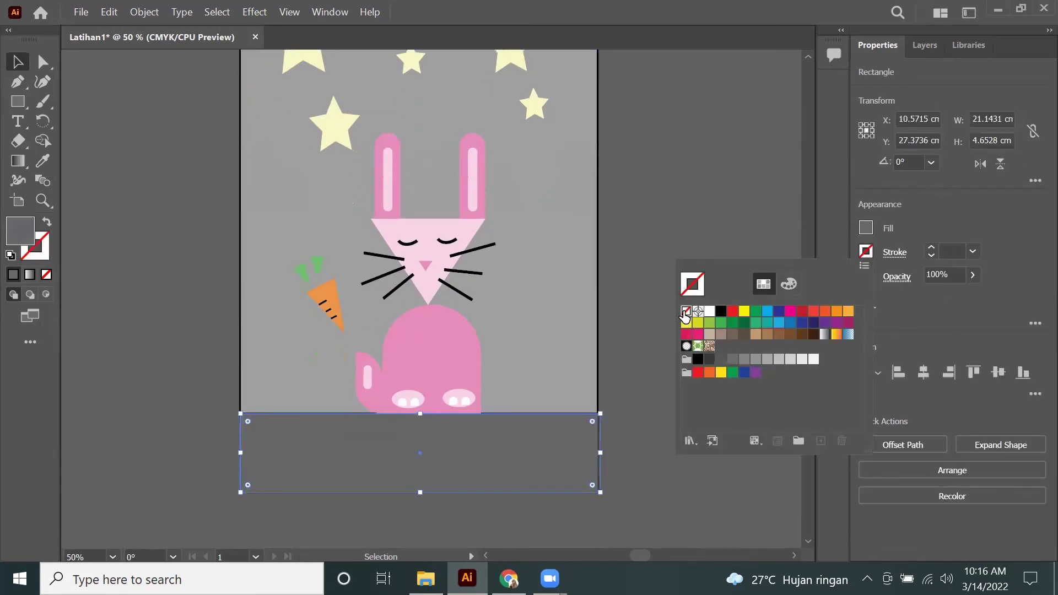
click(864, 252)
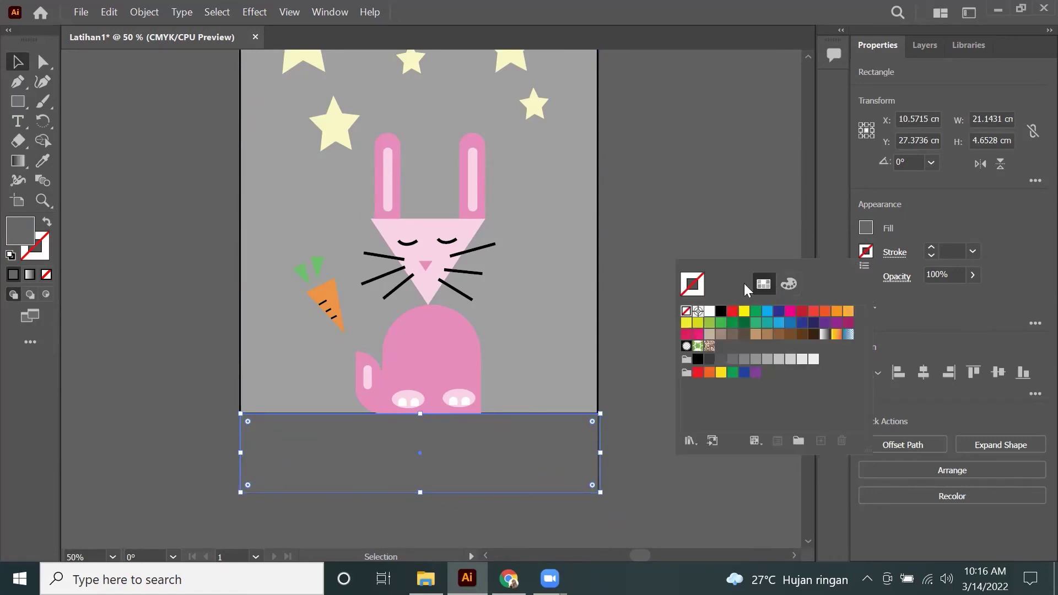
click(685, 312)
Step: Set the light grey background rectangle's stroke to None, then deselect everything
click(627, 264)
click(598, 275)
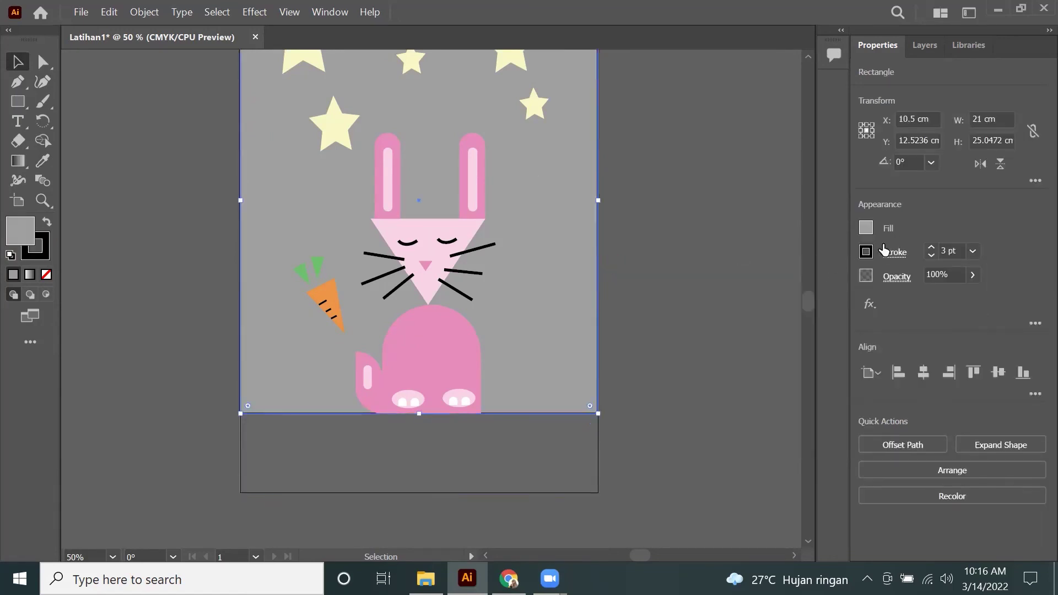
click(865, 252)
click(686, 311)
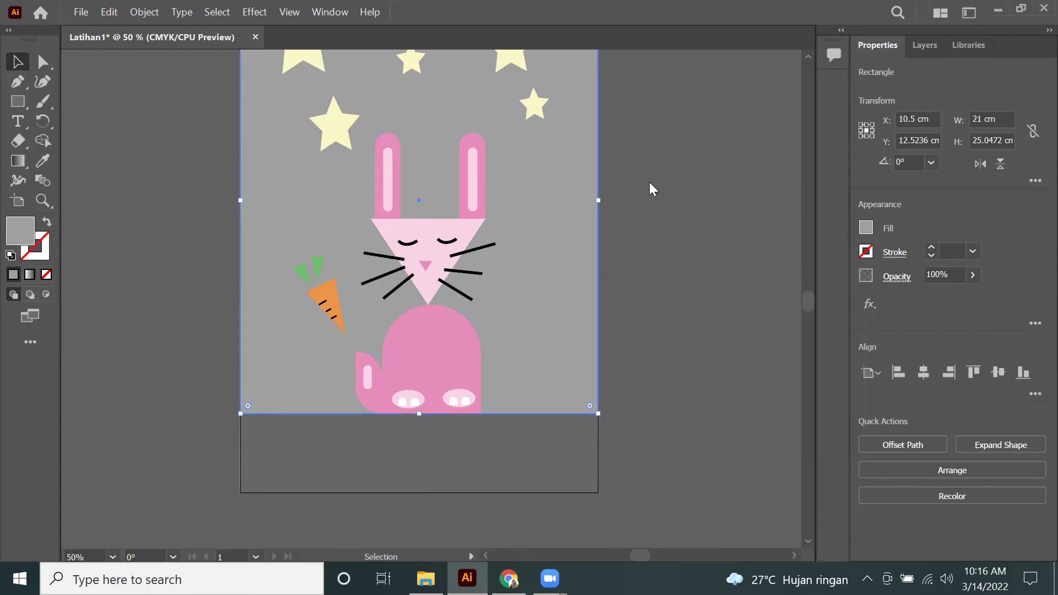
scroll(649, 182, up, 2)
click(684, 177)
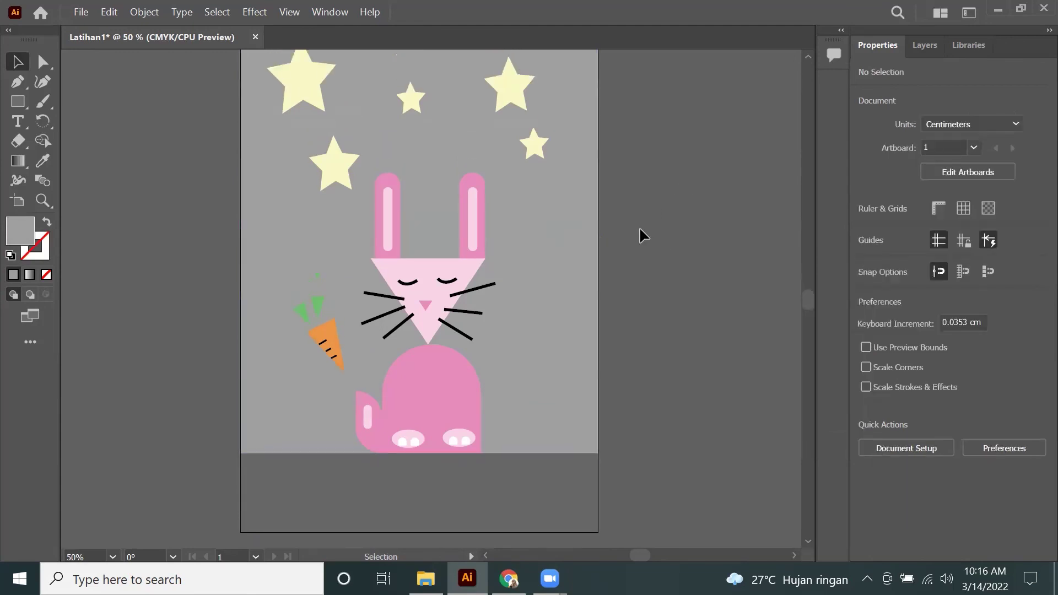
scroll(639, 228, up, 1)
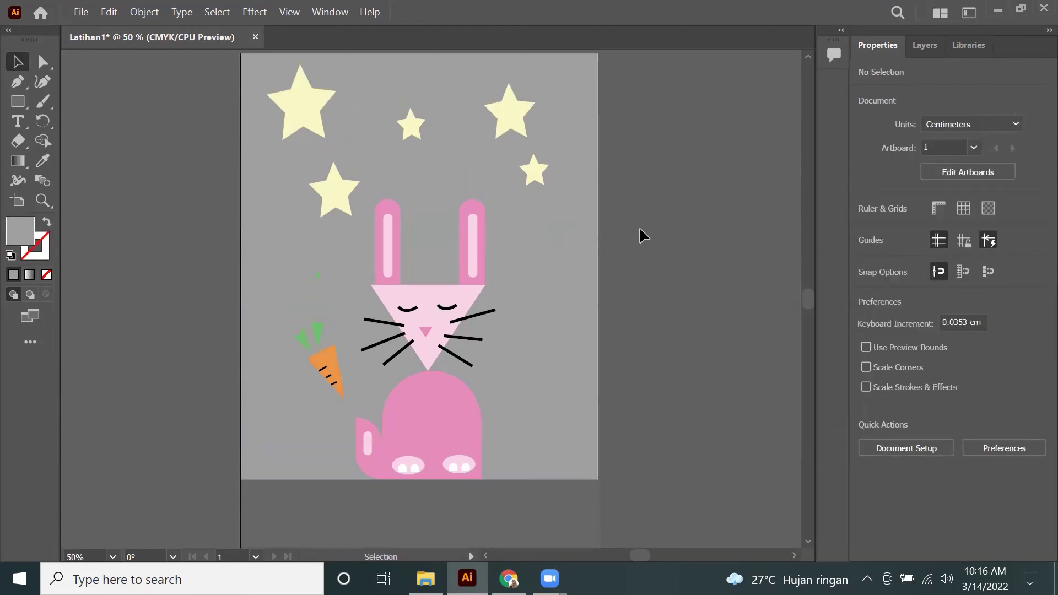